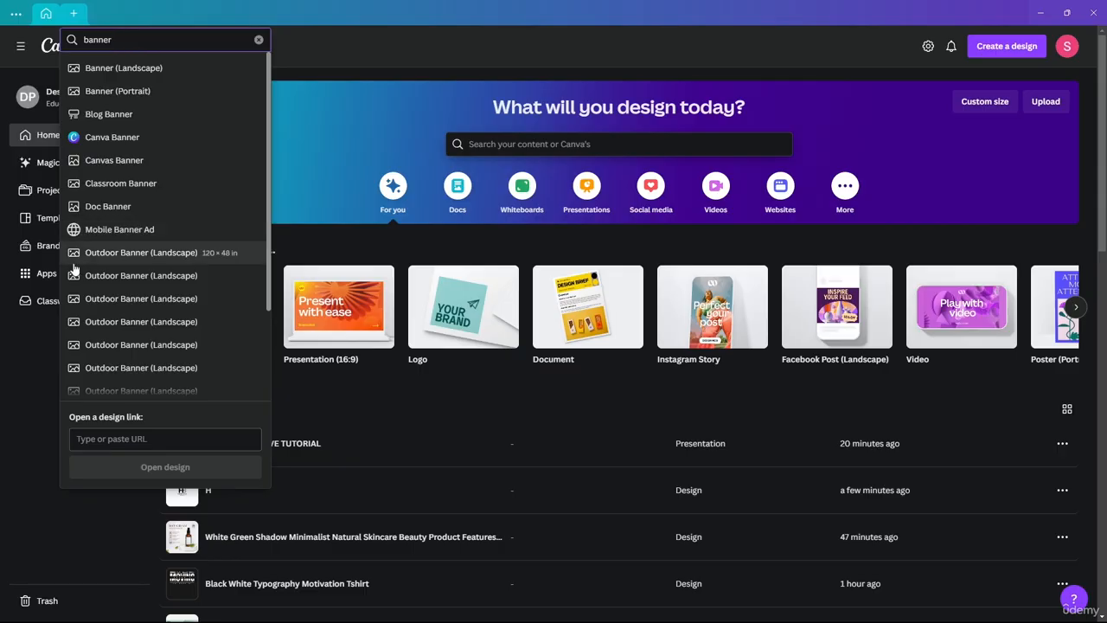
# Step: Open a blank Medium Banner (US) landscape design from the Banner (Landscape) suggestion
pyautogui.scroll(-3, 148, 320)
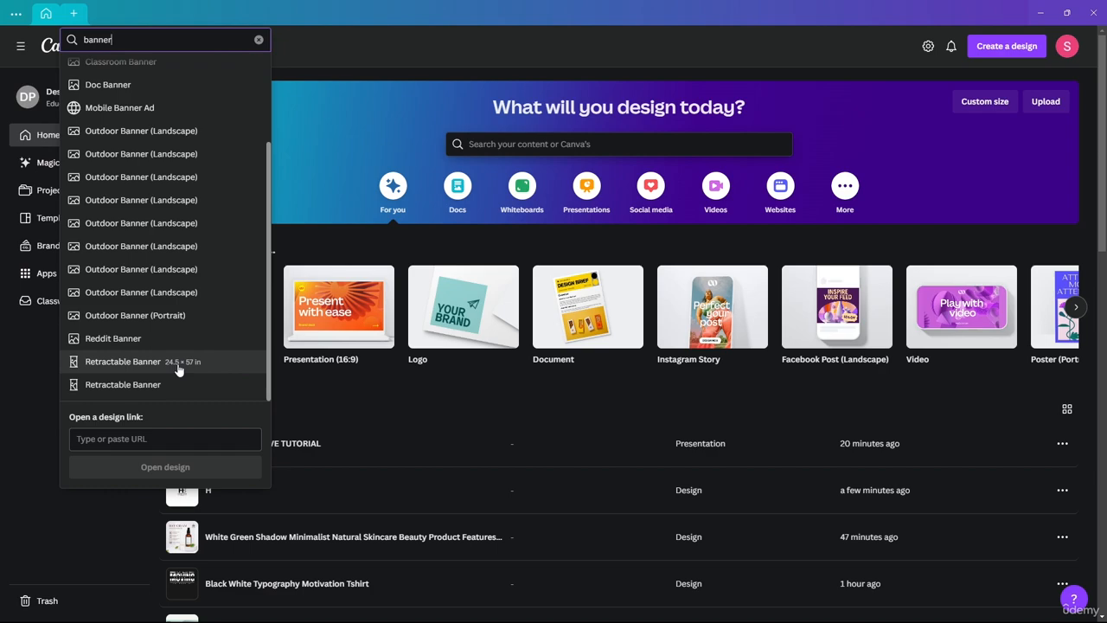
pyautogui.scroll(3, 153, 385)
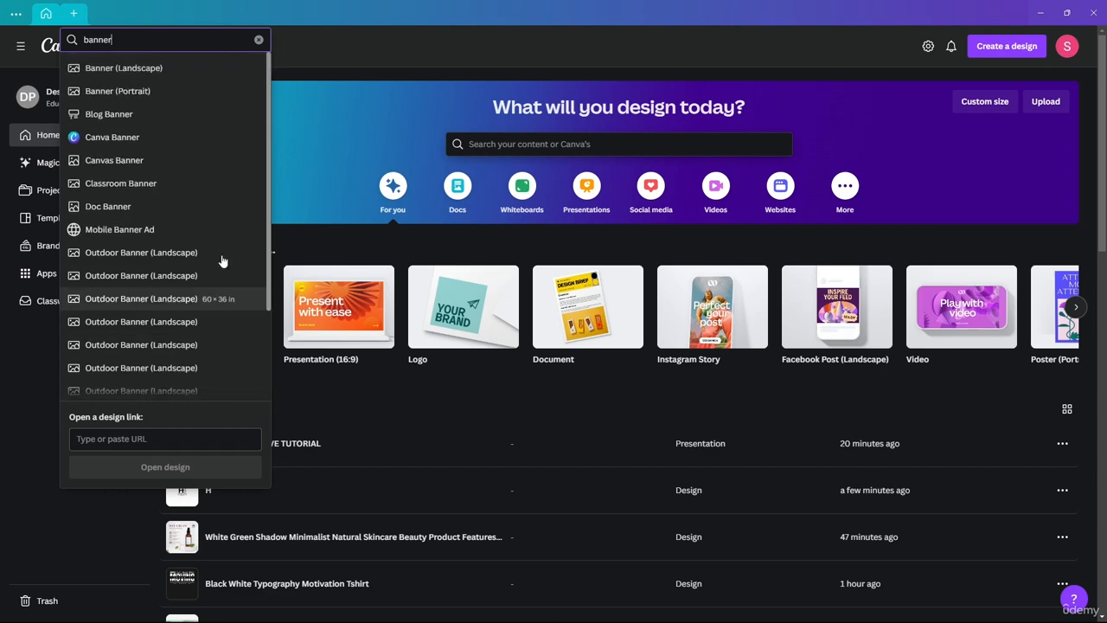
pyautogui.click(104, 75)
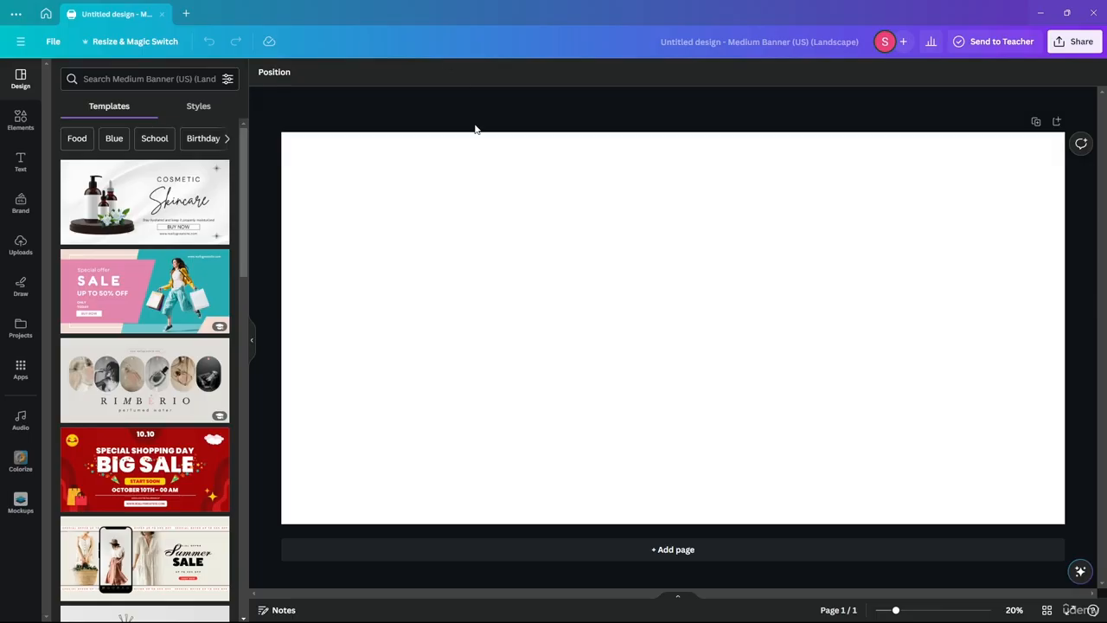
# Step: Apply the pink-and-teal 'SALE up to 50% off' template to page 1
pyautogui.click(152, 275)
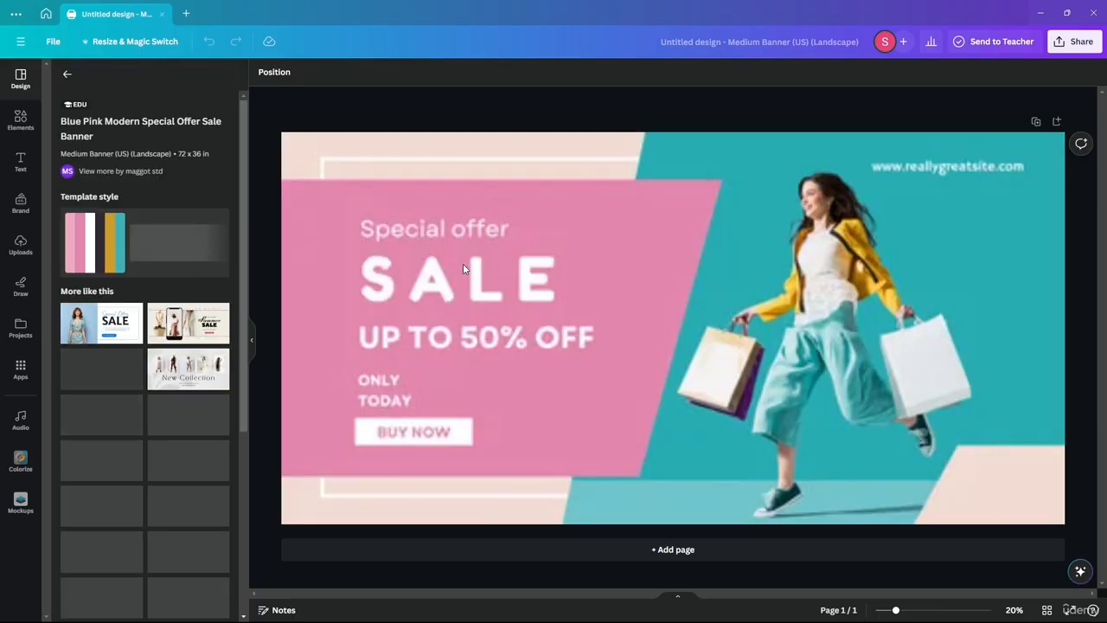
pyautogui.click(480, 164)
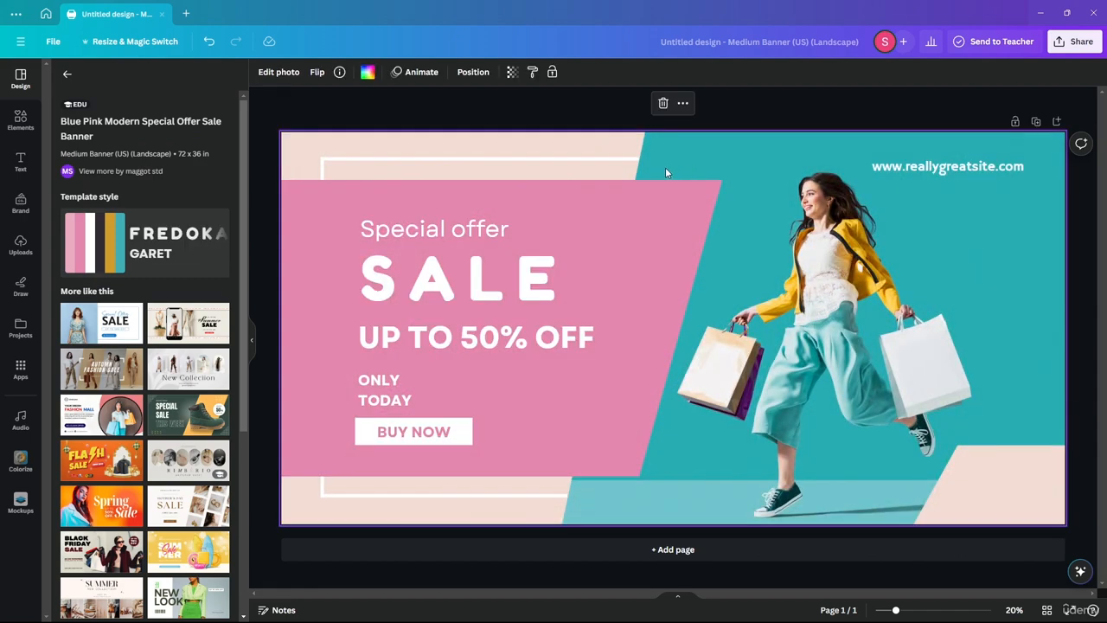
pyautogui.click(463, 163)
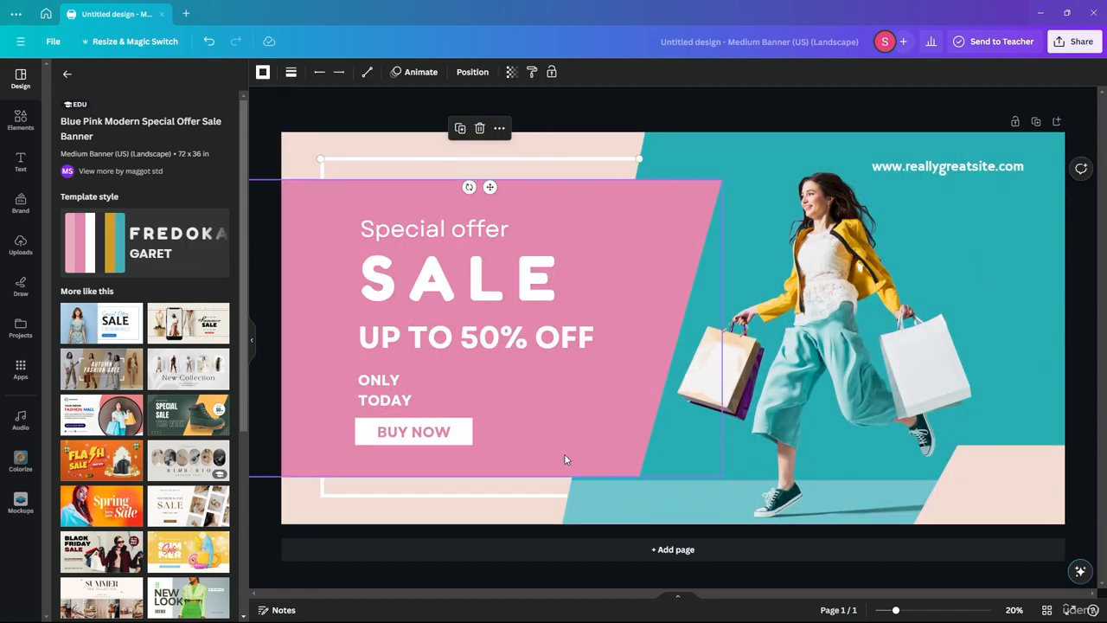
# Step: Add a blank second page and show both page thumbnails
pyautogui.click(662, 549)
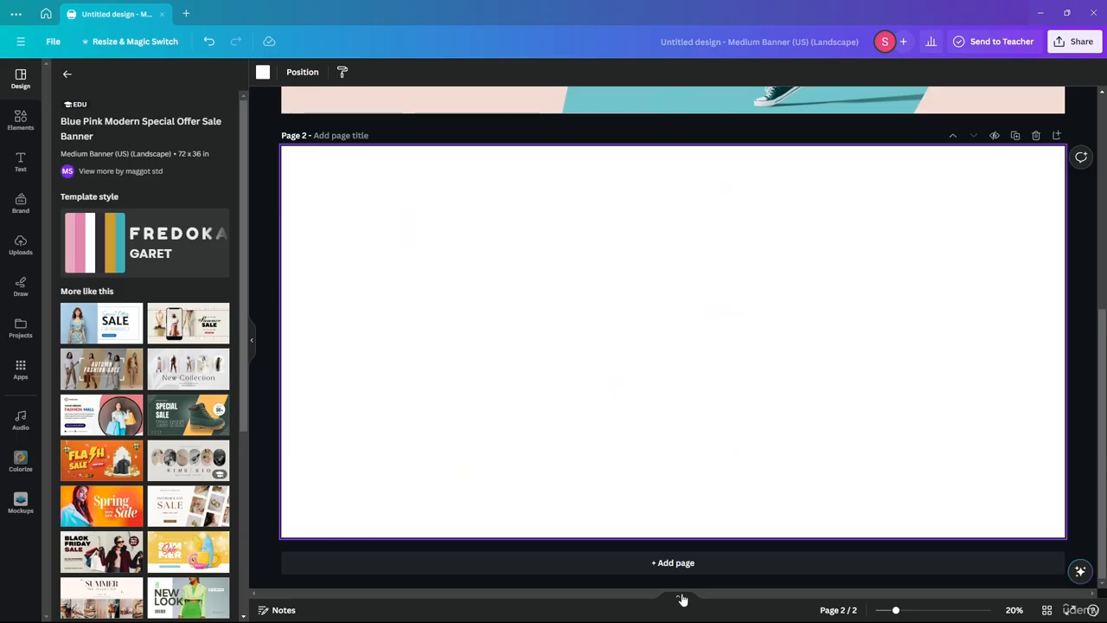
pyautogui.click(680, 597)
pyautogui.scroll(1, 587, 380)
pyautogui.scroll(-1, 587, 381)
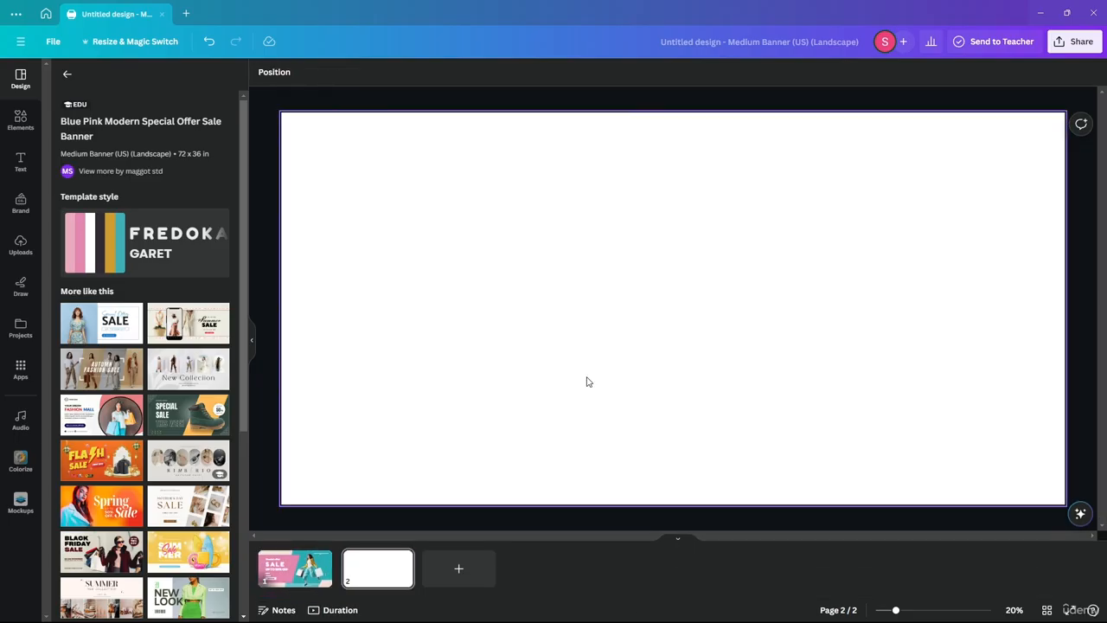
pyautogui.scroll(1, 587, 381)
pyautogui.scroll(-1, 586, 381)
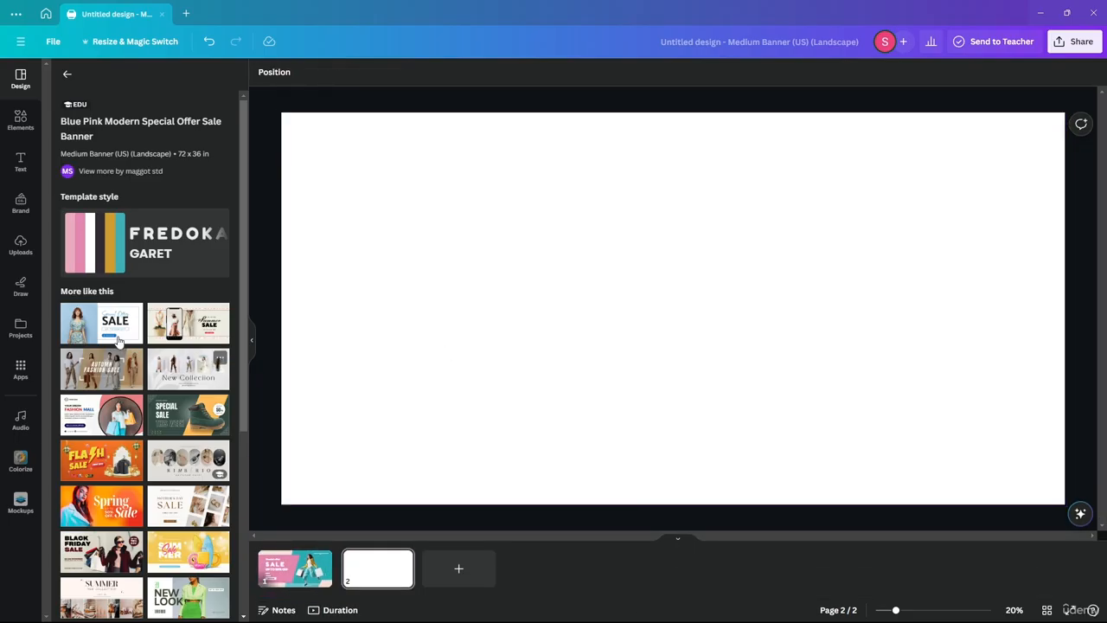
# Step: Browse the full template list for other banner designs
pyautogui.click(74, 80)
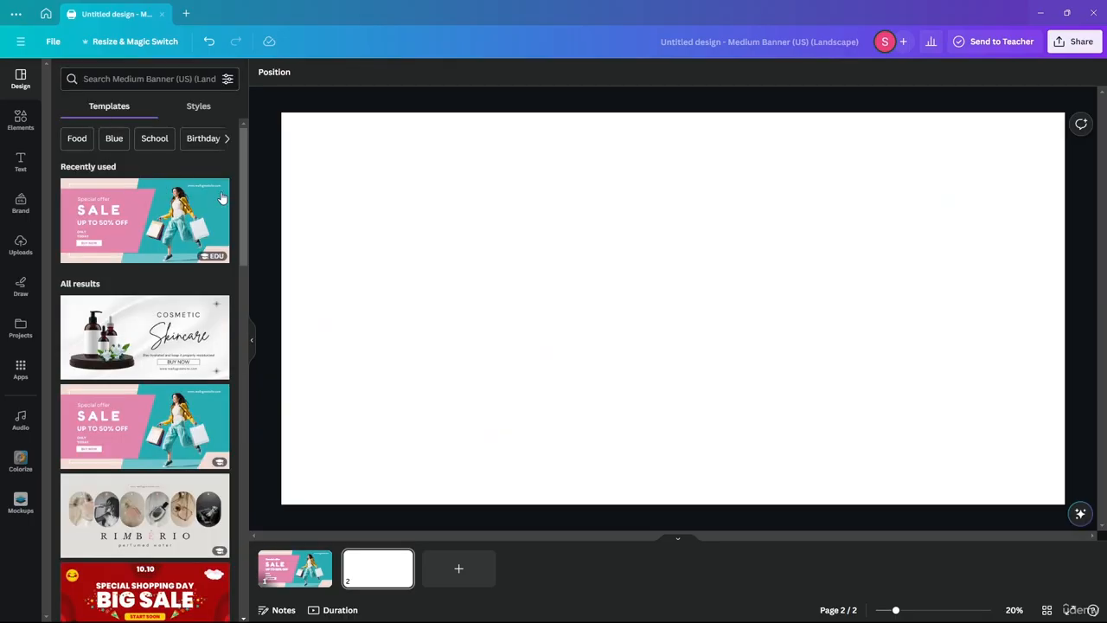
pyautogui.scroll(-5, 140, 272)
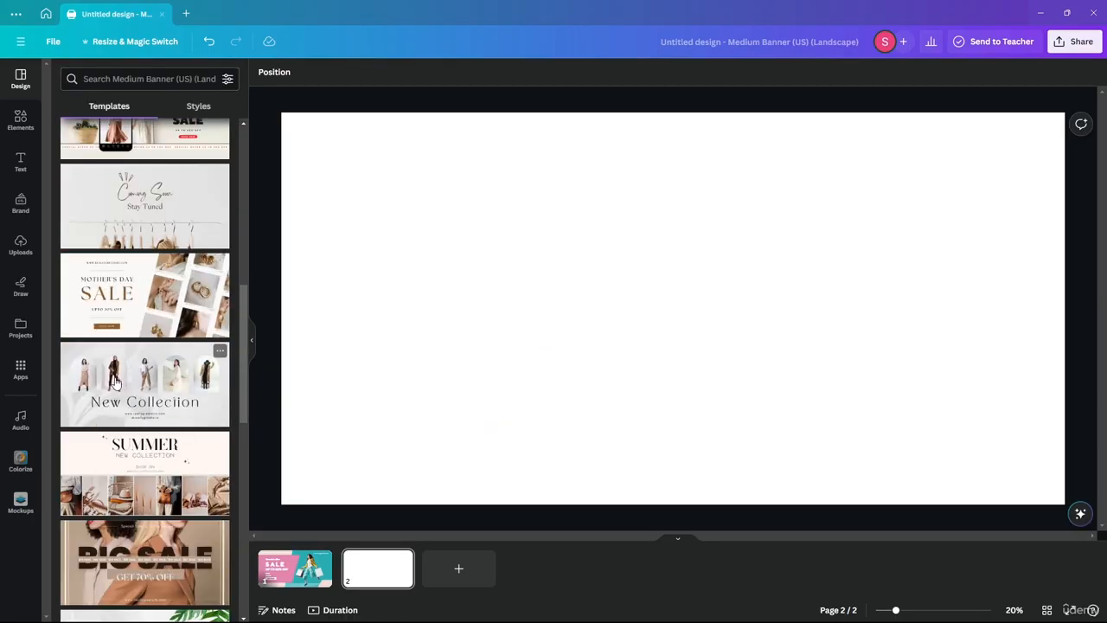
pyautogui.scroll(-5, 151, 269)
pyautogui.scroll(6, 134, 346)
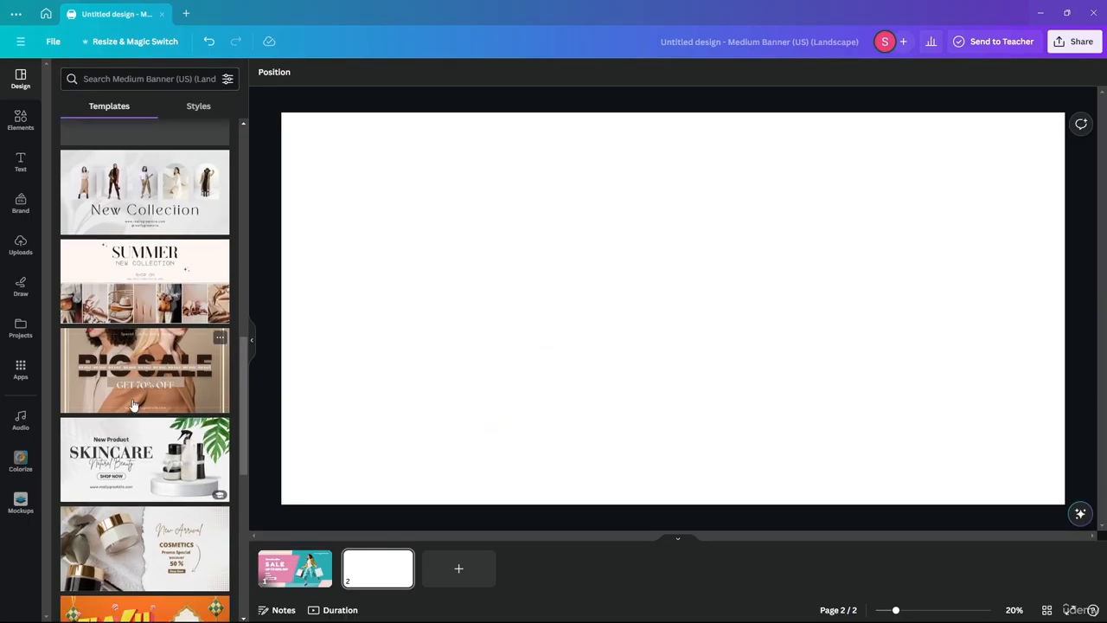
pyautogui.scroll(-6, 124, 565)
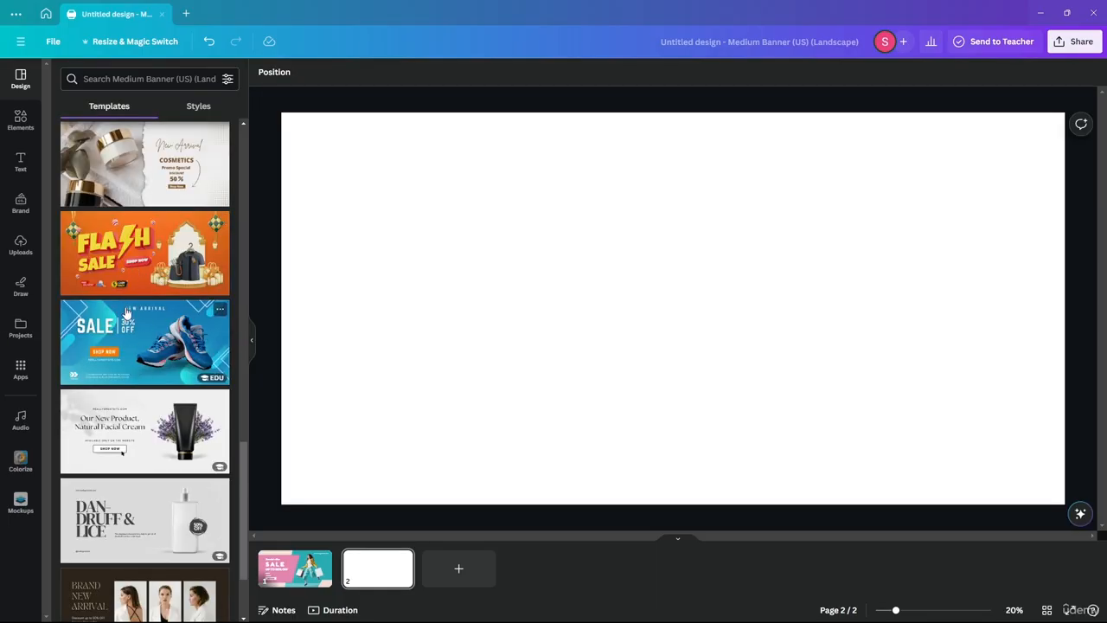
pyautogui.scroll(-5, 157, 307)
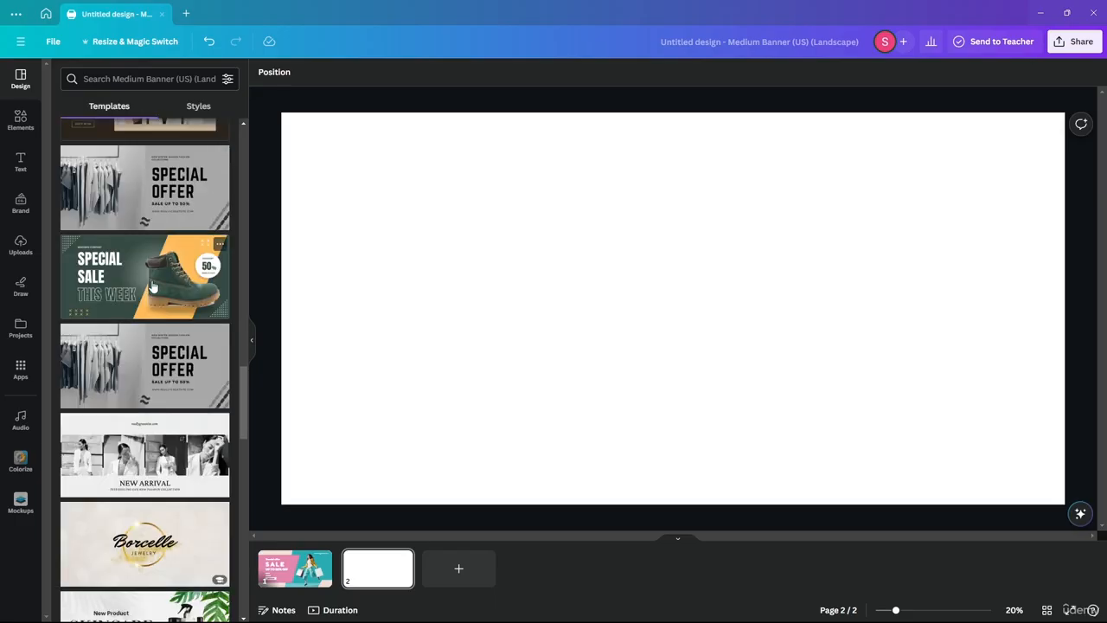
pyautogui.scroll(-2, 158, 310)
pyautogui.scroll(-5, 153, 286)
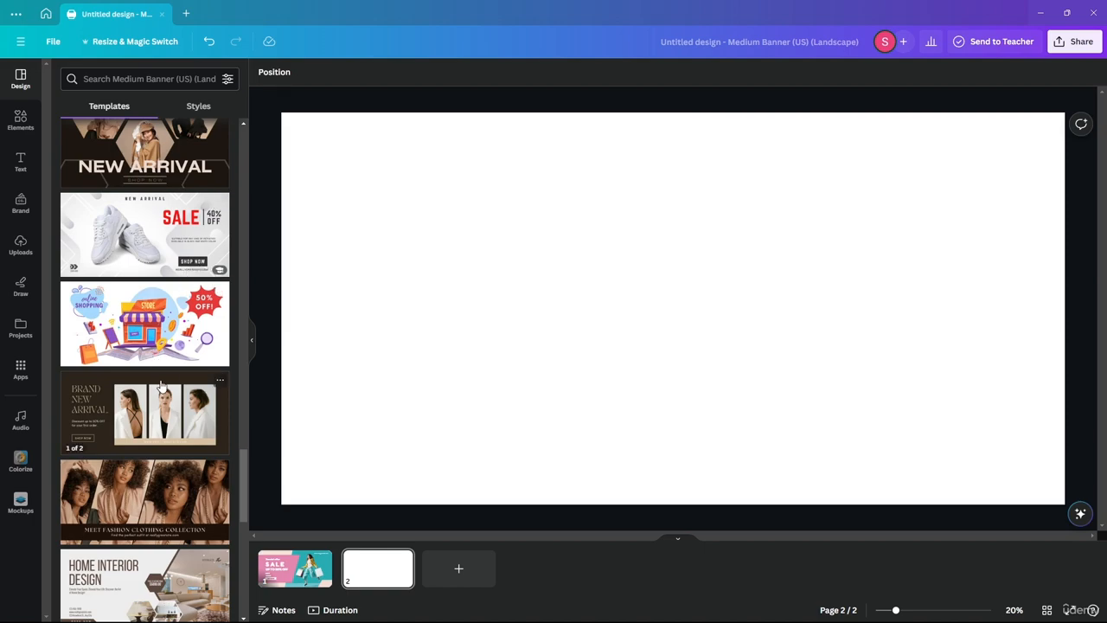
pyautogui.scroll(-3, 178, 260)
pyautogui.scroll(-5, 180, 255)
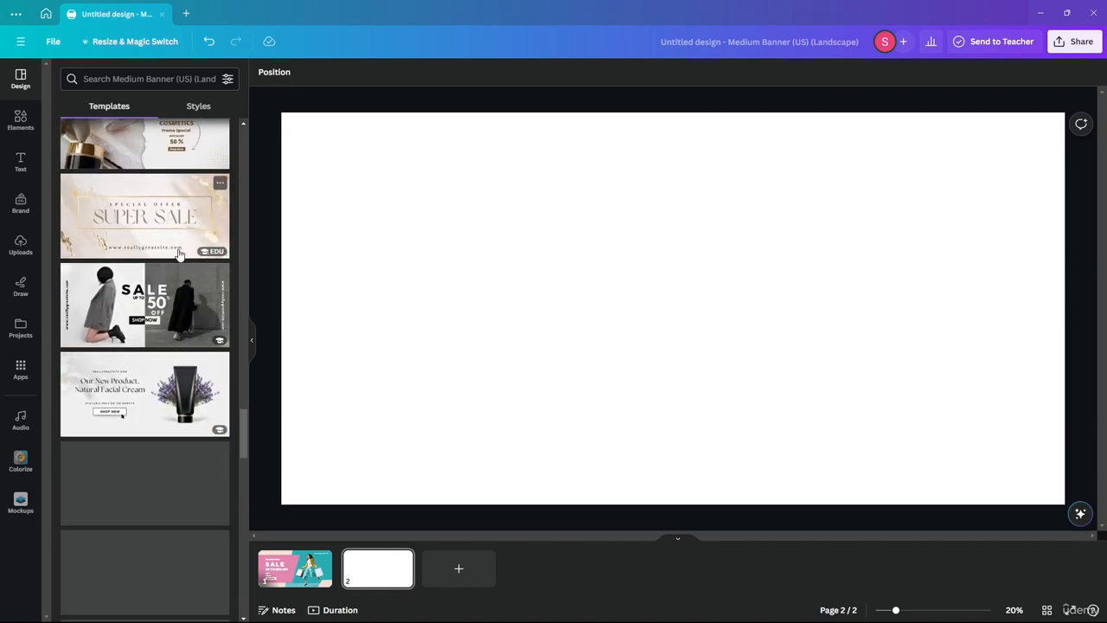
pyautogui.scroll(-7, 104, 322)
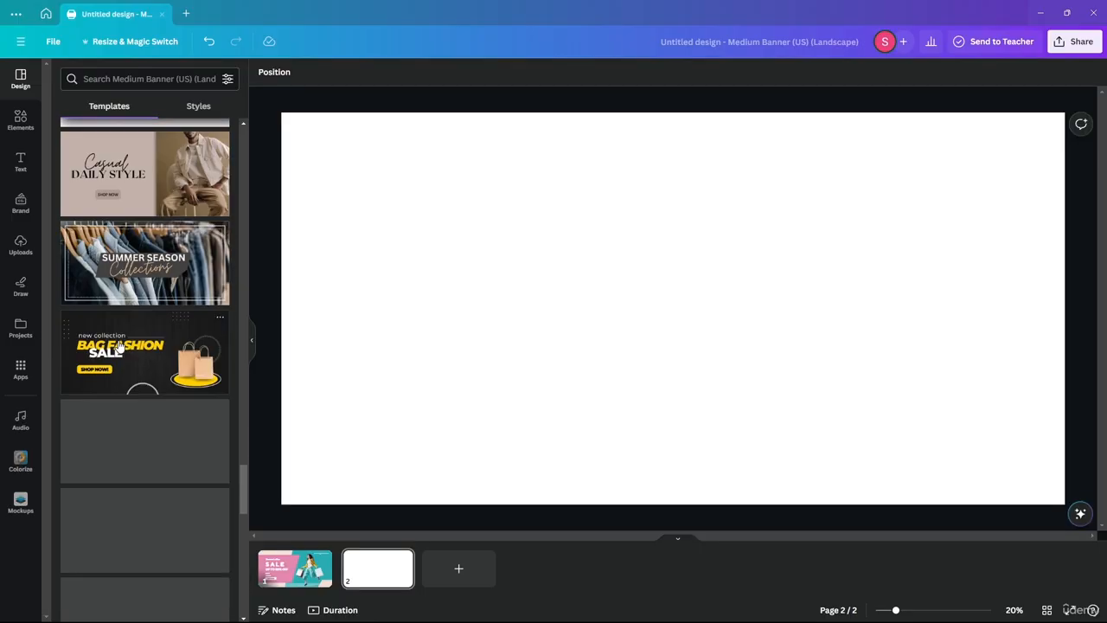
pyautogui.scroll(-4, 158, 504)
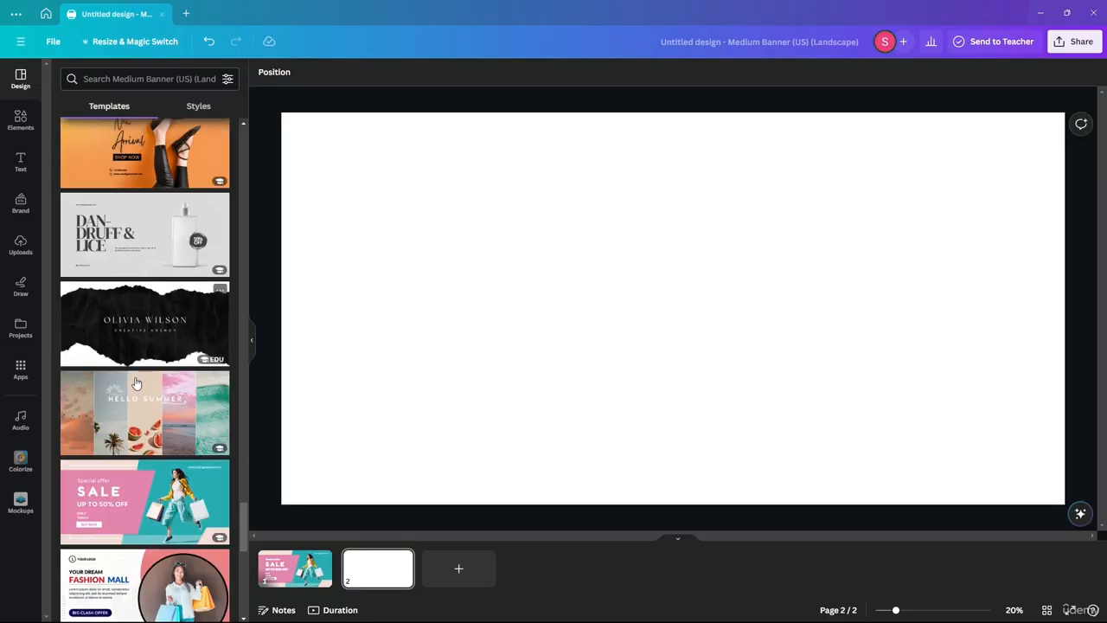
pyautogui.scroll(-5, 125, 271)
pyautogui.scroll(20, 125, 271)
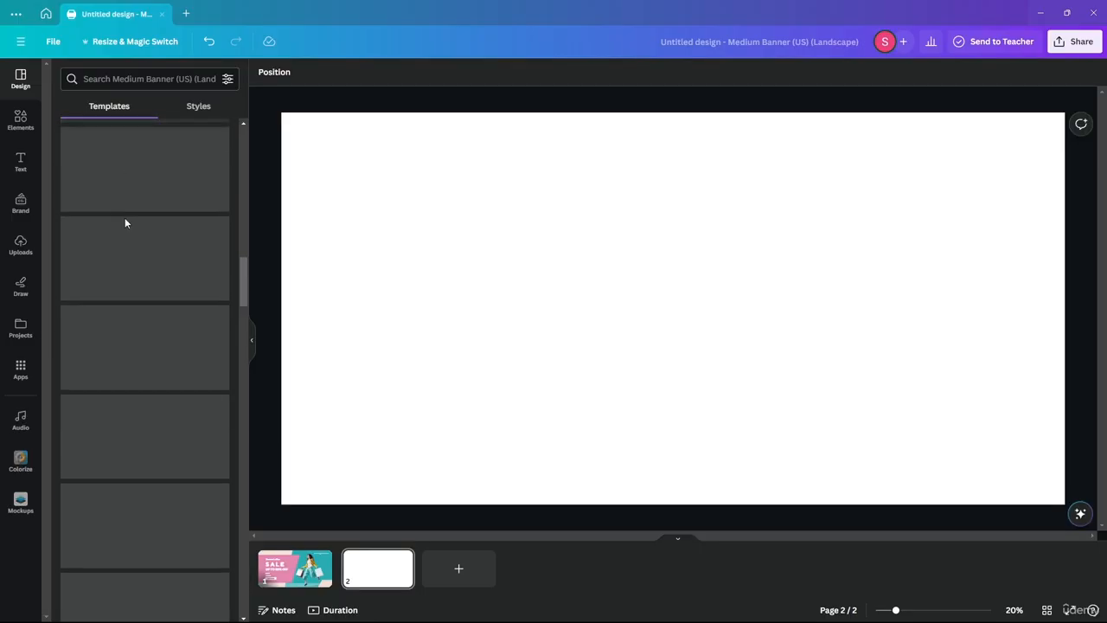
pyautogui.click(187, 13)
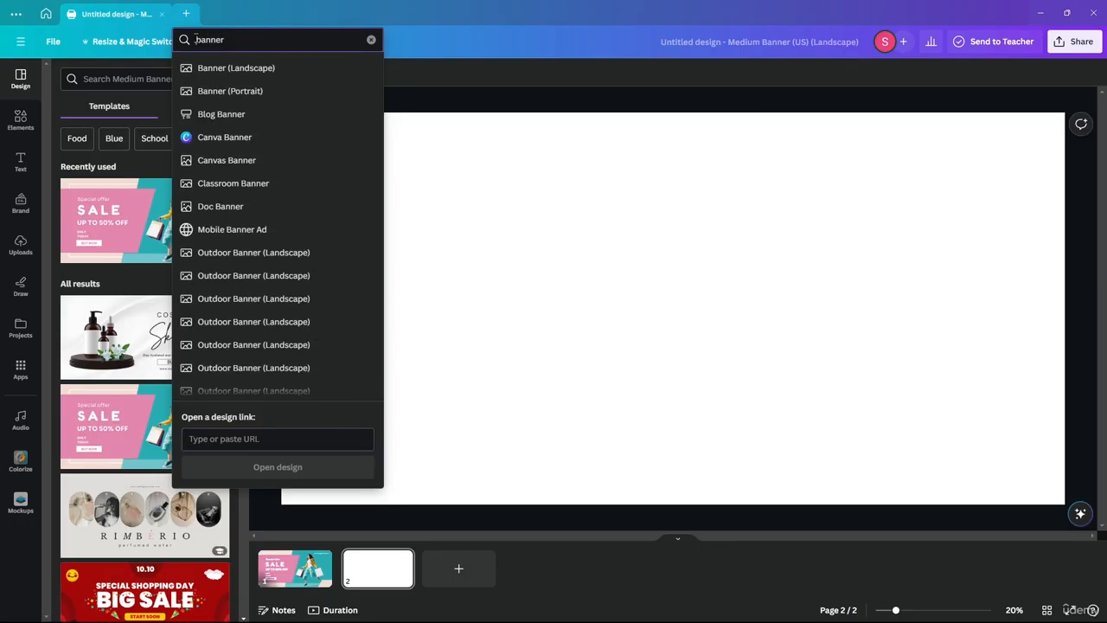
# Step: Create a Facebook Cover (Landscape) design and compare it with the Medium Banner
pyautogui.write('Faceb')
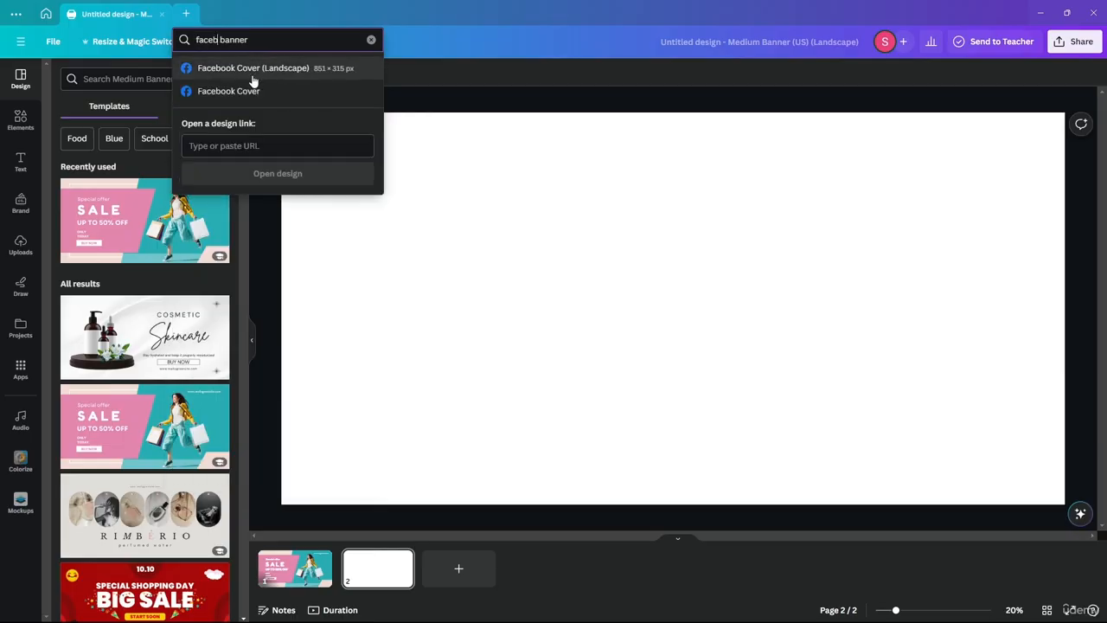
pyautogui.click(223, 73)
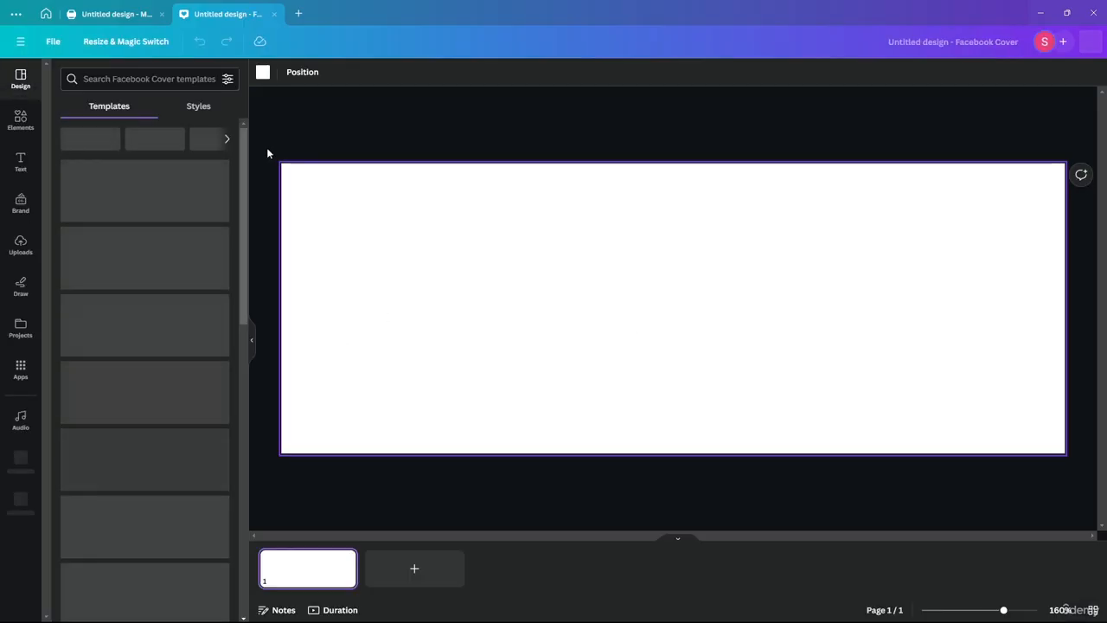
pyautogui.click(131, 16)
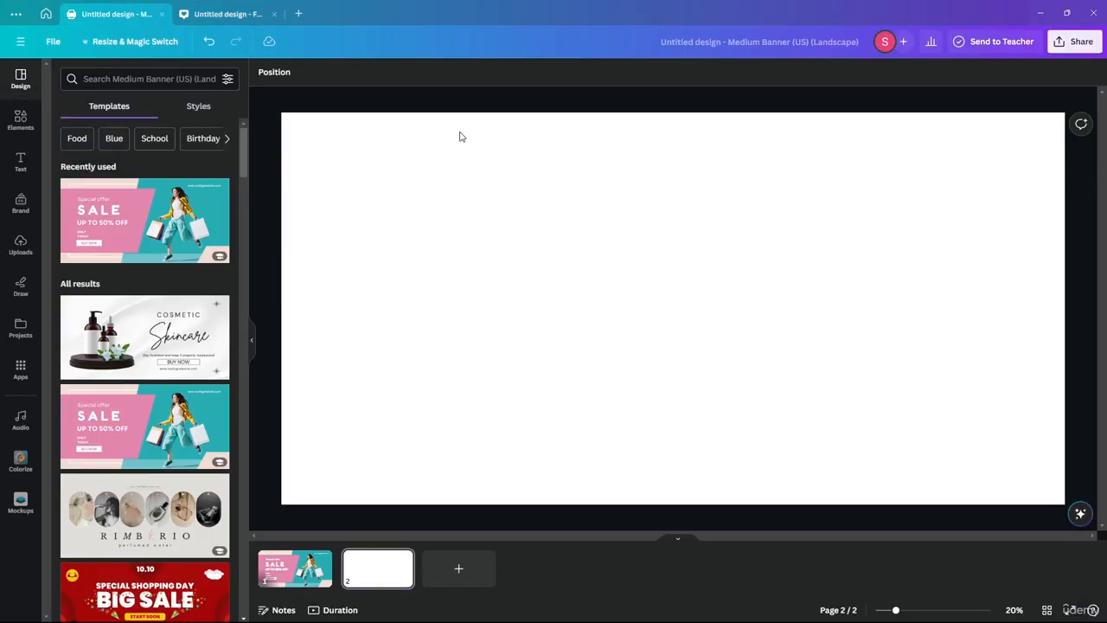
pyautogui.click(218, 15)
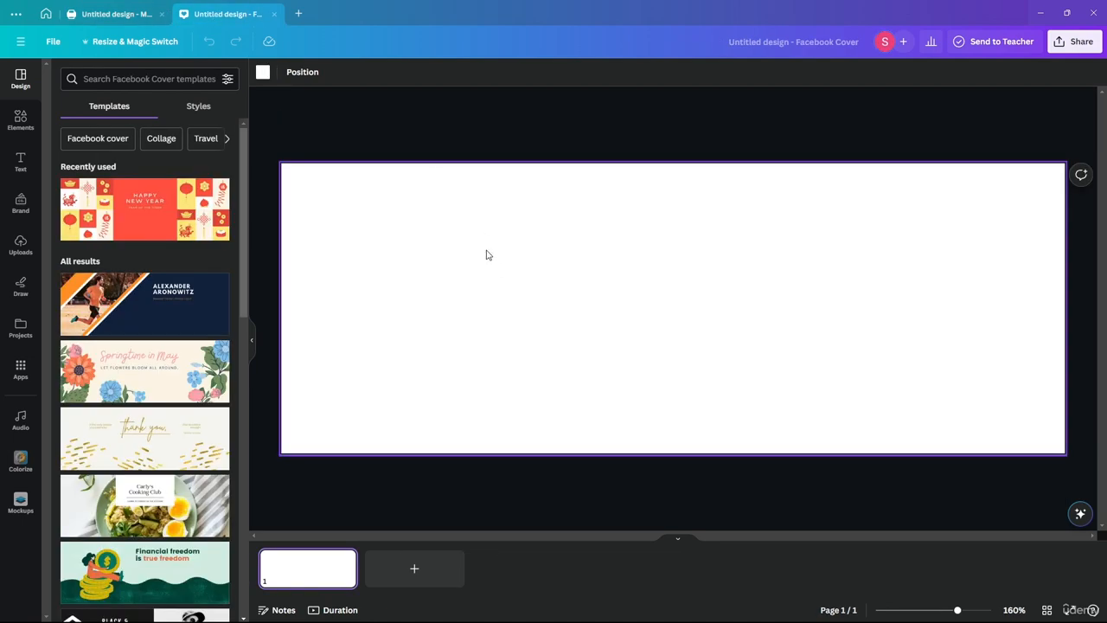
pyautogui.click(130, 16)
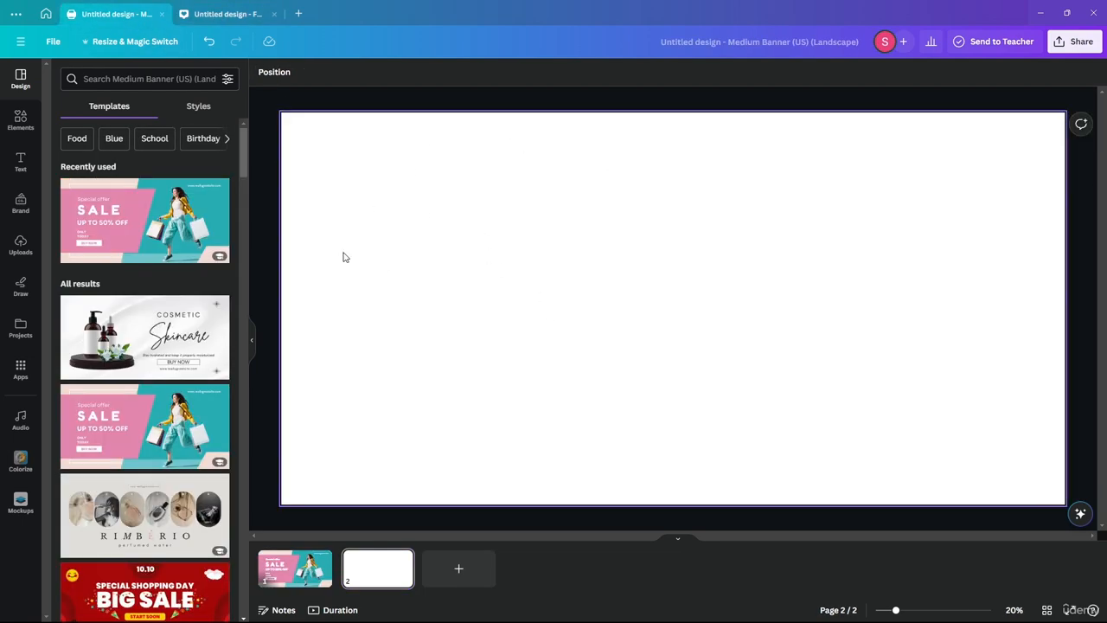
pyautogui.click(229, 10)
pyautogui.click(88, 18)
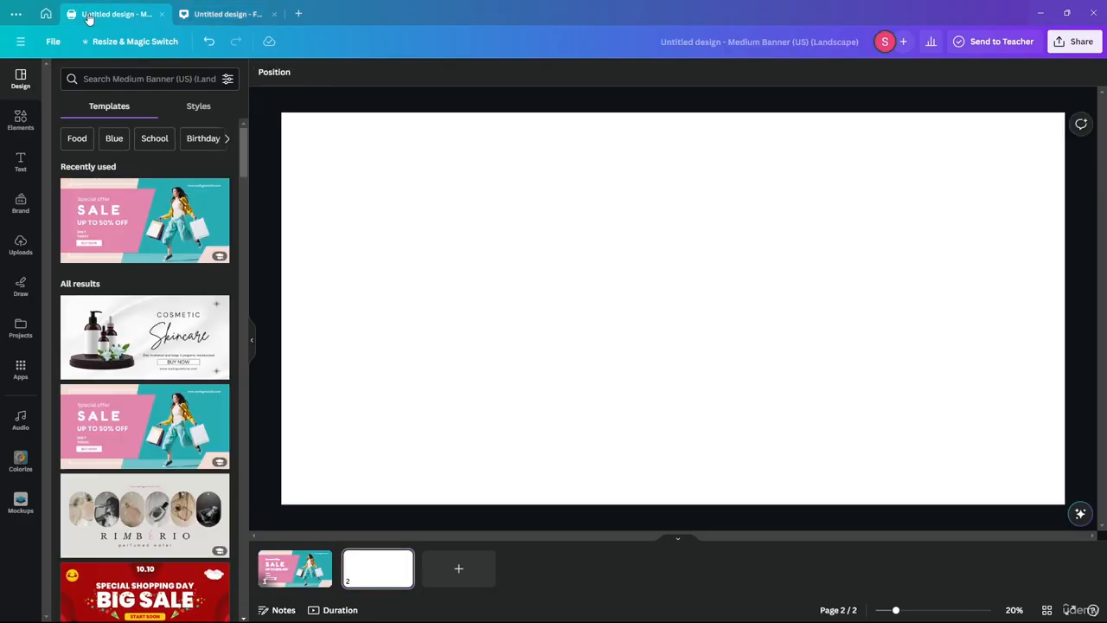
pyautogui.click(251, 12)
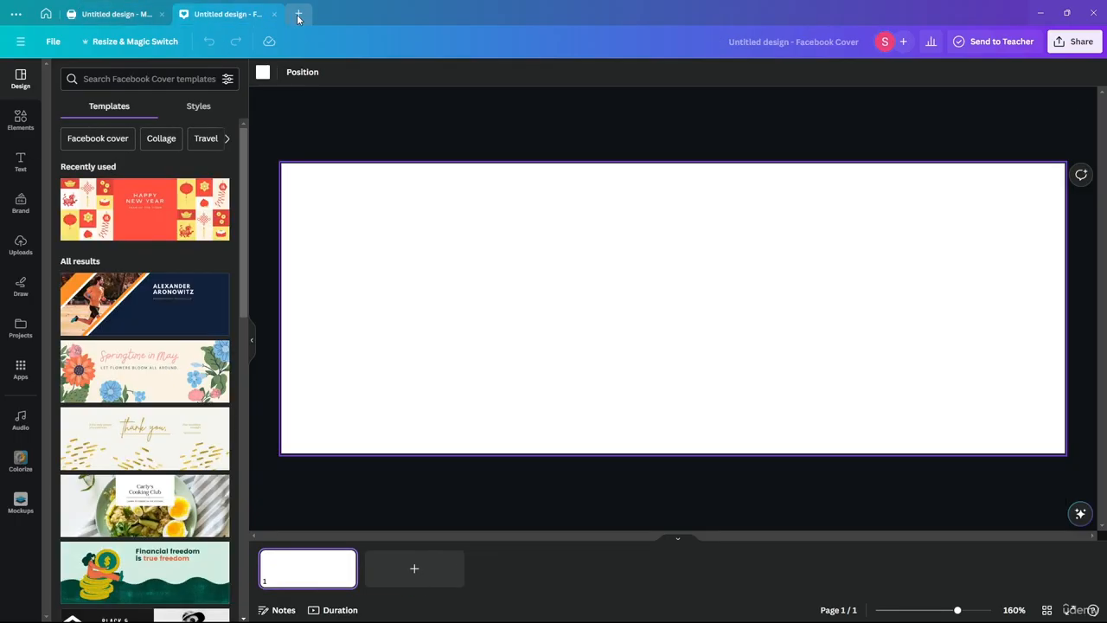
# Step: Search 'youube banner' and create a new YouTube Banner design
pyautogui.click(300, 16)
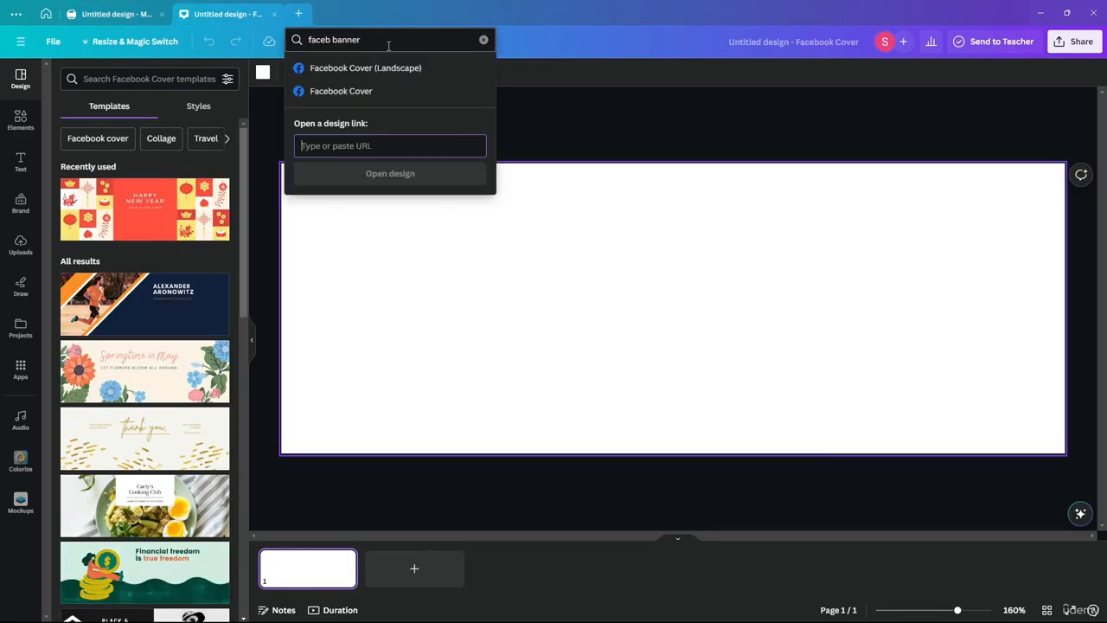
pyautogui.tripleClick(329, 39)
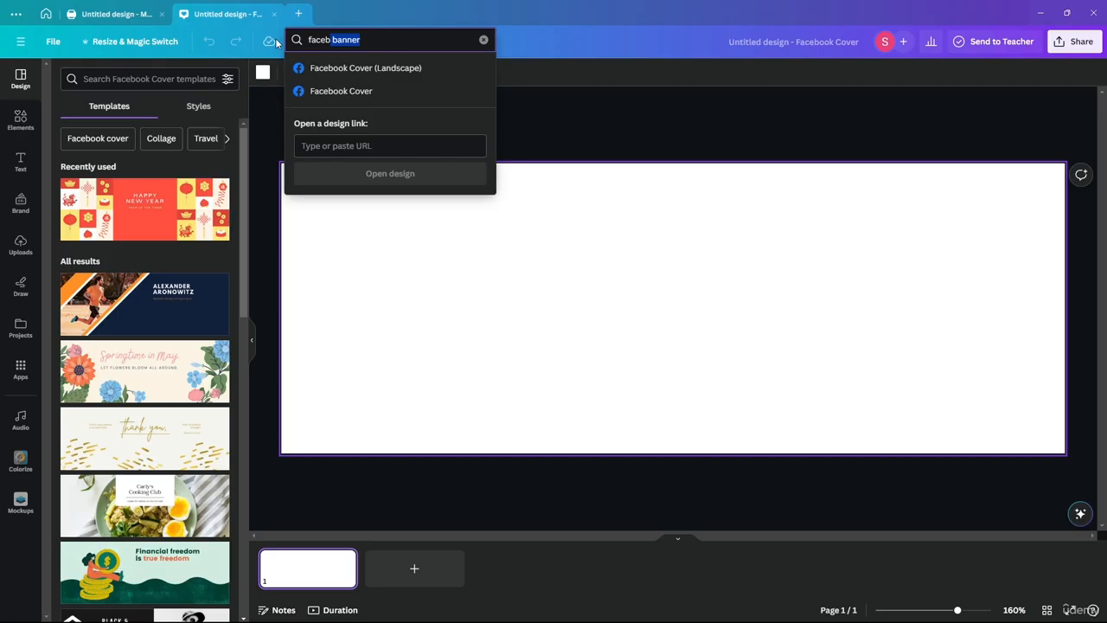
pyautogui.write('youube ')
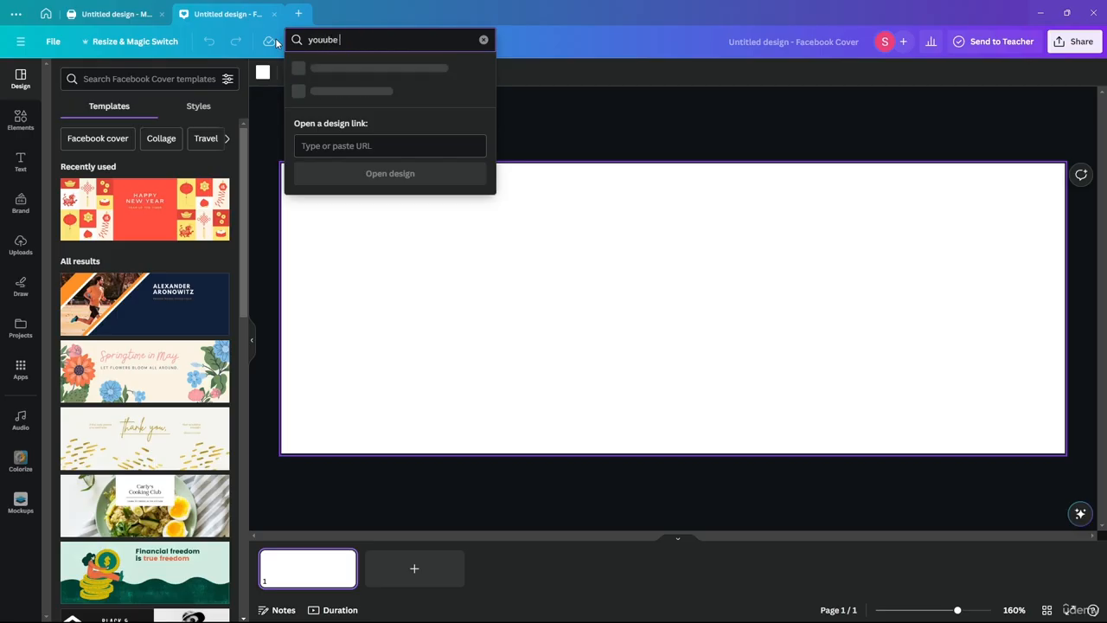
pyautogui.write('banner')
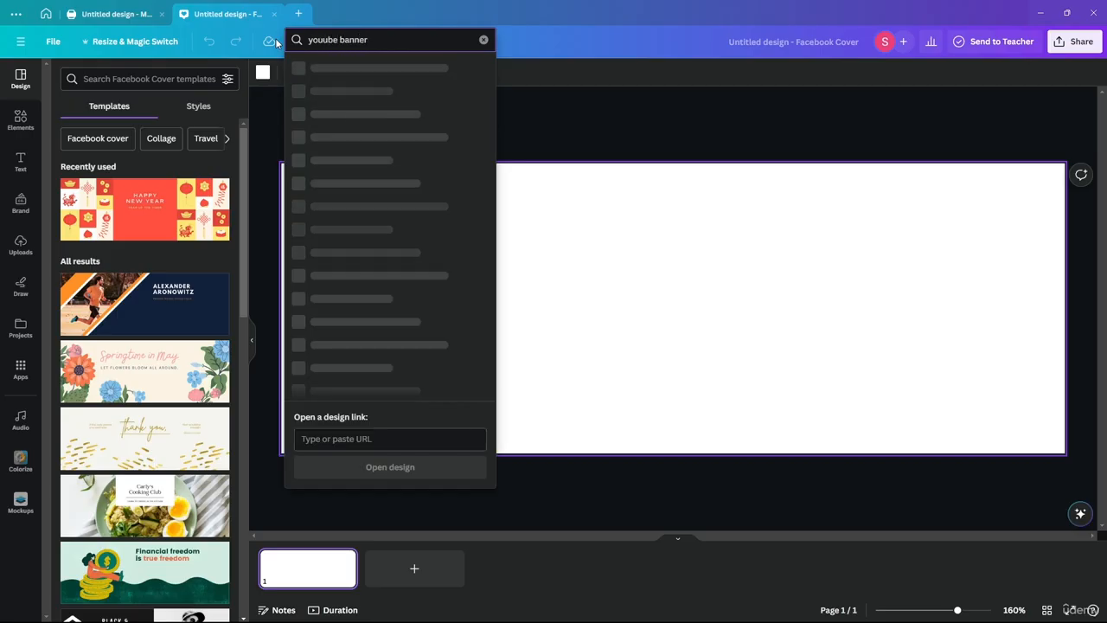
pyautogui.click(327, 69)
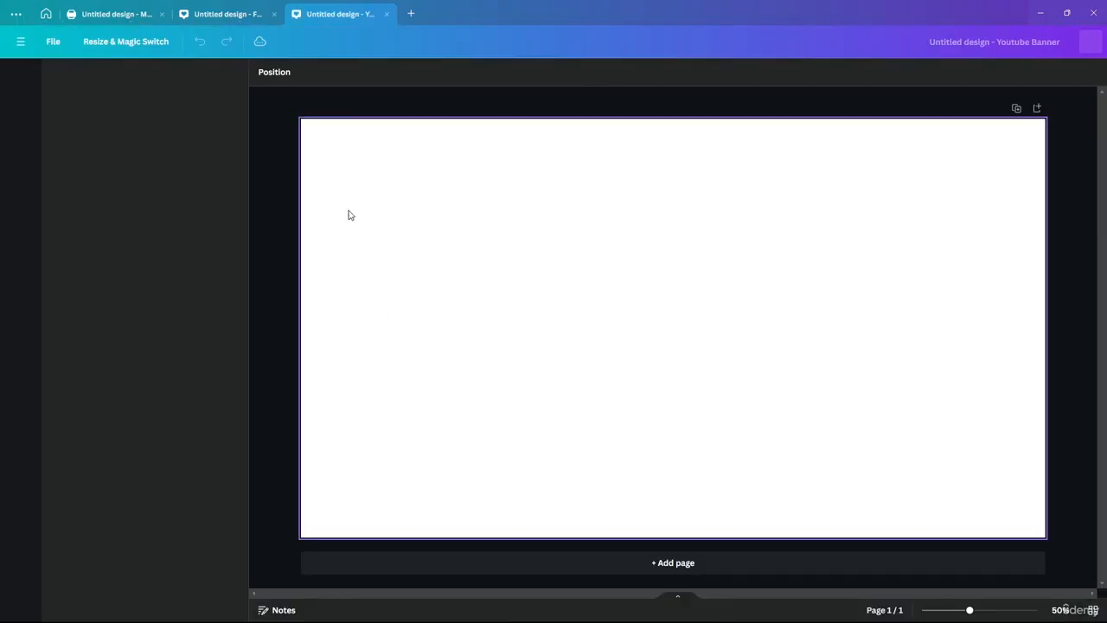
# Step: Flip between the Medium Banner and YouTube Banner tabs, then close the Facebook Cover tab
pyautogui.click(120, 13)
pyautogui.click(318, 12)
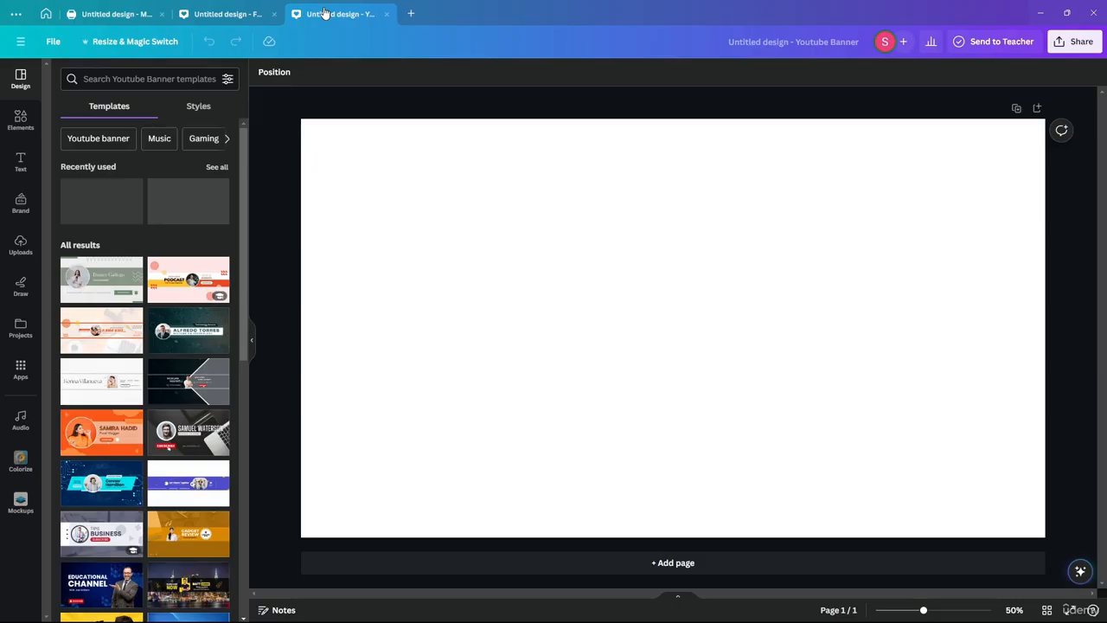
pyautogui.click(115, 20)
pyautogui.click(317, 16)
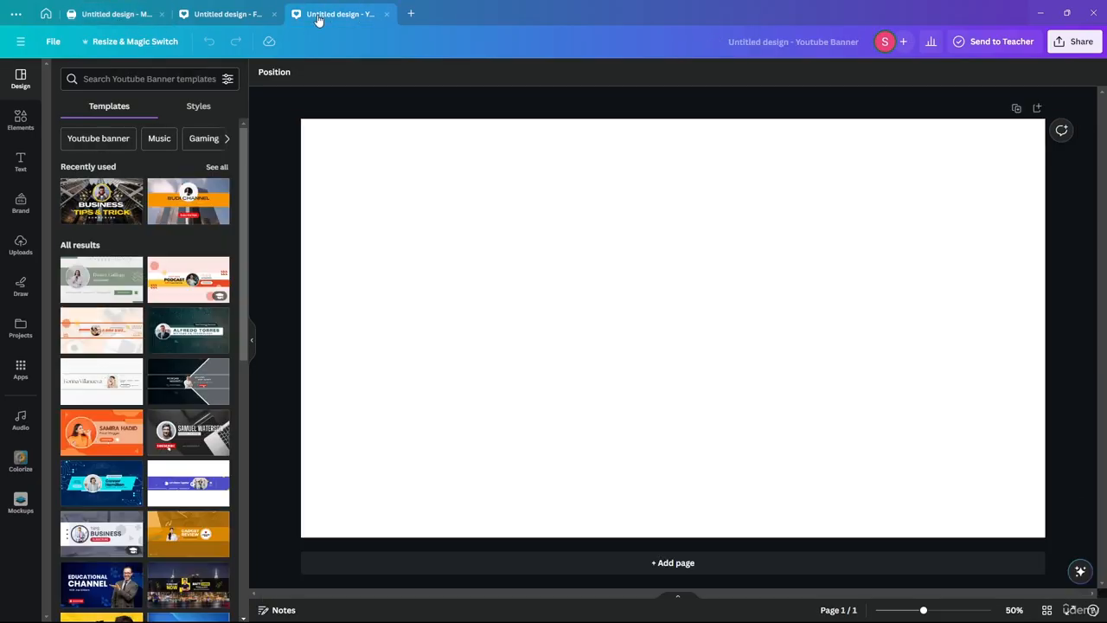
pyautogui.click(124, 19)
pyautogui.click(304, 14)
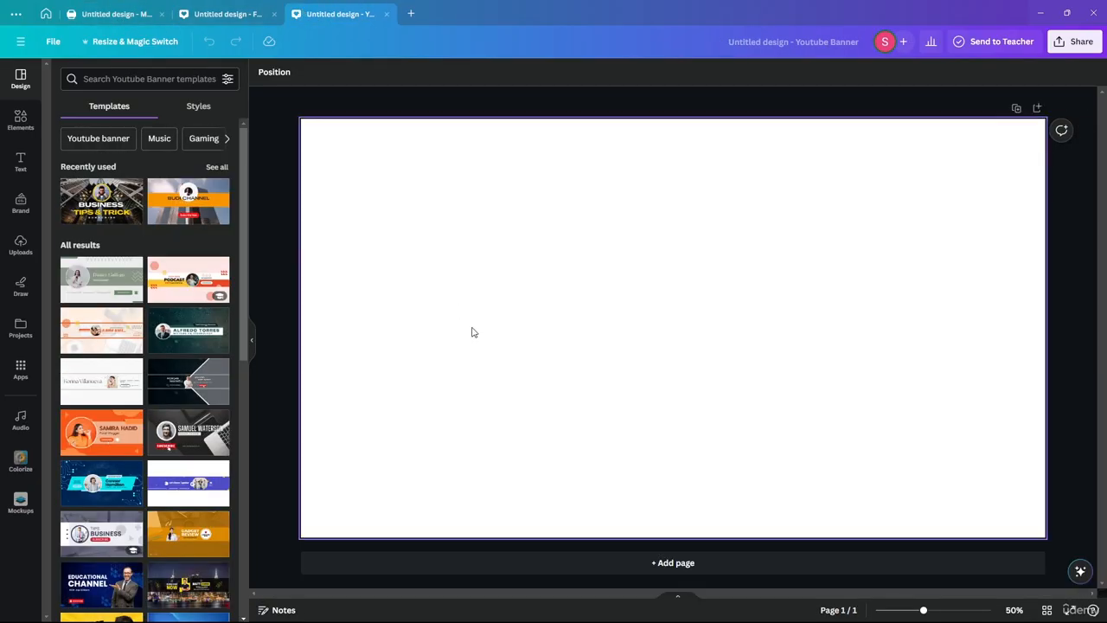
pyautogui.click(110, 23)
pyautogui.click(338, 26)
pyautogui.click(139, 14)
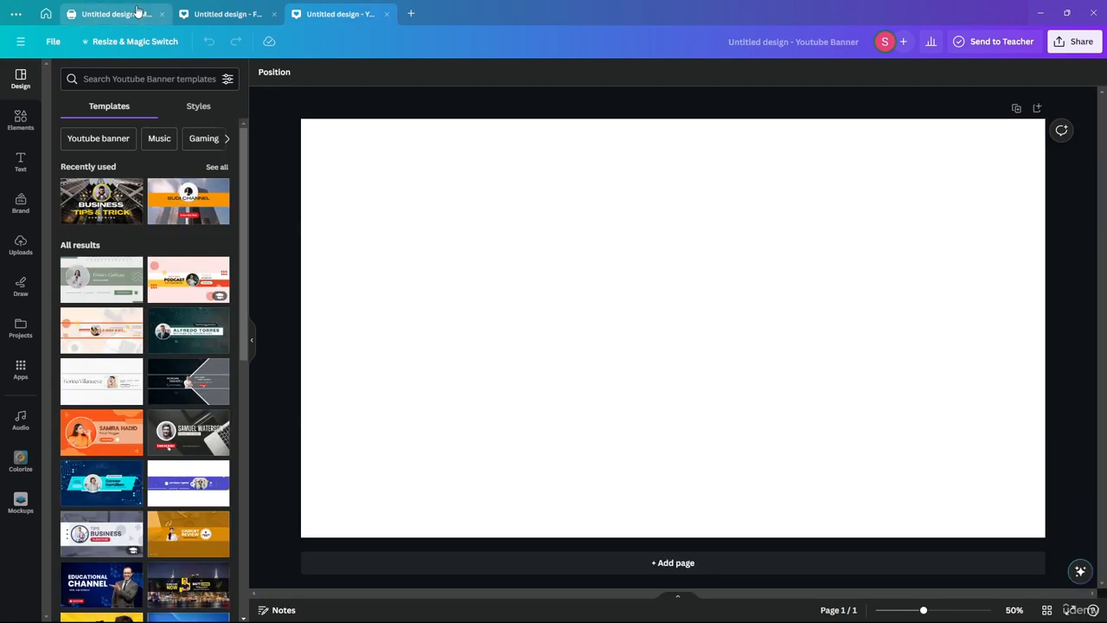
pyautogui.click(329, 16)
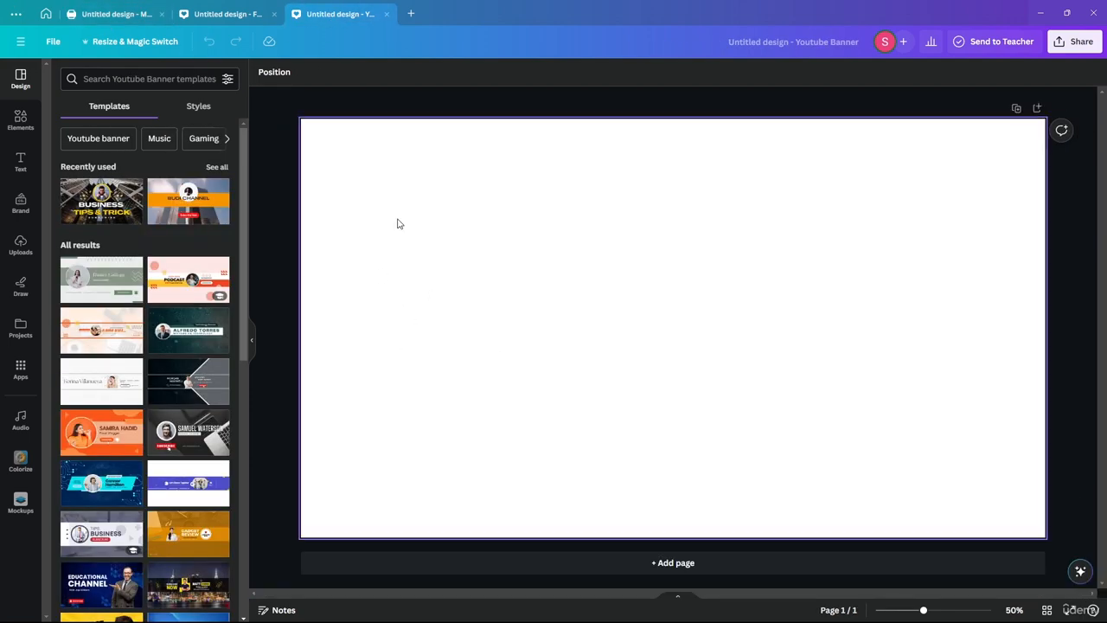
pyautogui.click(273, 14)
pyautogui.click(171, 15)
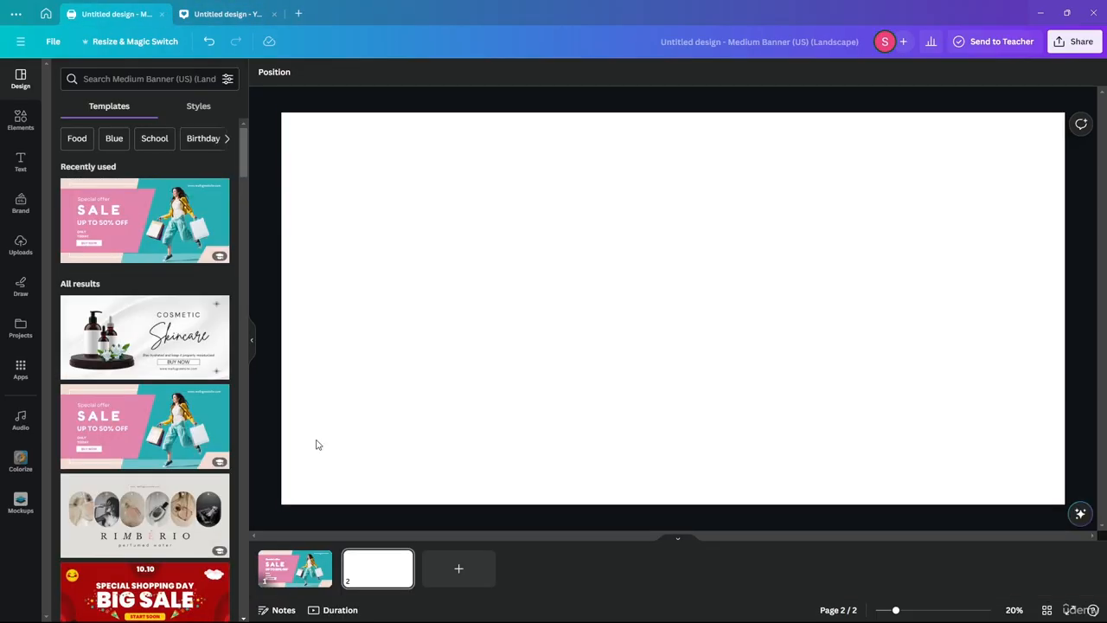
# Step: Close the Medium Banner tab and apply the Black and Gray Simple Tech Channel template
pyautogui.click(162, 14)
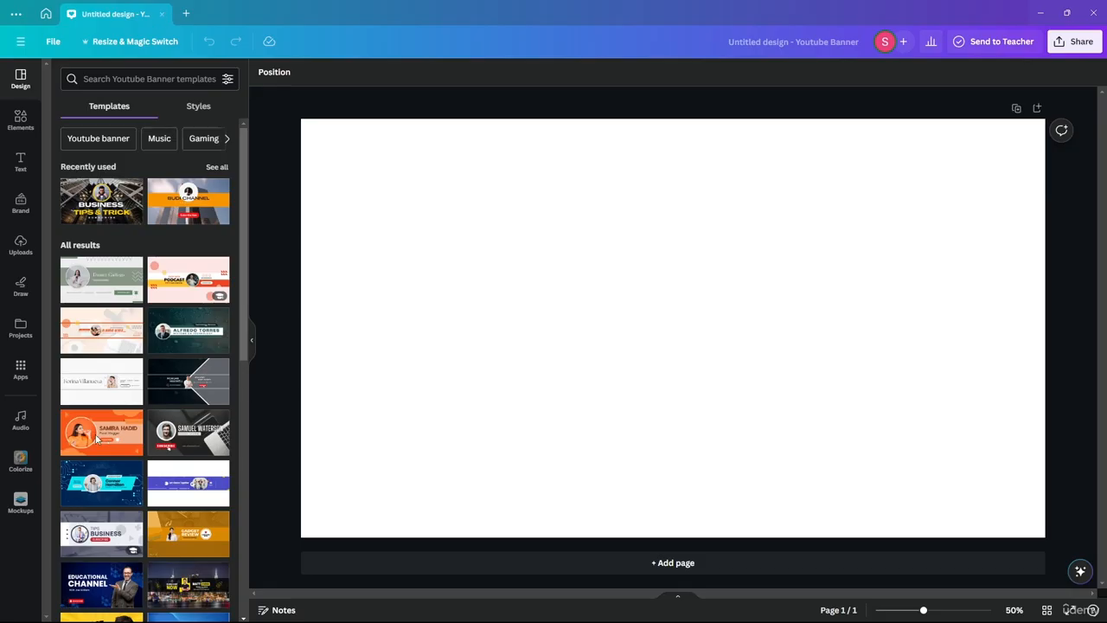
pyautogui.click(181, 389)
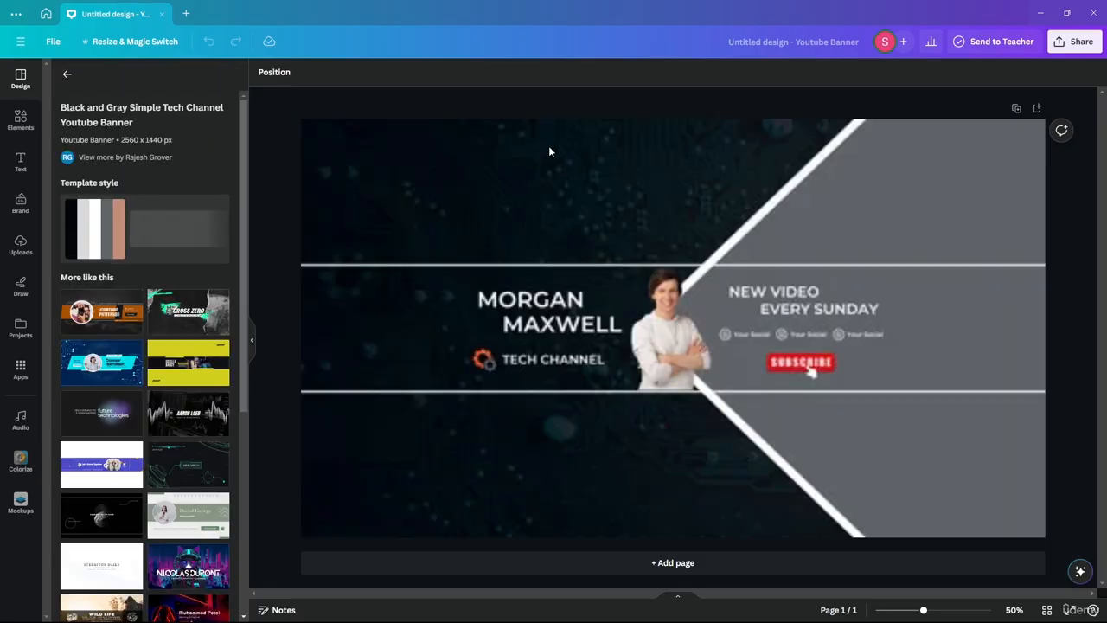
pyautogui.click(549, 152)
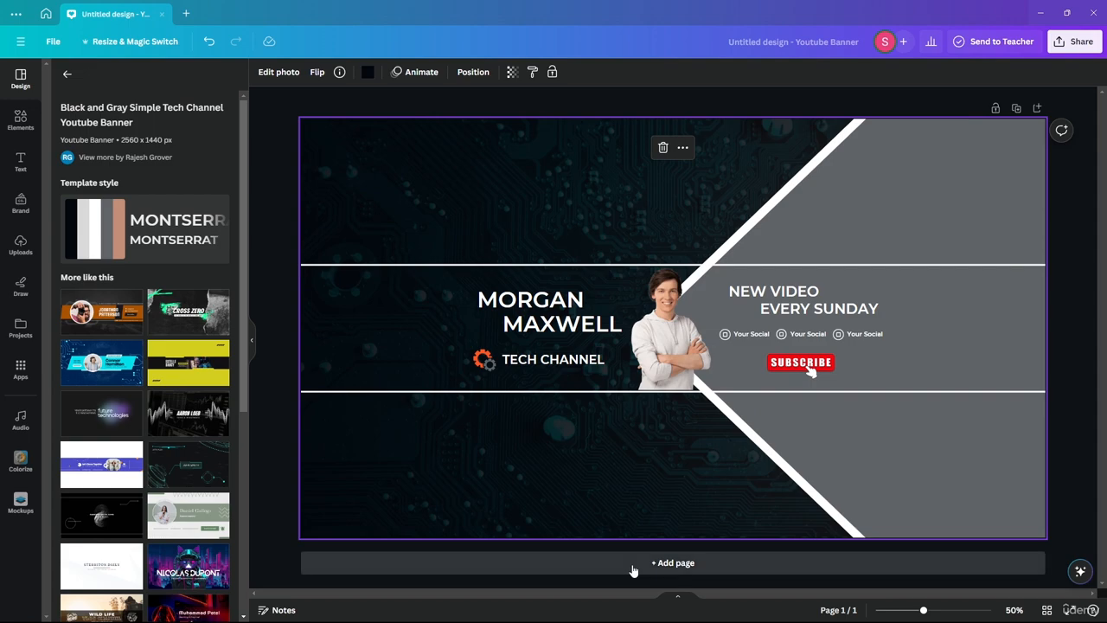
# Step: Add a blank second page to the YouTube banner
pyautogui.click(688, 598)
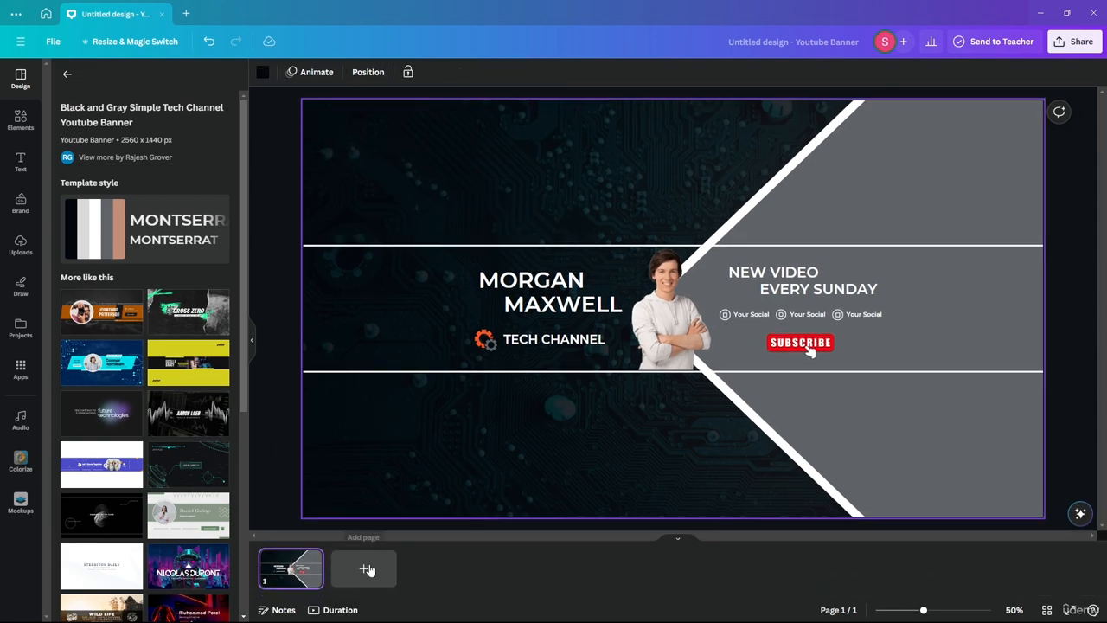
pyautogui.click(364, 568)
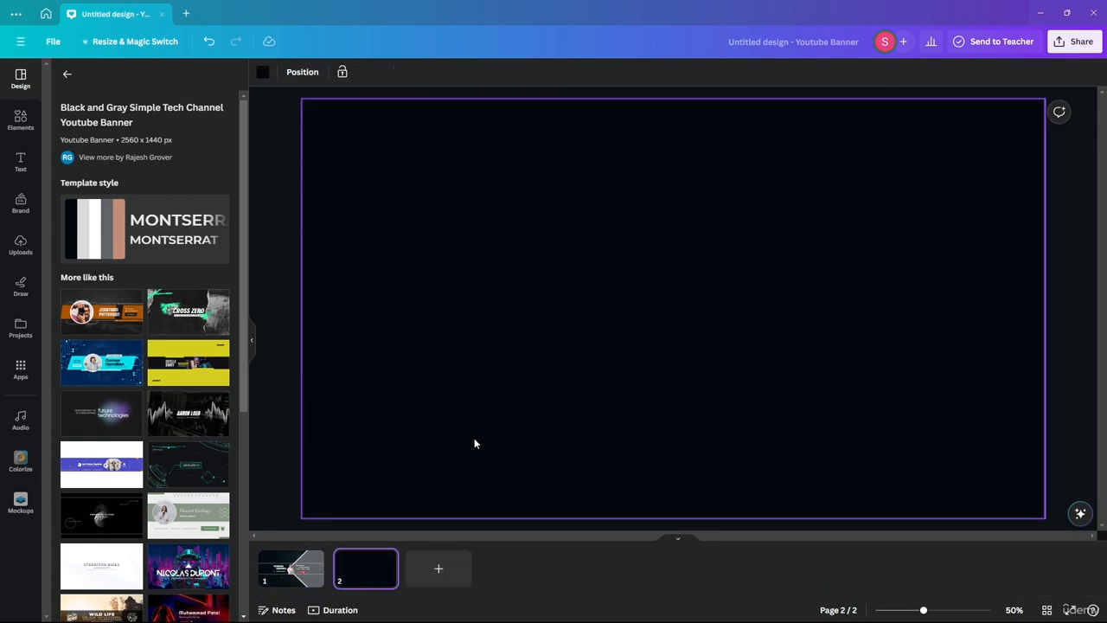
pyautogui.click(292, 569)
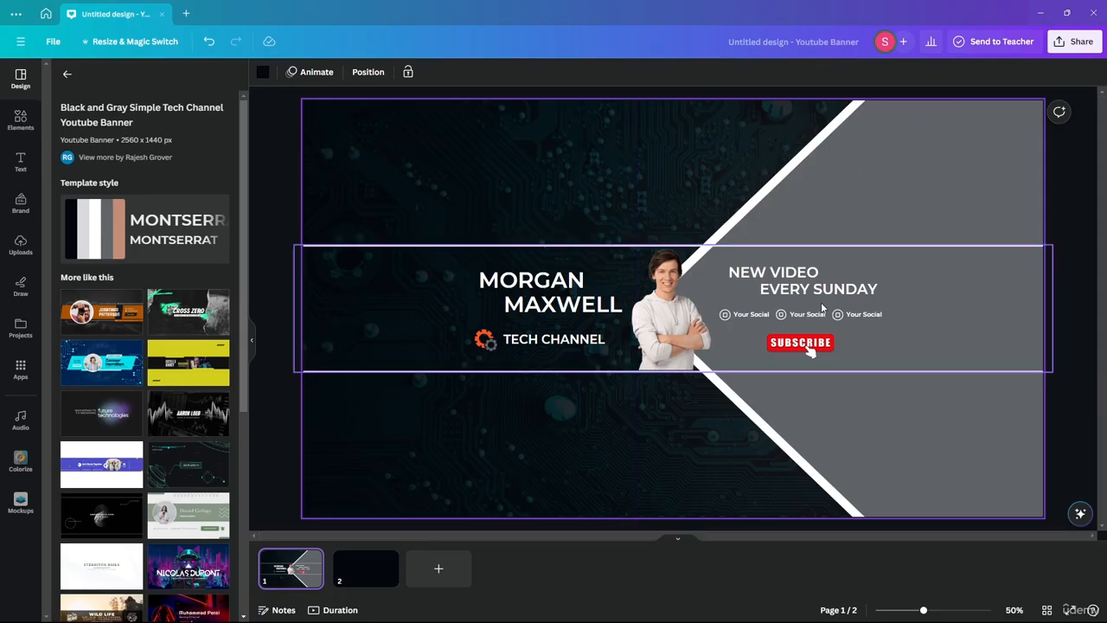
pyautogui.click(384, 570)
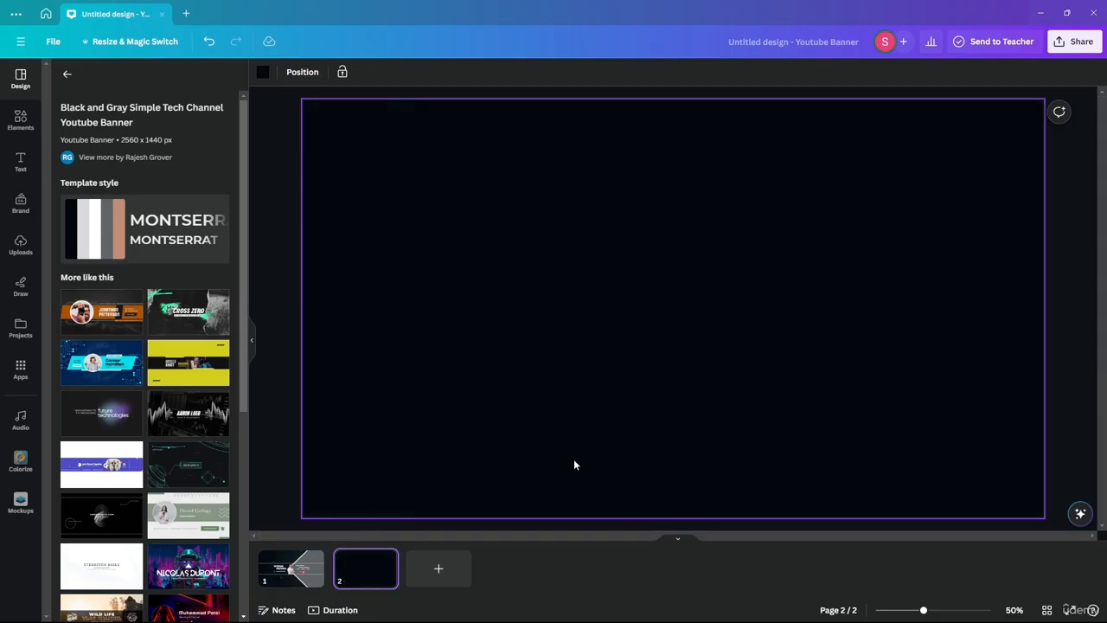
pyautogui.click(21, 120)
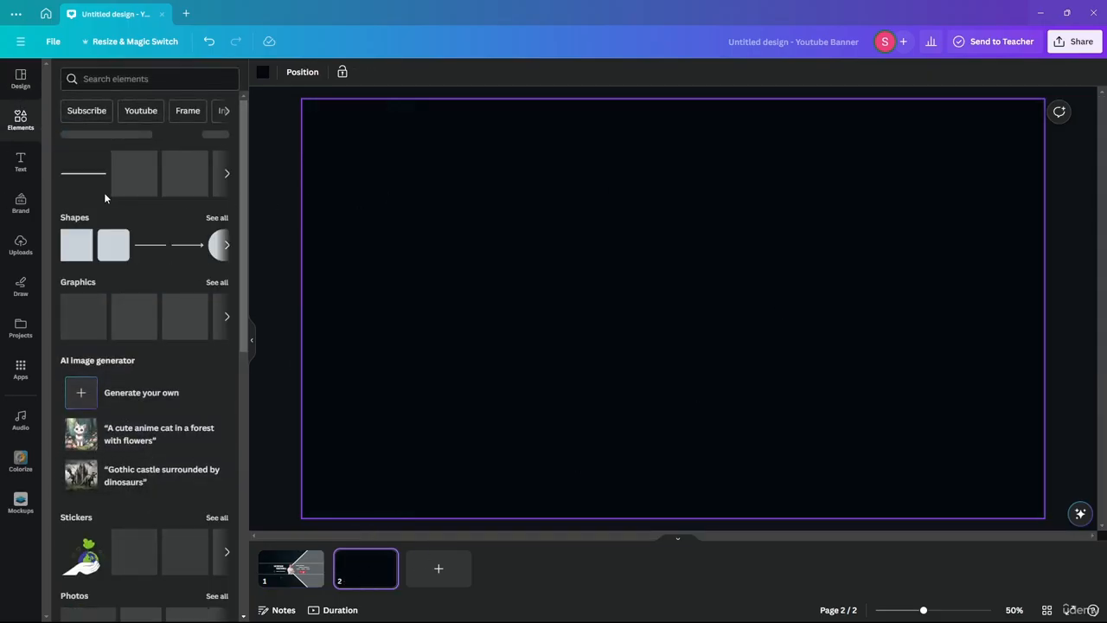
# Step: Add a triangle to page 2, rotate it to point left, and stretch it to full page height
pyautogui.click(227, 246)
pyautogui.moveTo(111, 255); pyautogui.dragTo(636, 268)
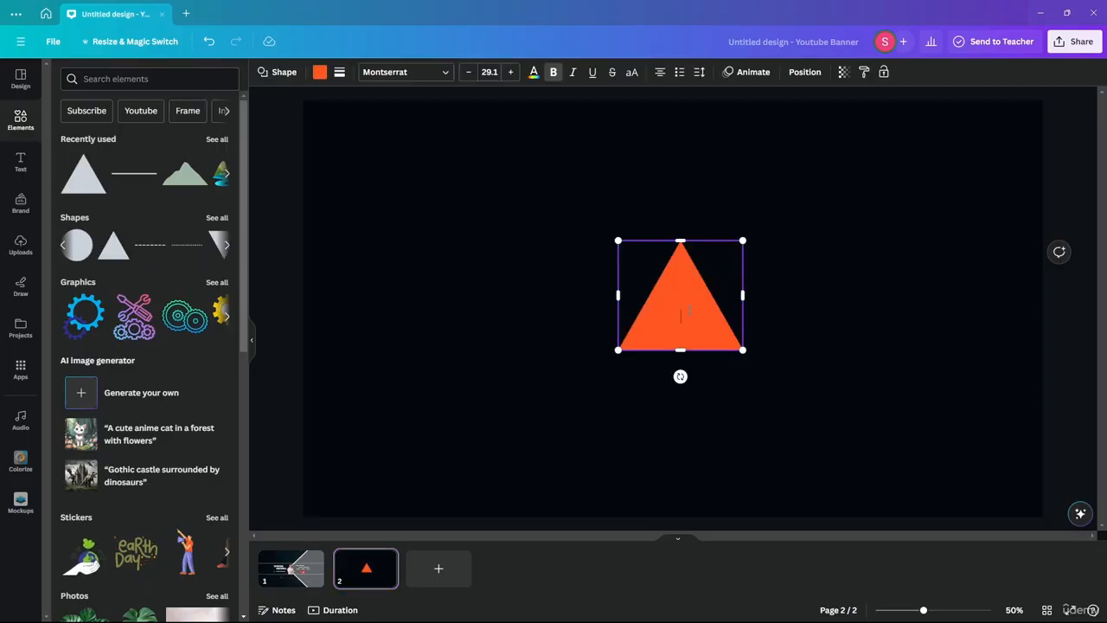
pyautogui.moveTo(679, 376); pyautogui.dragTo(776, 291)
pyautogui.moveTo(736, 232); pyautogui.dragTo(1028, 114)
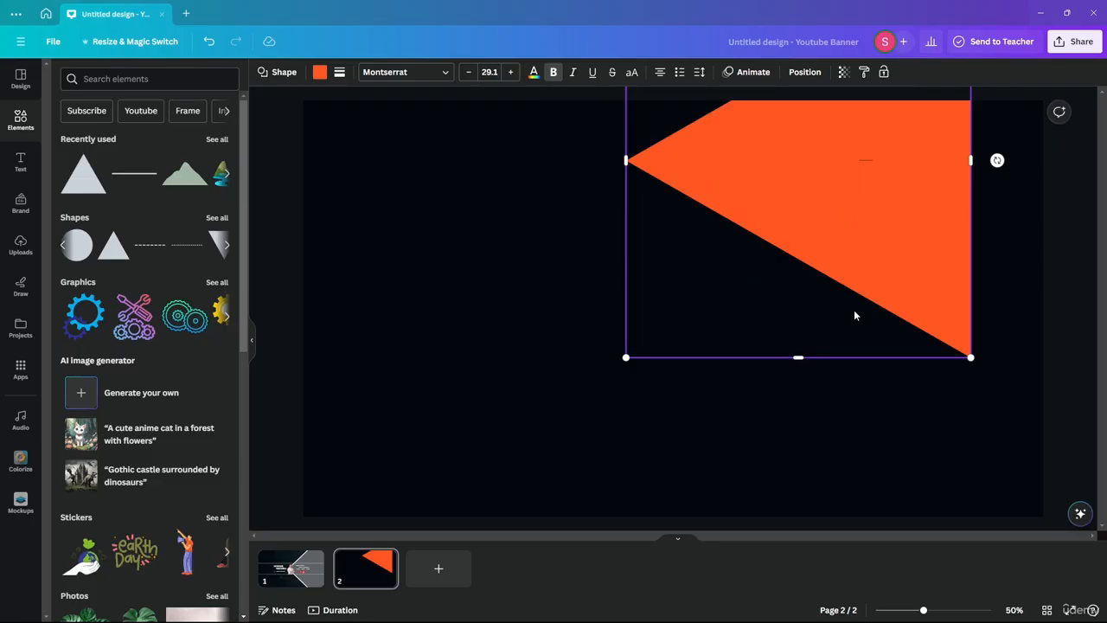
pyautogui.moveTo(824, 250); pyautogui.dragTo(880, 389)
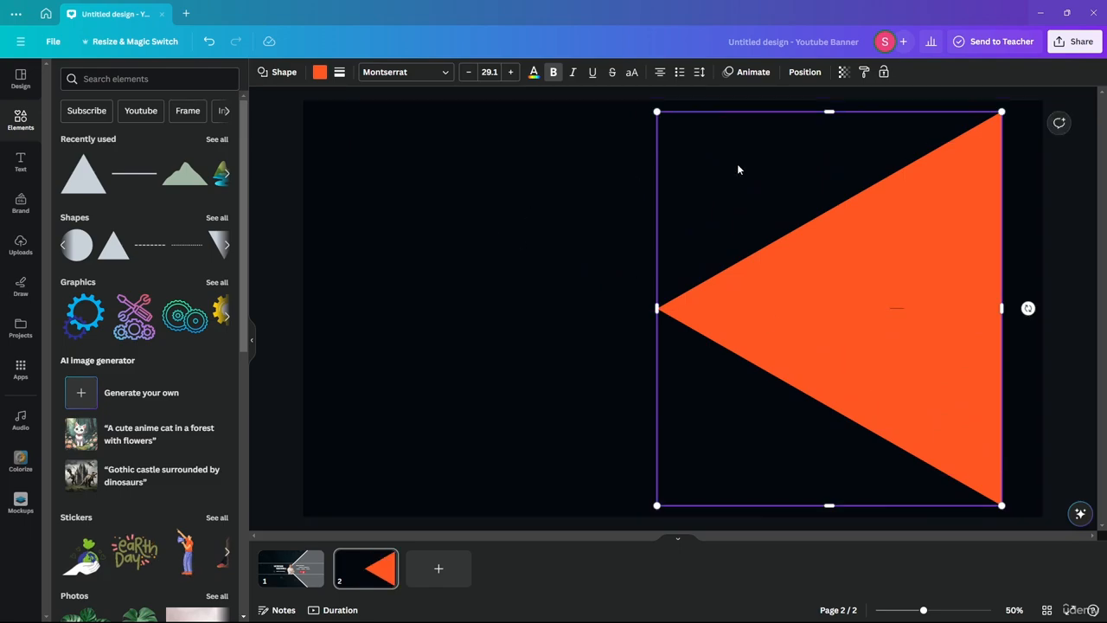
pyautogui.moveTo(864, 308); pyautogui.dragTo(917, 296)
pyautogui.moveTo(787, 111); pyautogui.dragTo(787, 100)
pyautogui.moveTo(787, 505); pyautogui.dragTo(788, 517)
pyautogui.moveTo(918, 308); pyautogui.dragTo(852, 309)
pyautogui.click(476, 359)
pyautogui.click(903, 261)
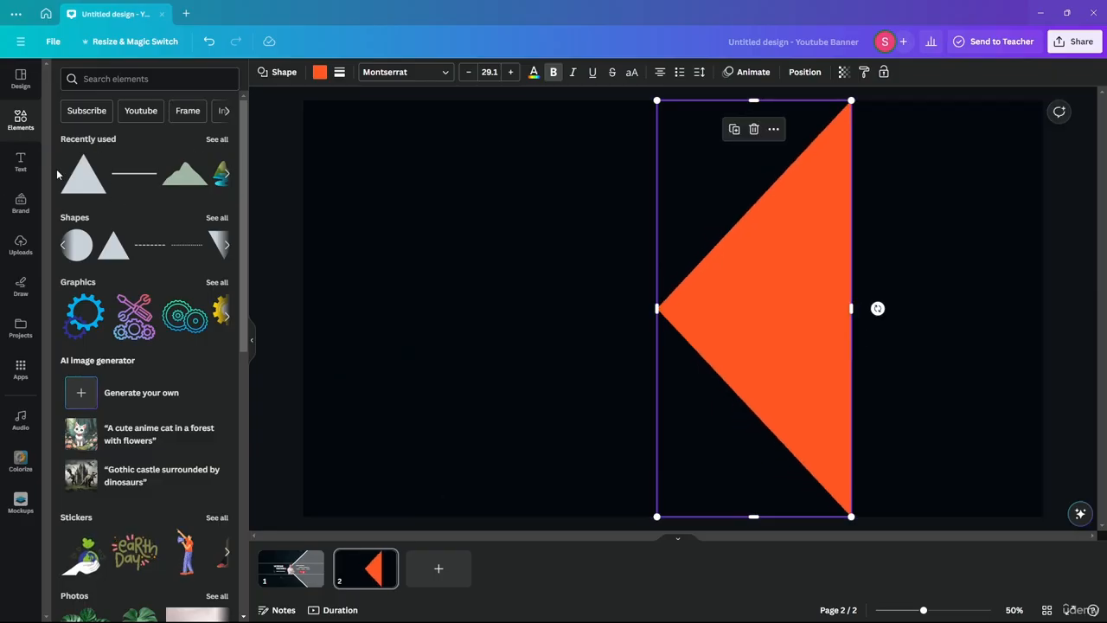
# Step: Add a square and stretch it into a full-height rectangle reaching the right page edge
pyautogui.click(228, 176)
pyautogui.click(228, 248)
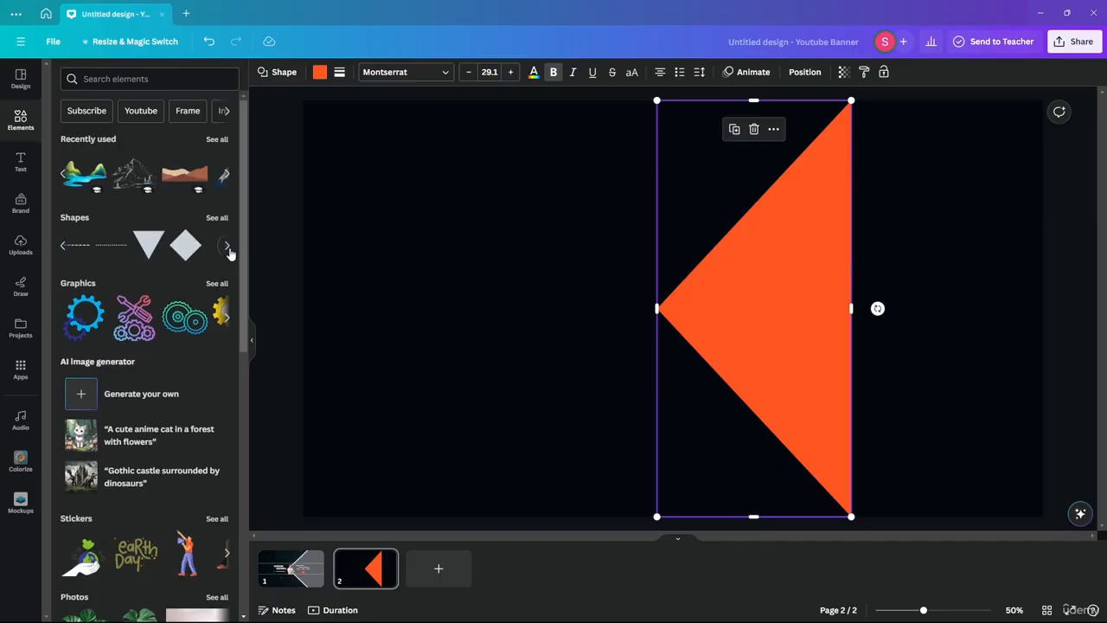
pyautogui.click(61, 248)
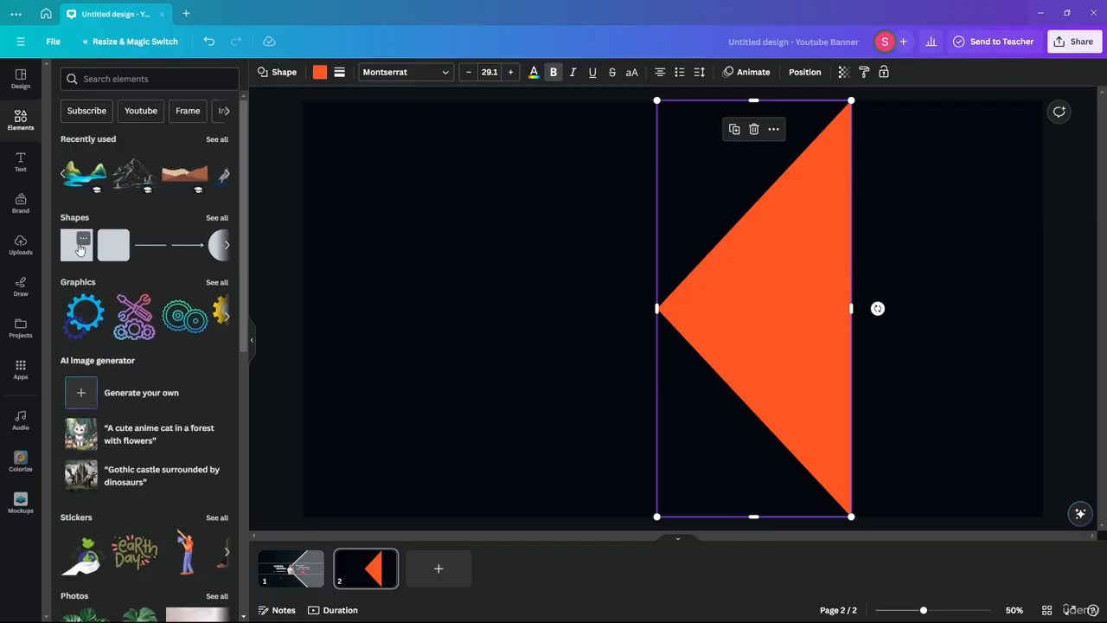
pyautogui.moveTo(76, 250); pyautogui.dragTo(878, 263)
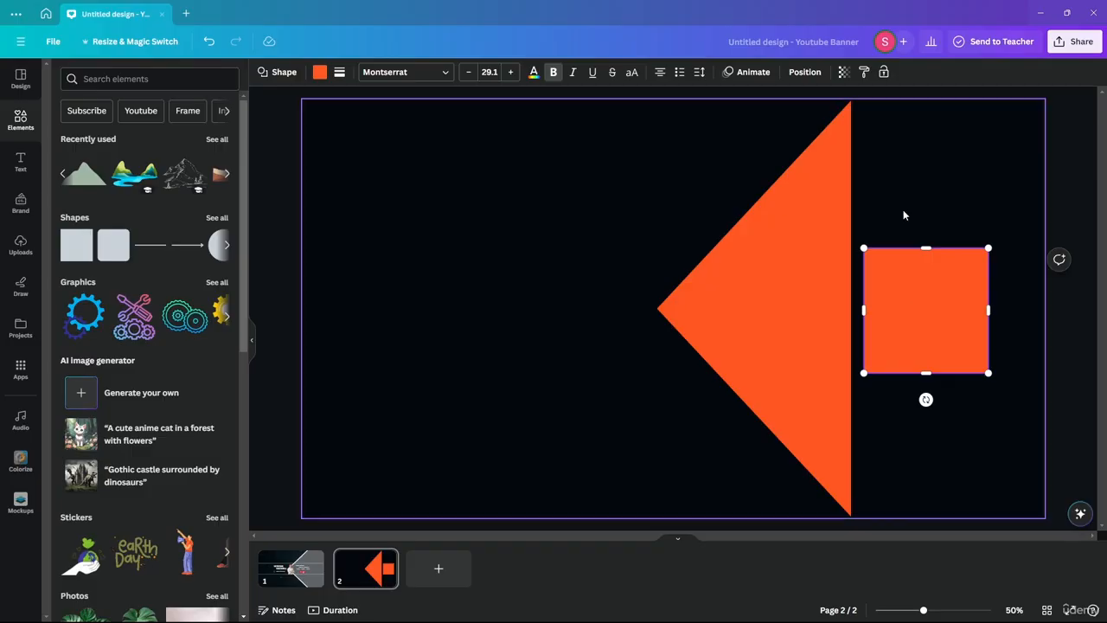
pyautogui.moveTo(927, 299); pyautogui.dragTo(916, 159)
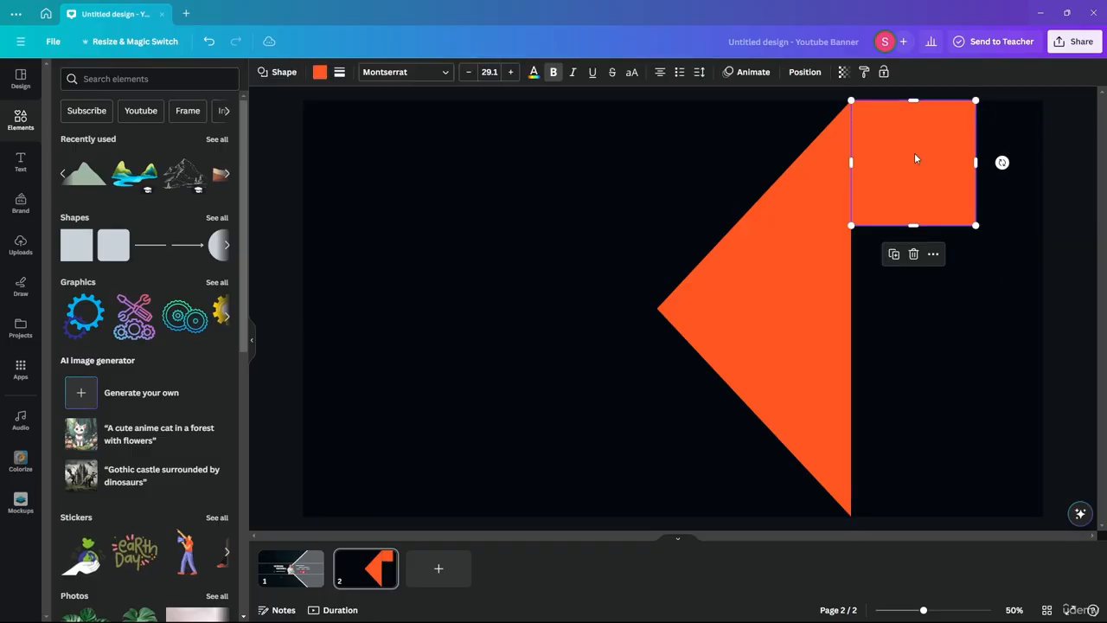
pyautogui.moveTo(905, 227); pyautogui.dragTo(916, 516)
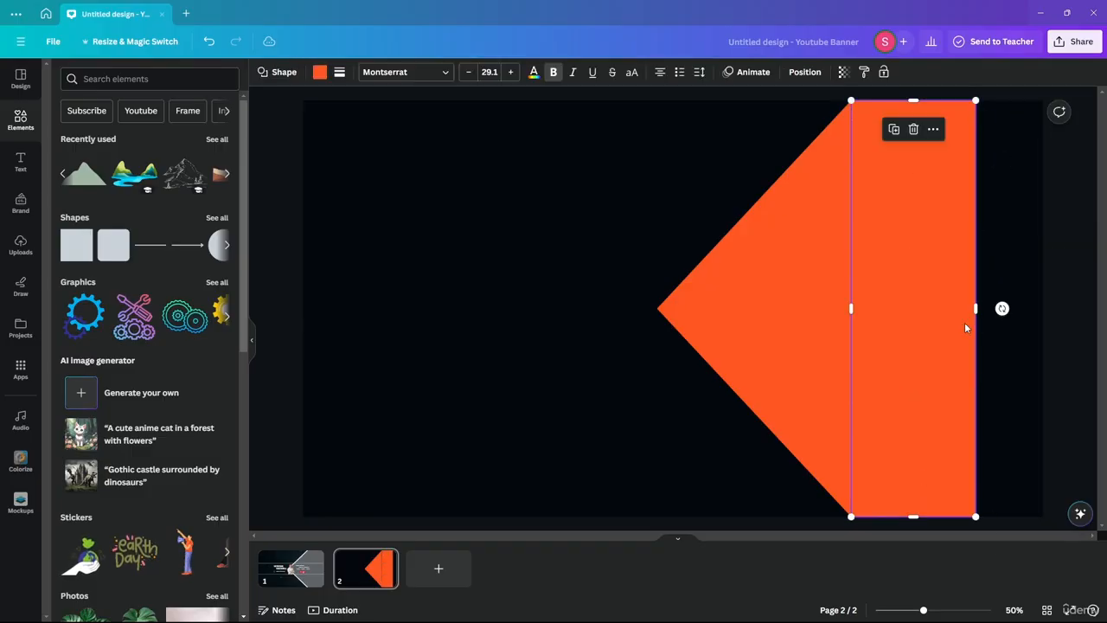
pyautogui.moveTo(974, 311); pyautogui.dragTo(1054, 307)
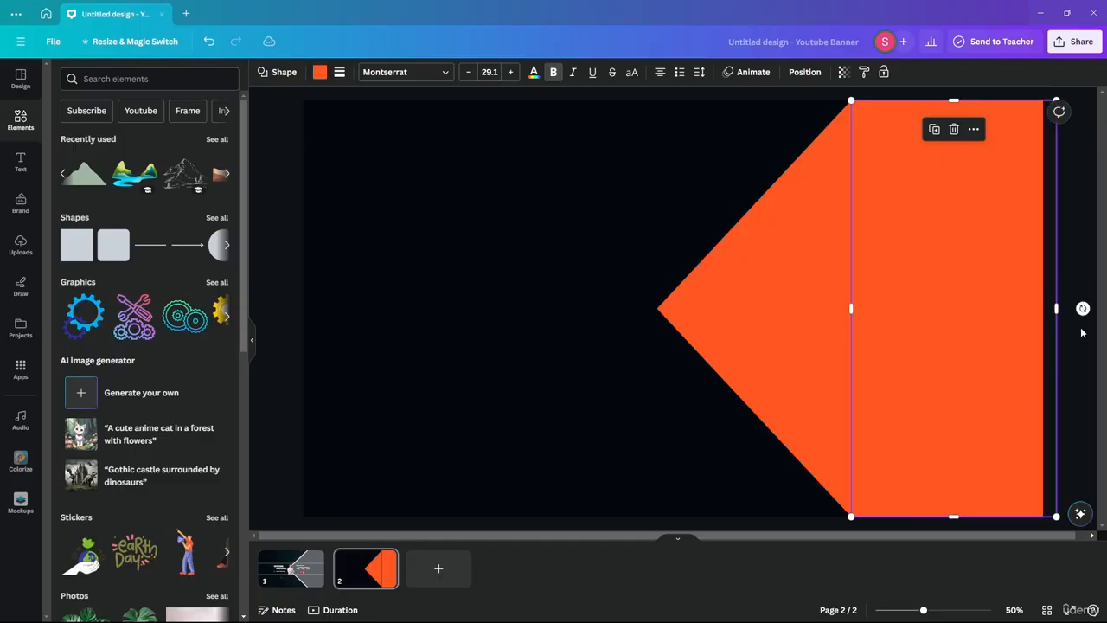
pyautogui.click(1082, 333)
# Step: Adjust the triangle's width so it meets the orange rectangle
pyautogui.click(836, 306)
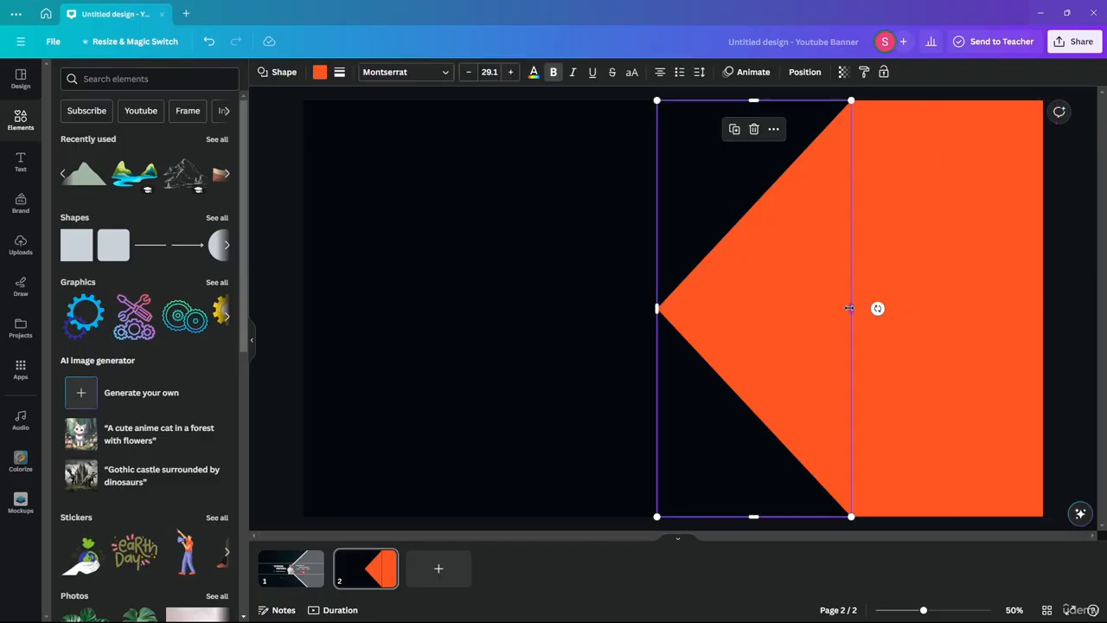
pyautogui.moveTo(850, 308); pyautogui.dragTo(851, 308)
pyautogui.click(916, 275)
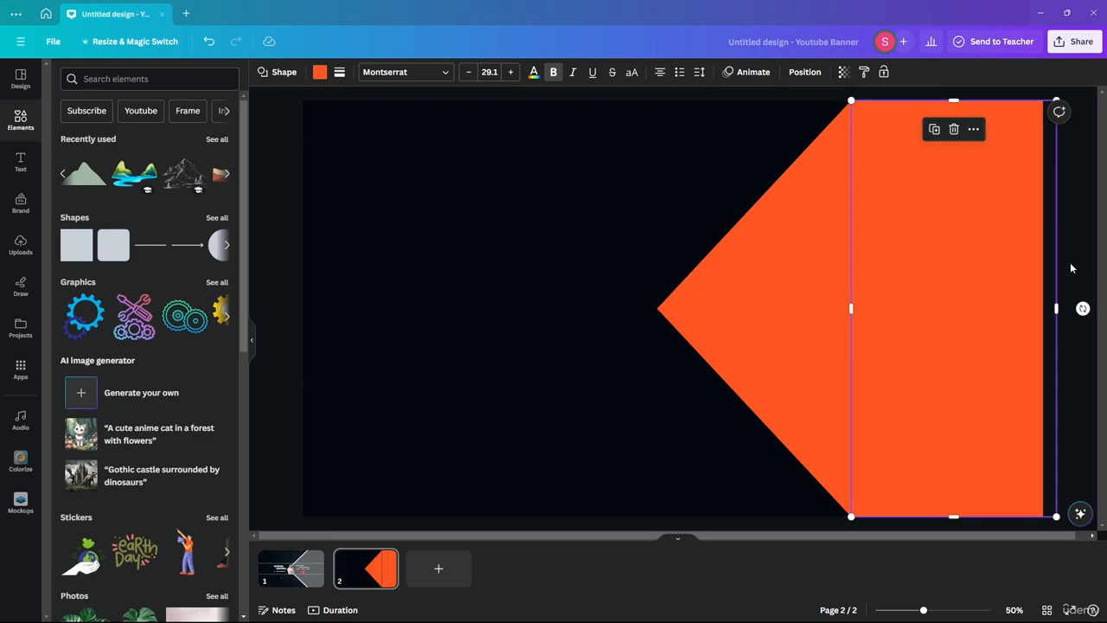
pyautogui.click(1070, 263)
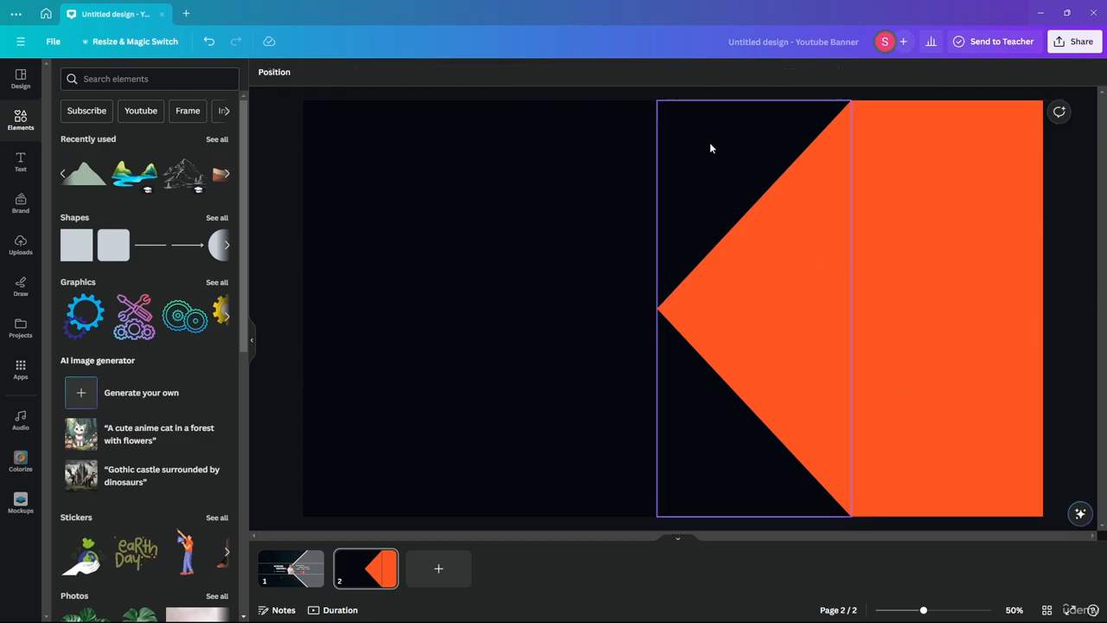
pyautogui.click(284, 573)
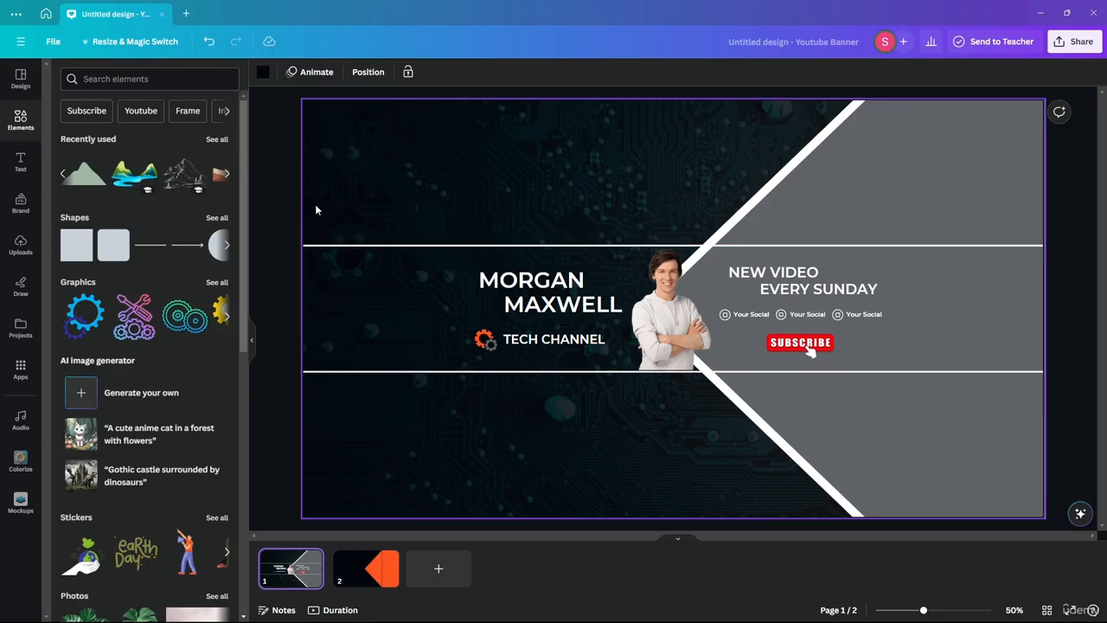
# Step: Add another square on page 2 and widen it into a full-width middle band
pyautogui.click(366, 568)
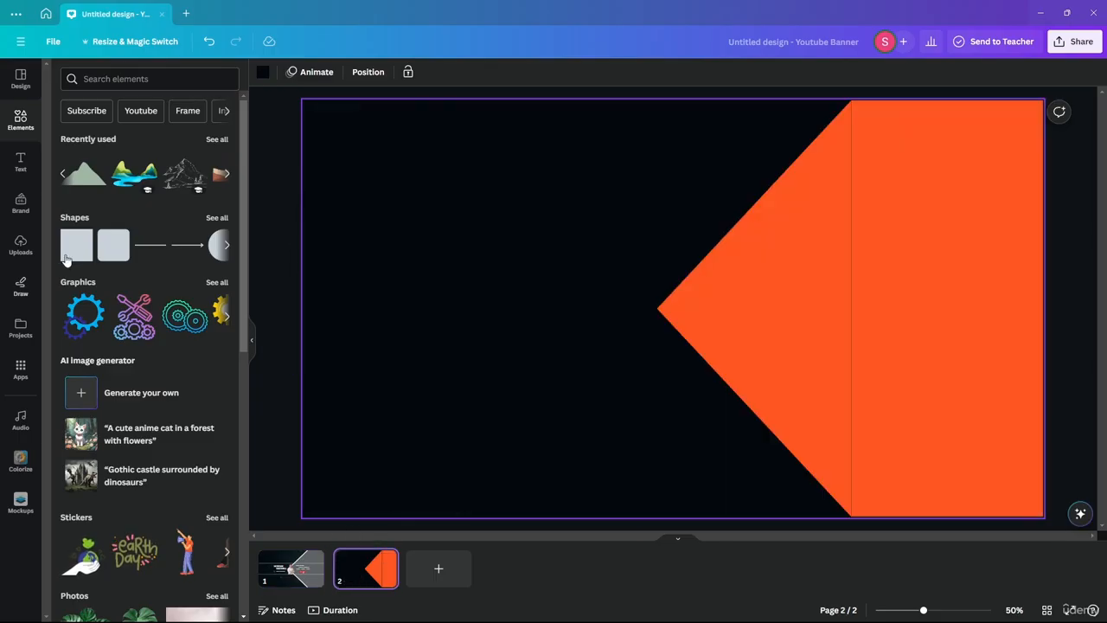
pyautogui.moveTo(76, 244); pyautogui.dragTo(627, 262)
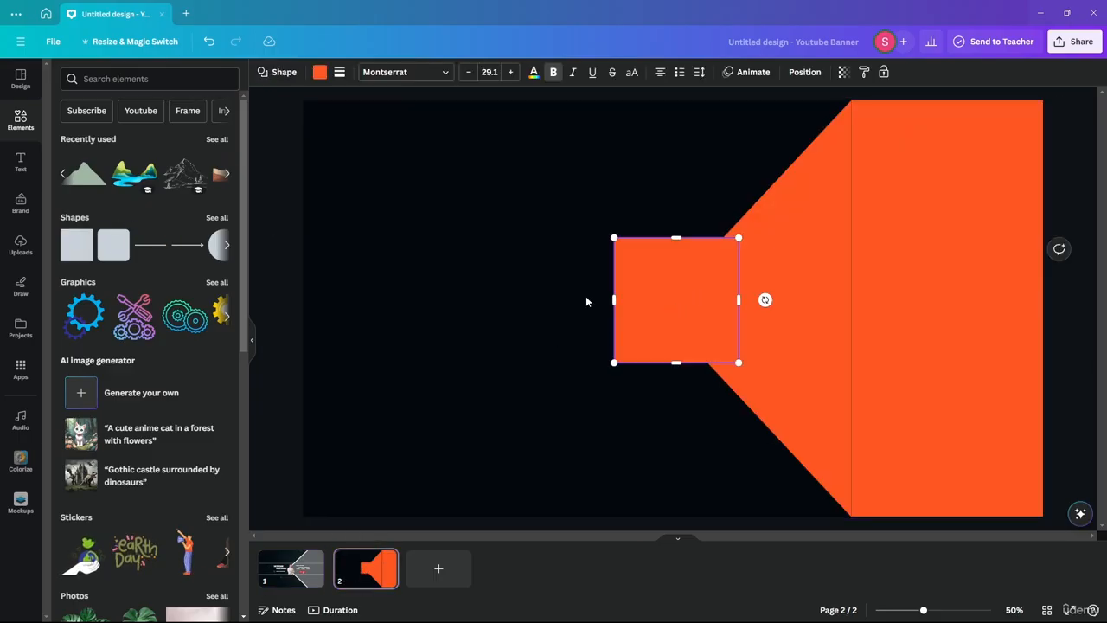
pyautogui.moveTo(670, 301); pyautogui.dragTo(317, 317)
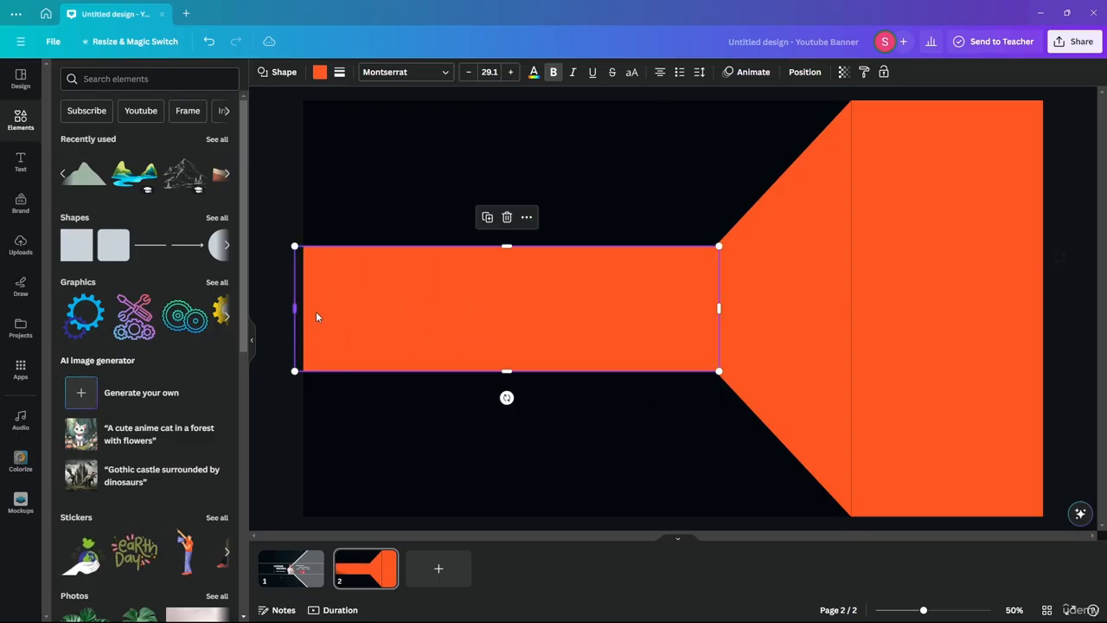
pyautogui.moveTo(712, 311); pyautogui.dragTo(1058, 311)
# Step: Give the band a transparent fill and a solid white border
pyautogui.click(320, 73)
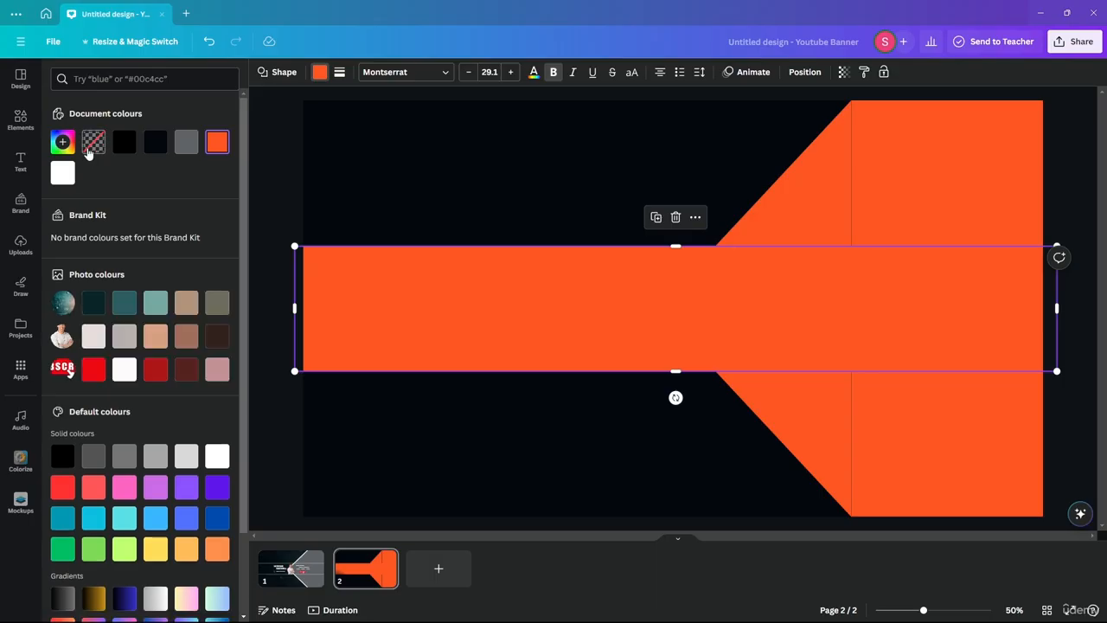
pyautogui.click(93, 141)
pyautogui.click(339, 72)
pyautogui.click(392, 108)
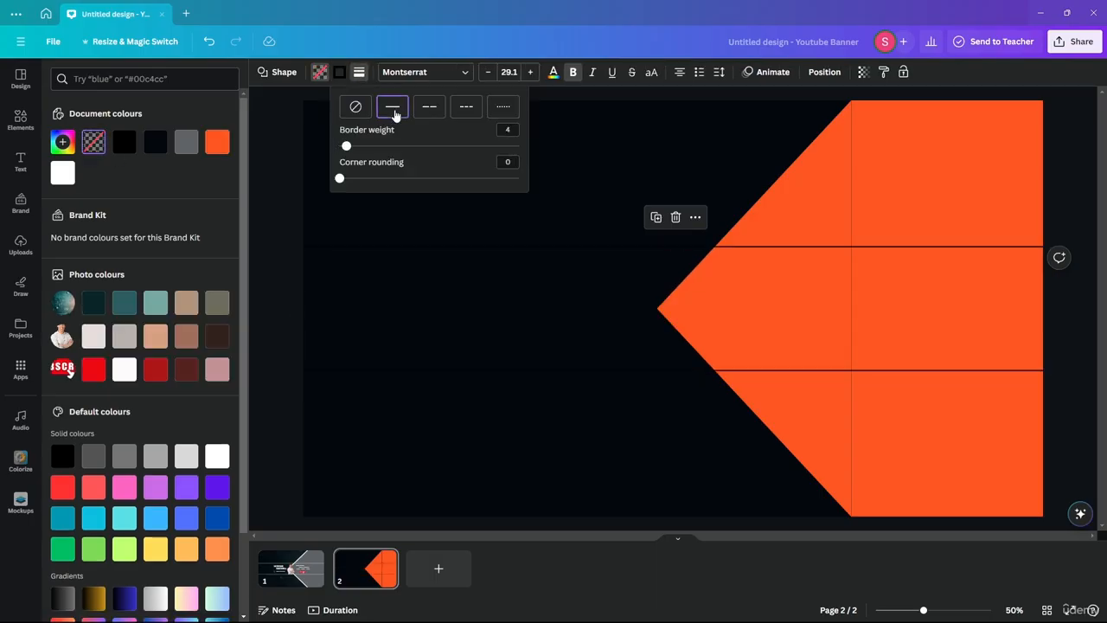
pyautogui.click(339, 71)
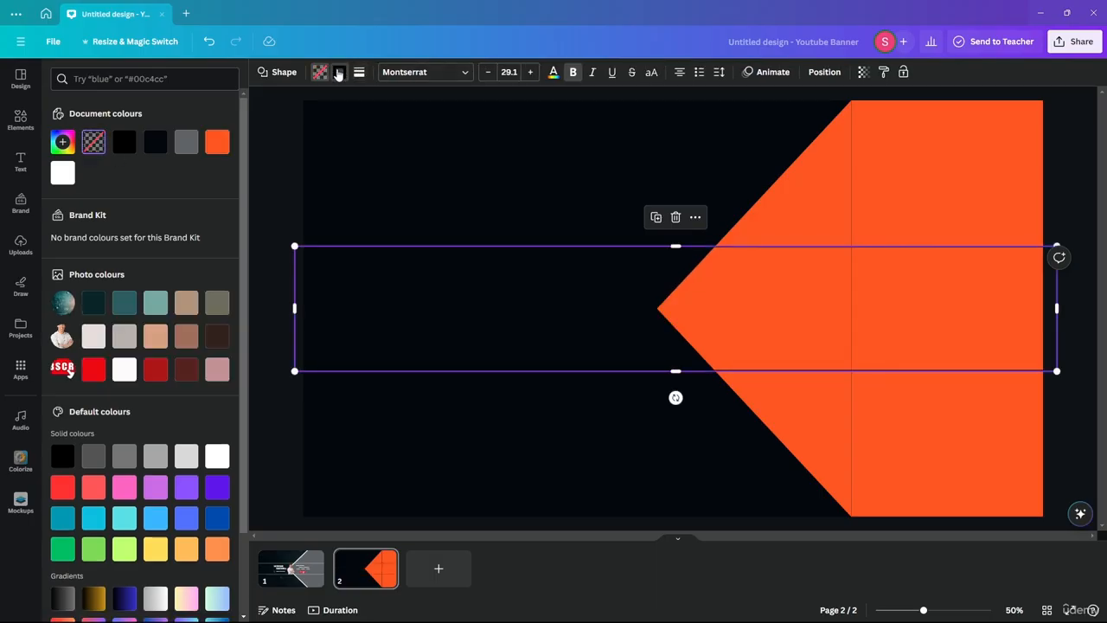
pyautogui.click(208, 143)
pyautogui.click(279, 184)
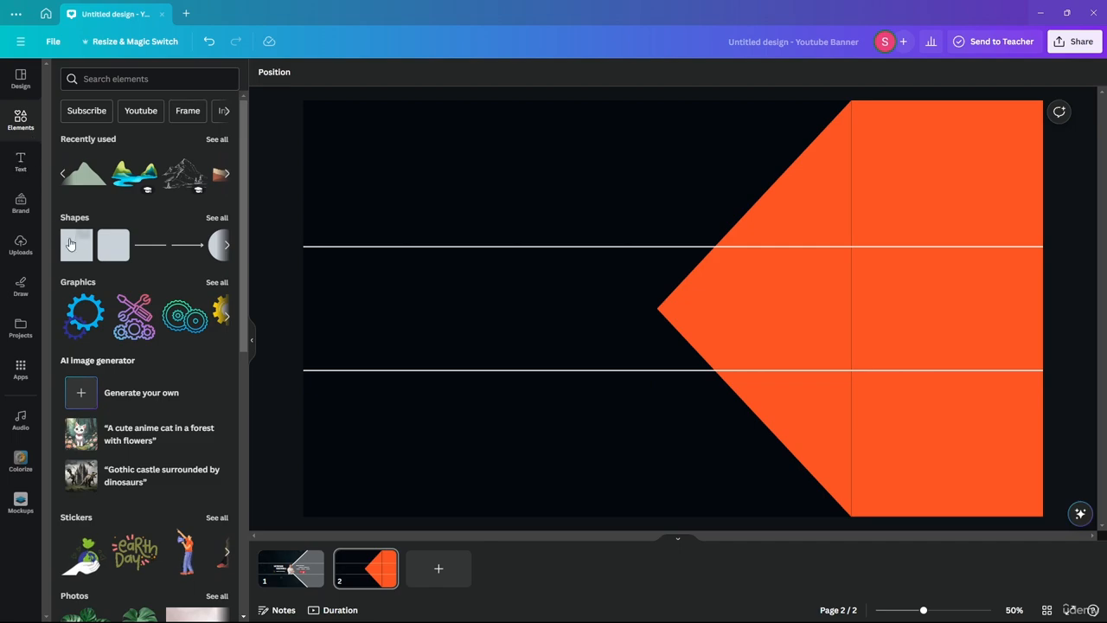
# Step: Draw a line along the chevron's top edge and a duplicate along its bottom edge
pyautogui.moveTo(409, 303); pyautogui.dragTo(524, 336)
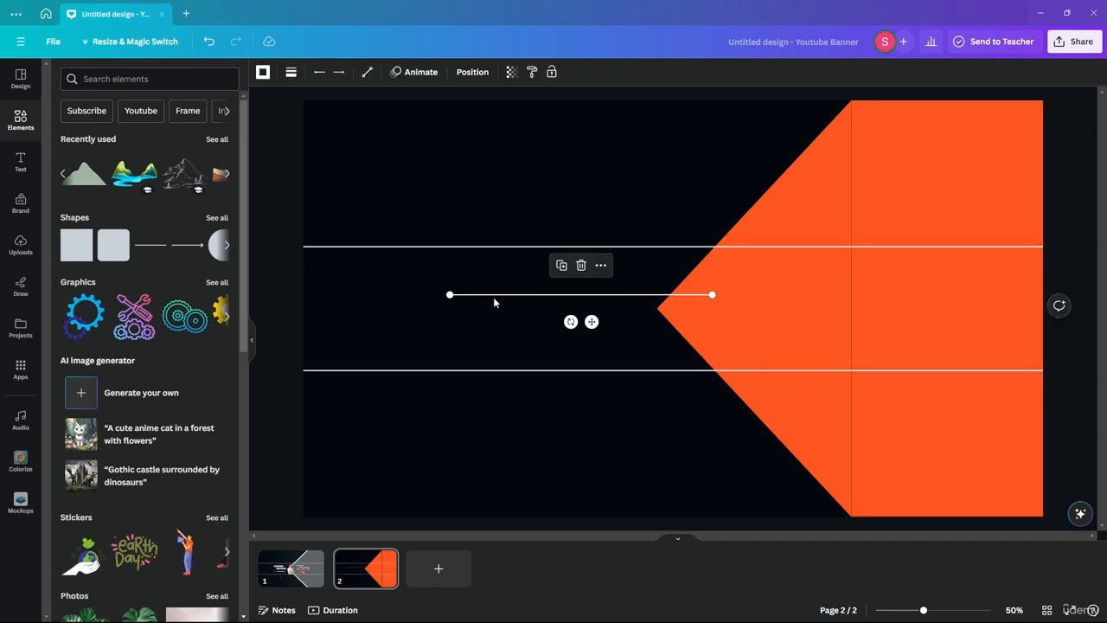
pyautogui.moveTo(712, 295); pyautogui.dragTo(656, 308)
pyautogui.moveTo(447, 296); pyautogui.dragTo(852, 101)
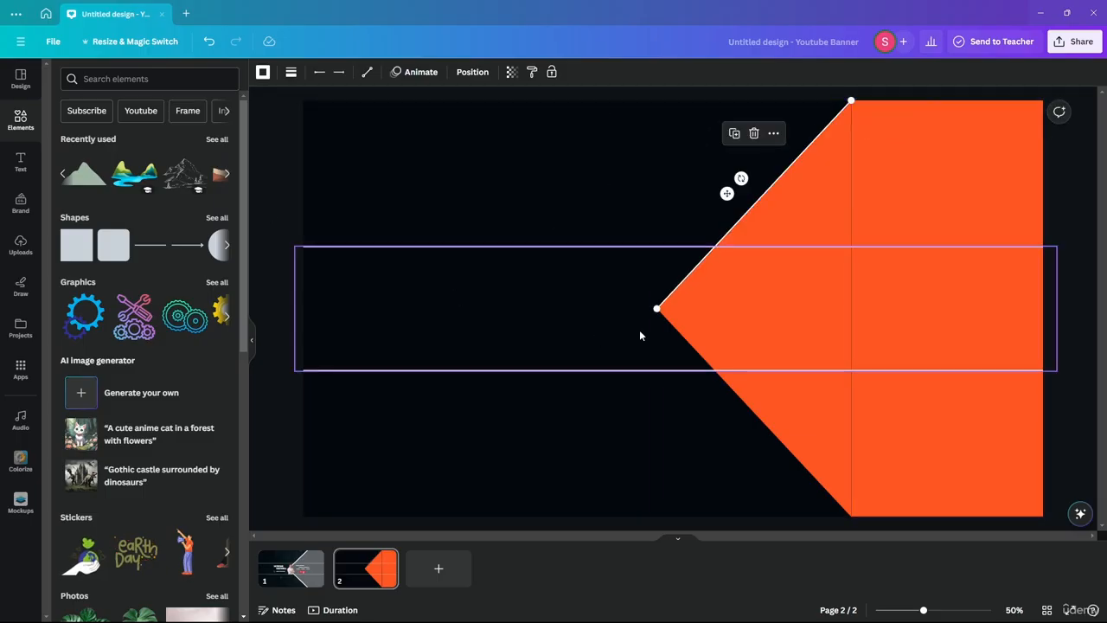
pyautogui.click(267, 215)
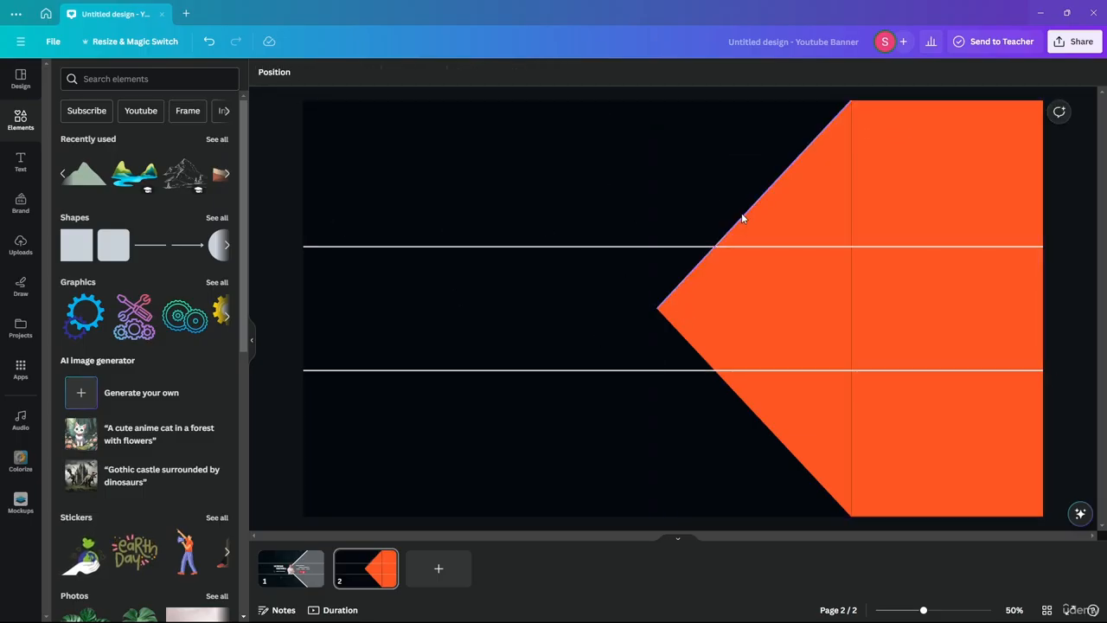
pyautogui.keyDown('alt'); pyautogui.moveTo(741, 214); pyautogui.dragTo(773, 254); pyautogui.keyUp('alt')
pyautogui.moveTo(883, 143); pyautogui.dragTo(655, 310)
pyautogui.moveTo(688, 348); pyautogui.dragTo(852, 512)
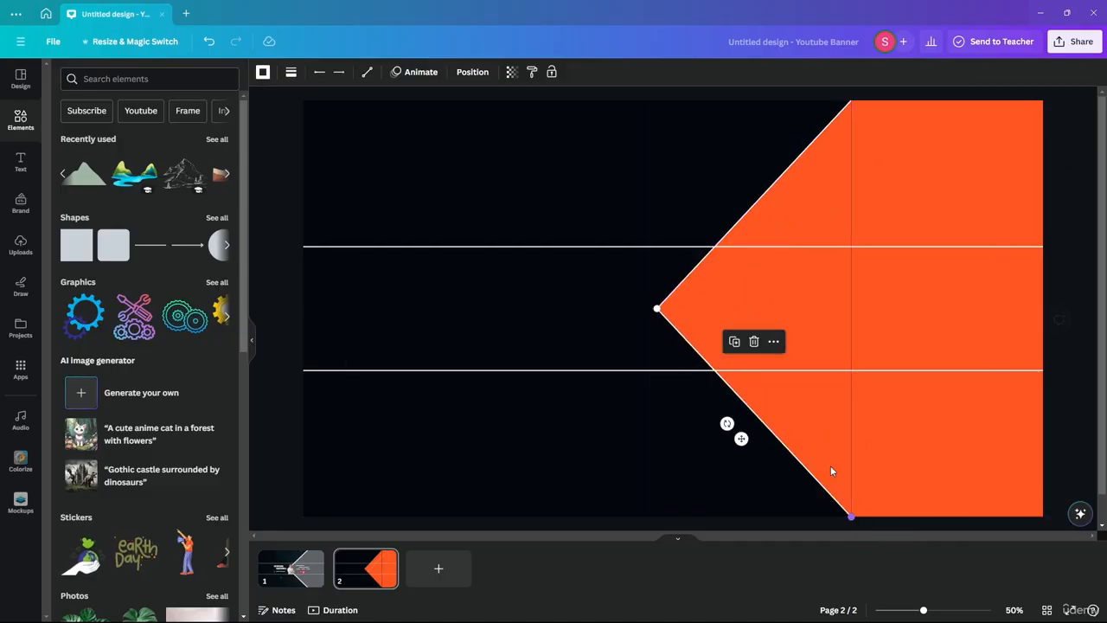
# Step: Set both diagonal lines to line weight 20 and compare against page 1
pyautogui.keyDown('shift'); pyautogui.click(779, 178); pyautogui.keyUp('shift')
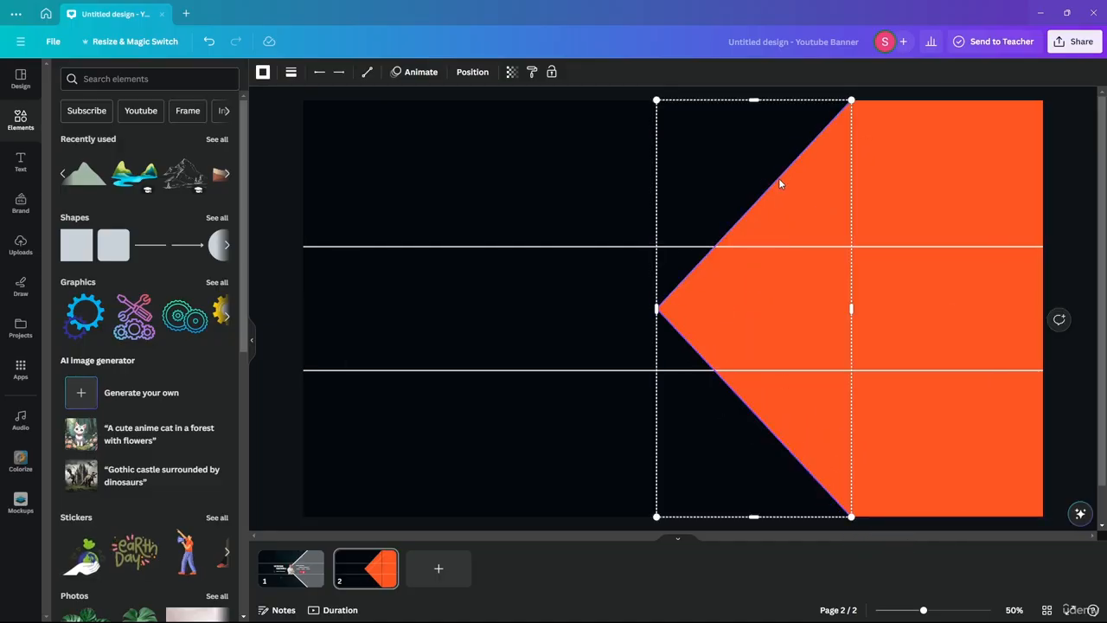
pyautogui.click(291, 74)
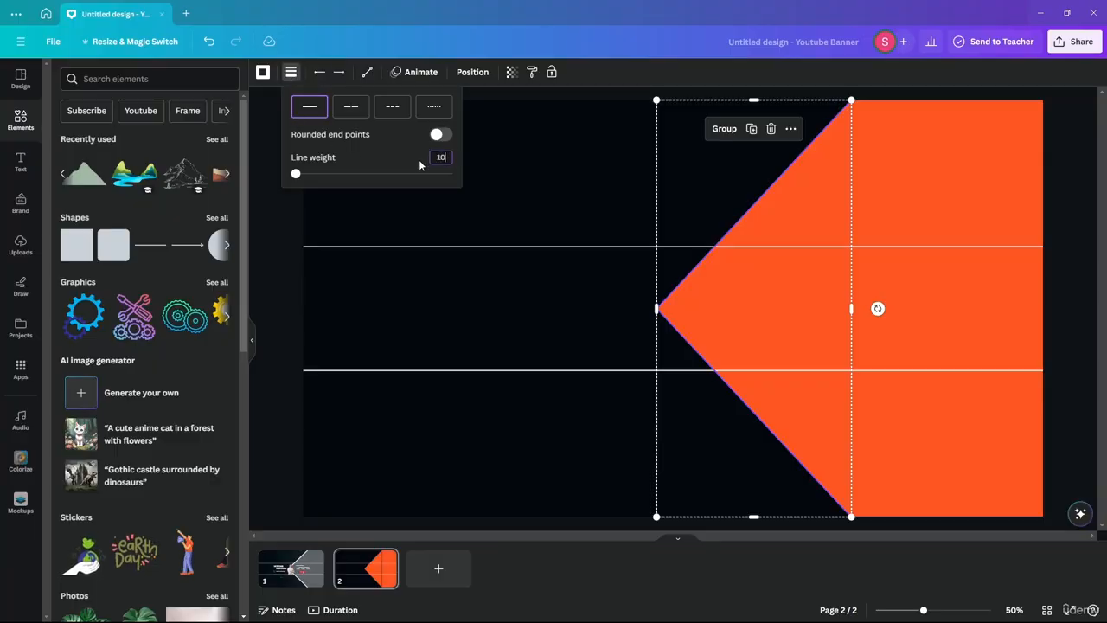
pyautogui.write('10')
pyautogui.press('Return')
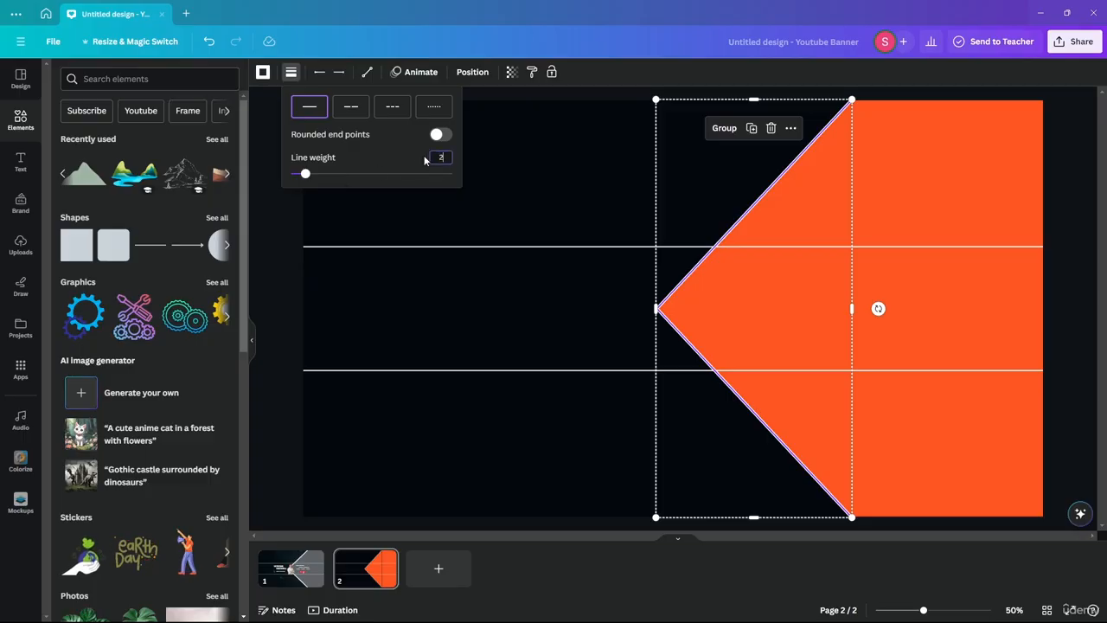
pyautogui.write('20')
pyautogui.press('Return')
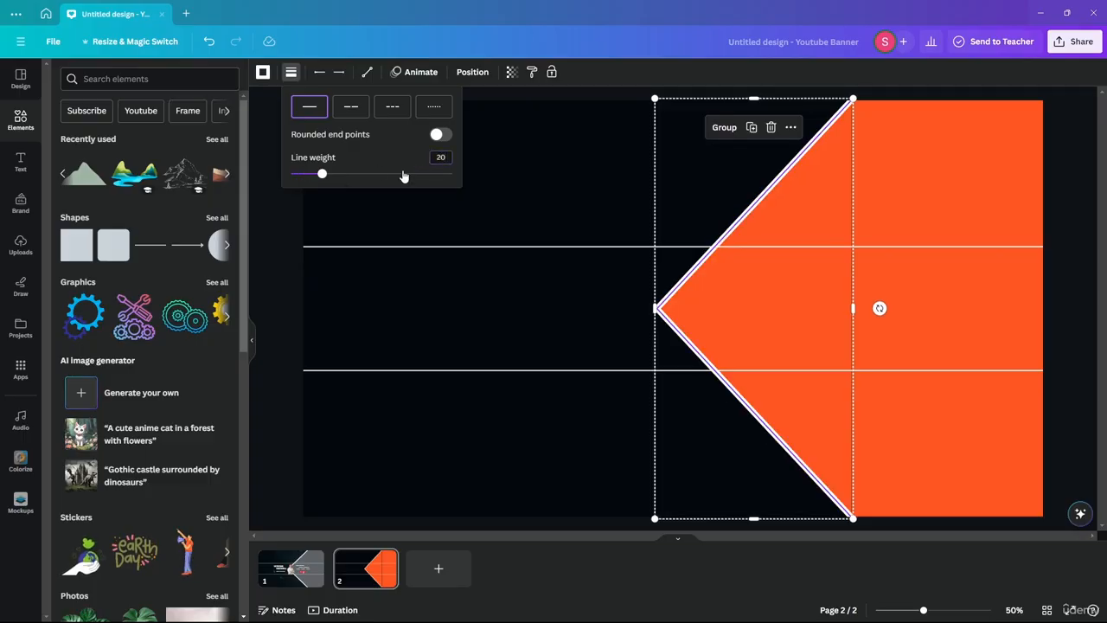
pyautogui.click(294, 562)
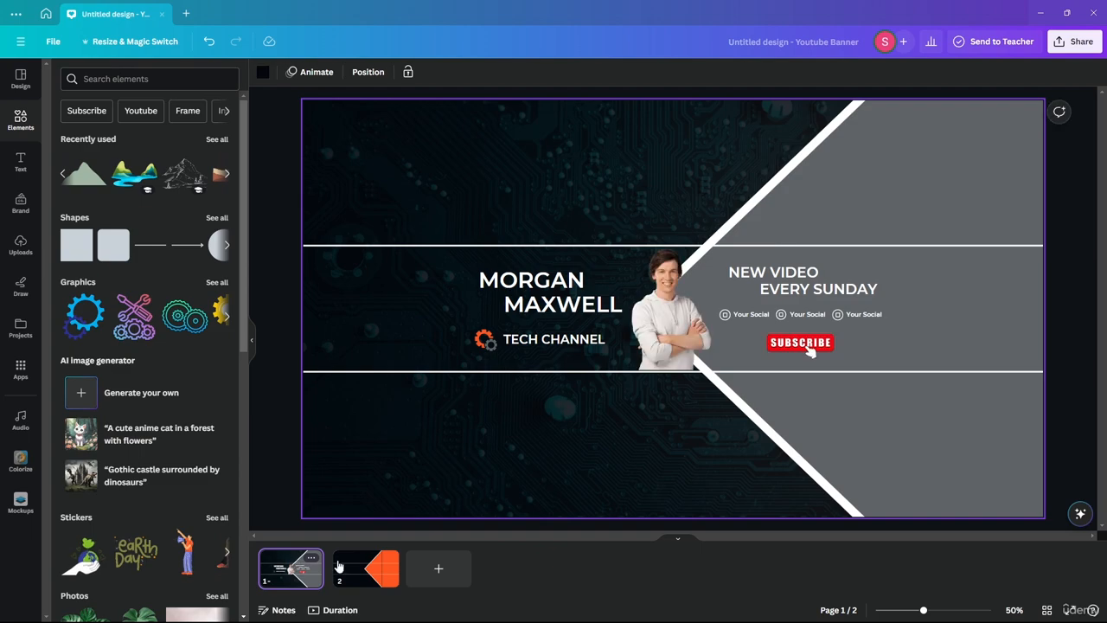
# Step: Zoom in on page 2 and align the upper diagonal line's end with the chevron tip
pyautogui.click(379, 568)
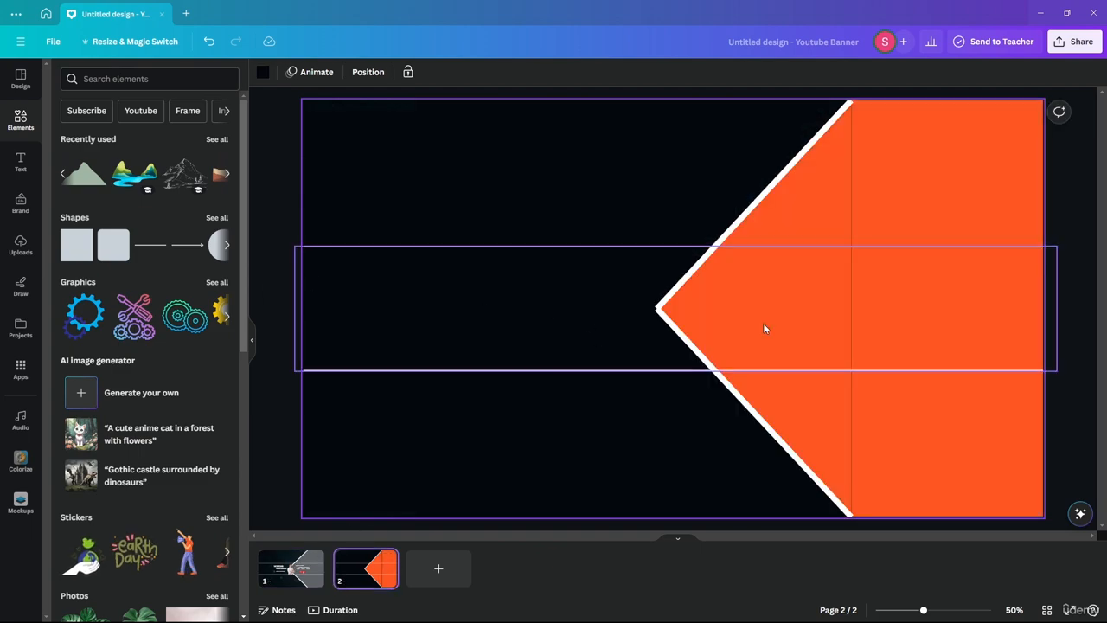
pyautogui.scroll(10, 668, 303)
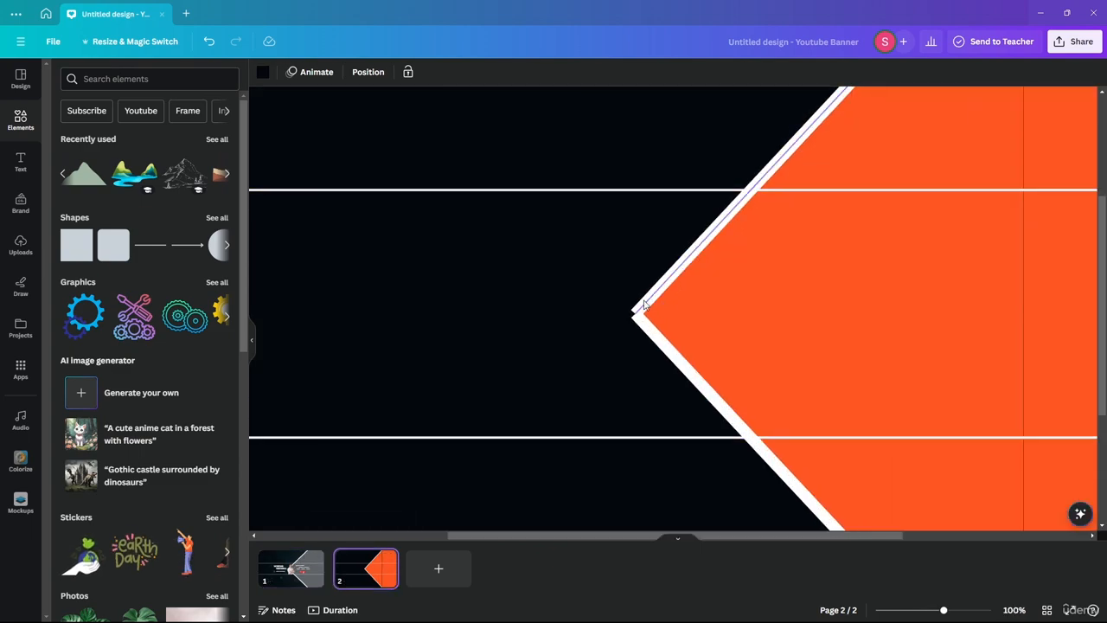
pyautogui.click(631, 371)
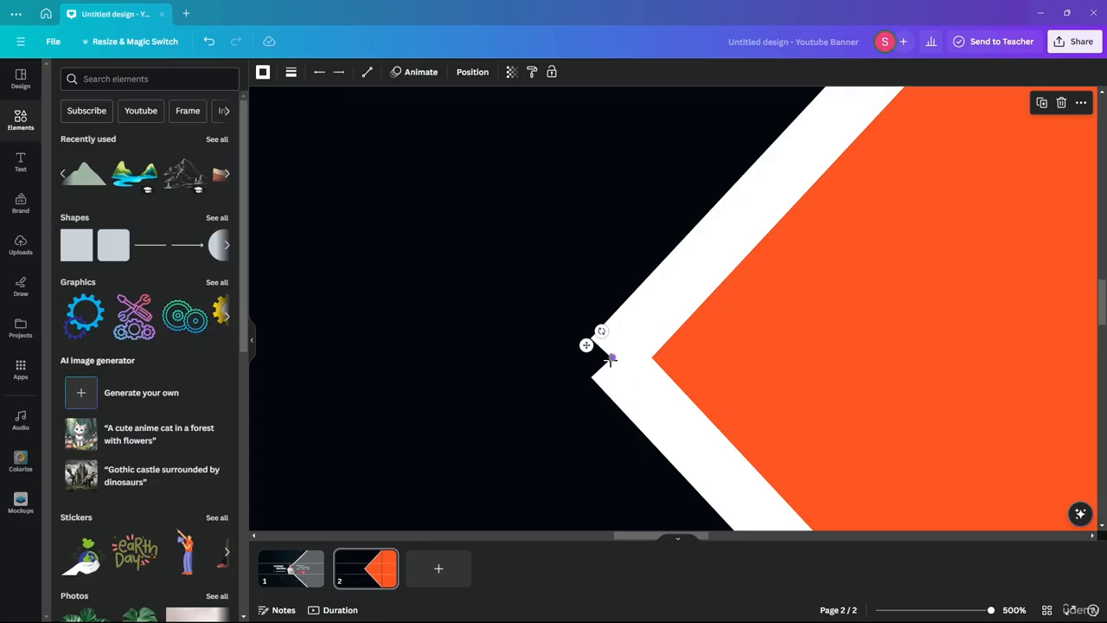
pyautogui.moveTo(610, 358); pyautogui.dragTo(588, 341)
pyautogui.scroll(-10, 709, 229)
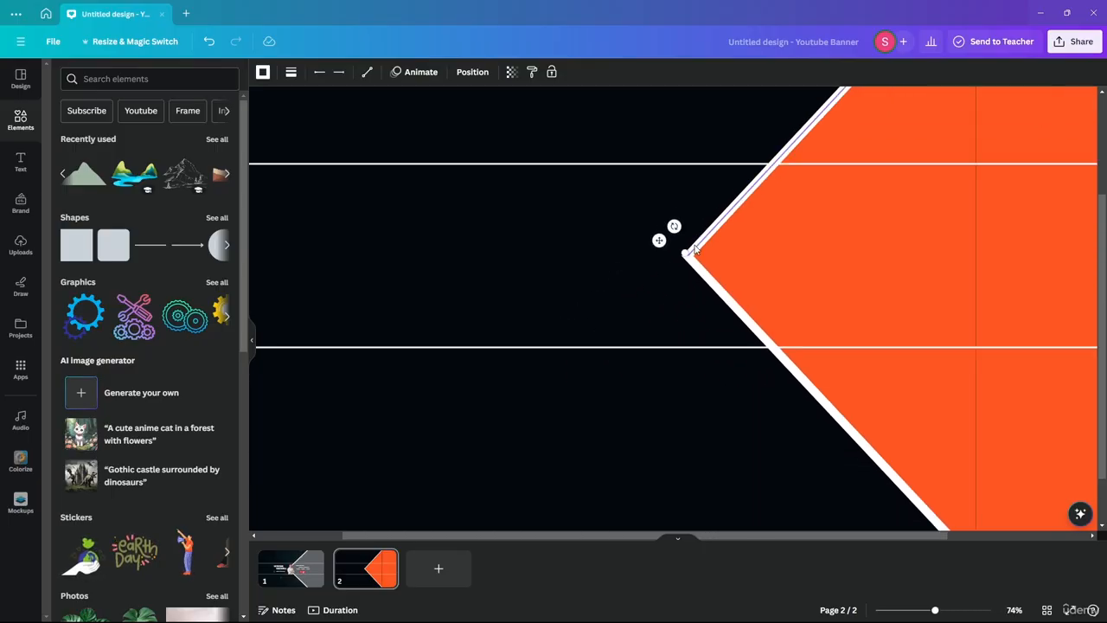
pyautogui.click(555, 297)
pyautogui.scroll(1, 613, 332)
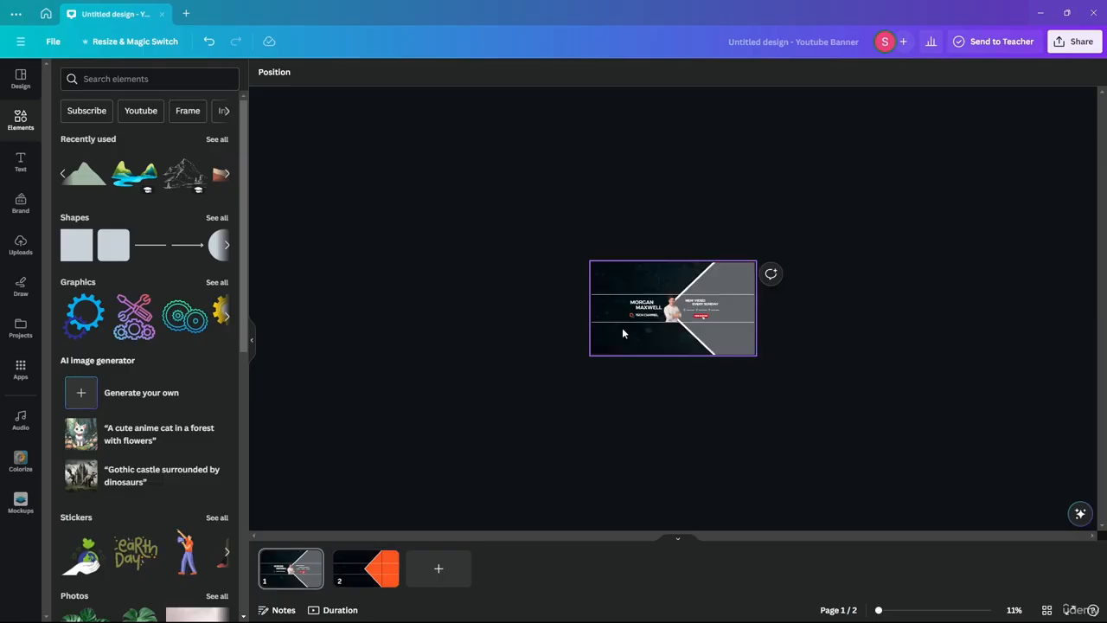
pyautogui.scroll(5, 801, 342)
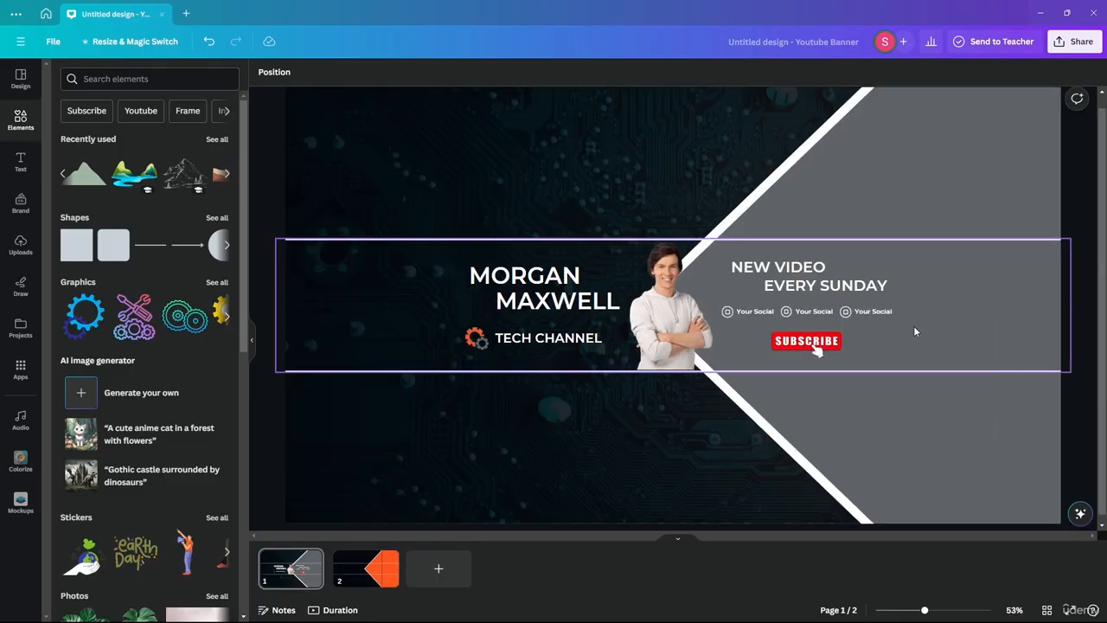
pyautogui.click(366, 568)
pyautogui.scroll(-2, 648, 227)
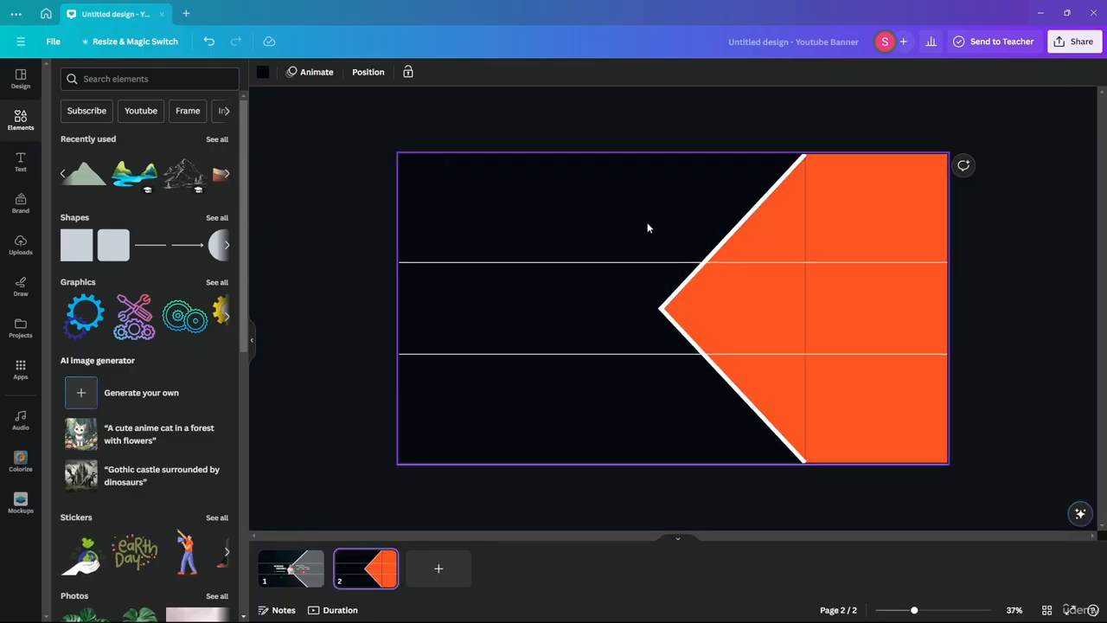
pyautogui.scroll(1, 648, 227)
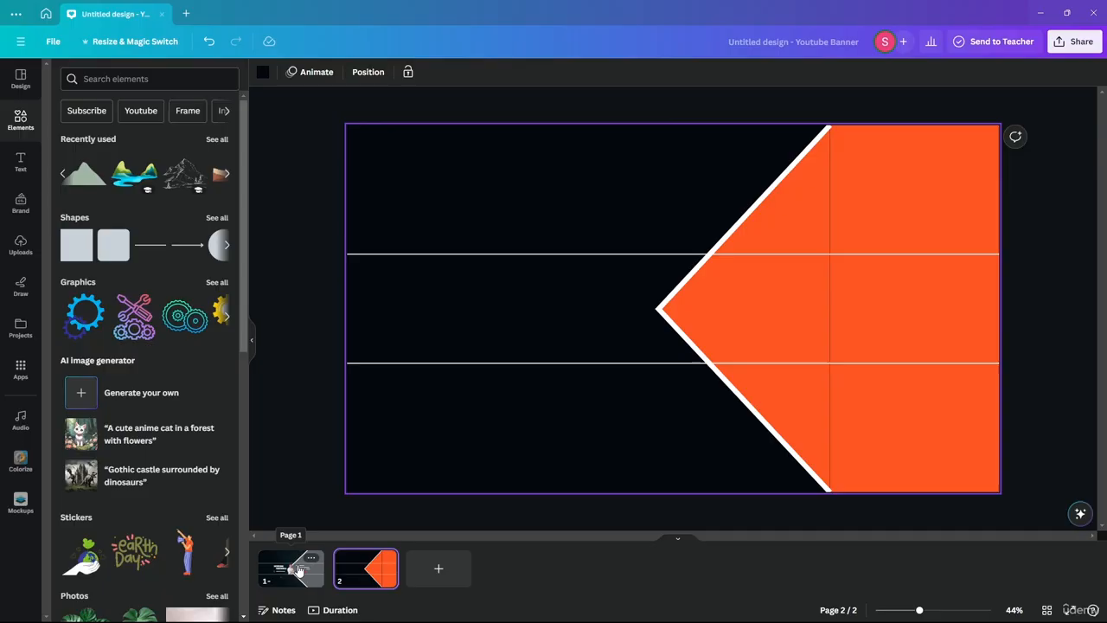
# Step: Move the lower white line's end onto the chevron's bottom corner
pyautogui.click(736, 309)
pyautogui.click(811, 203)
pyautogui.moveTo(828, 307); pyautogui.dragTo(830, 309)
pyautogui.click(905, 290)
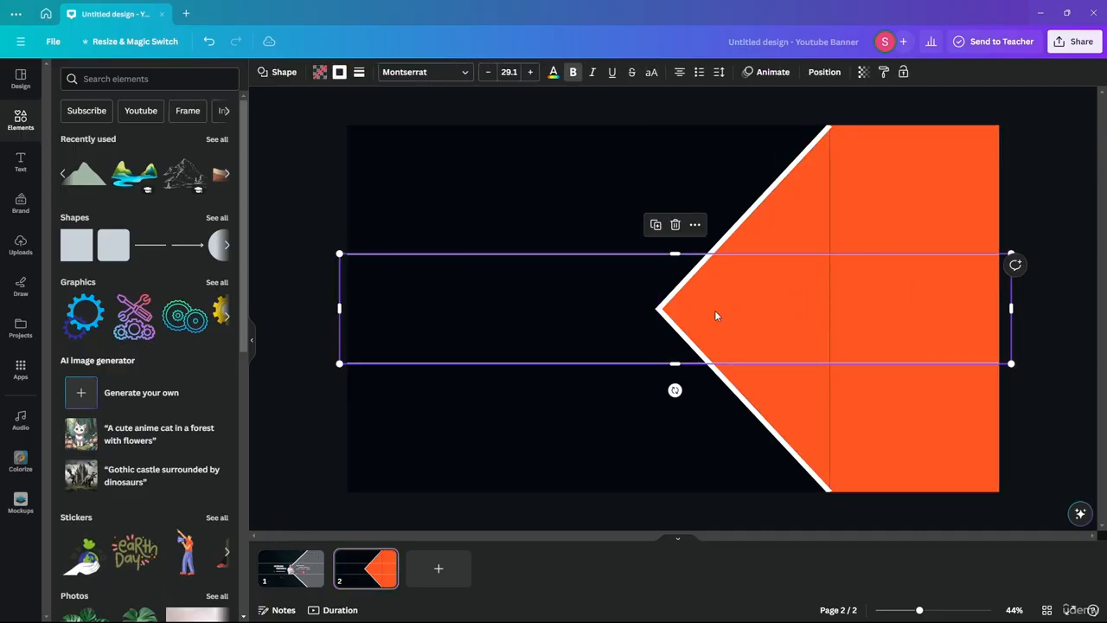
pyautogui.click(581, 103)
pyautogui.scroll(3, 968, 199)
pyautogui.scroll(-3, 968, 199)
pyautogui.click(743, 396)
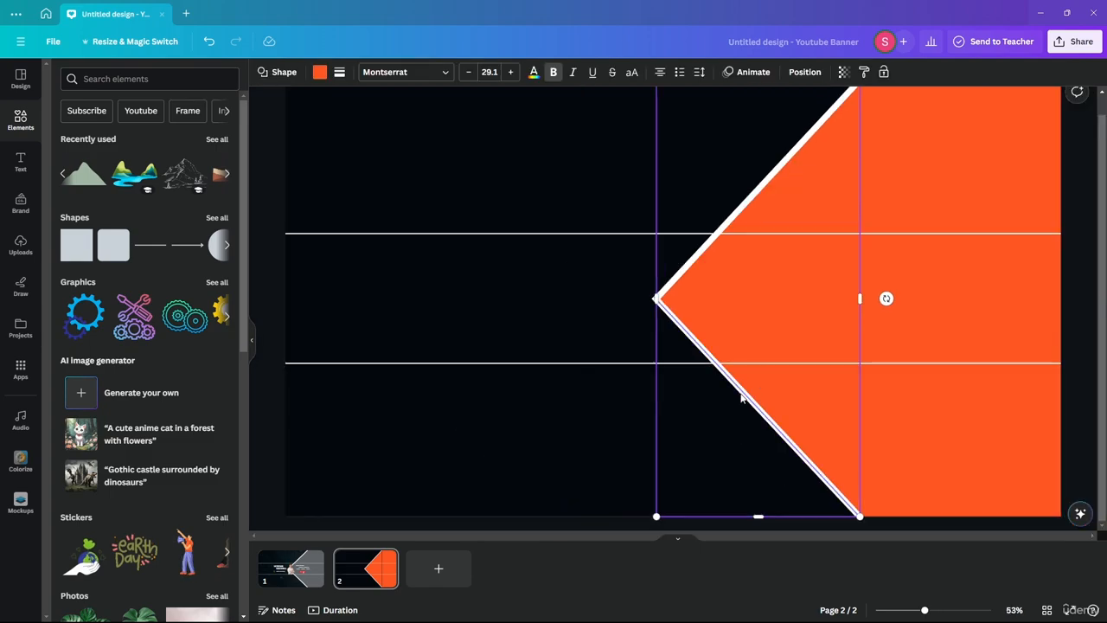
pyautogui.click(1051, 417)
pyautogui.click(823, 489)
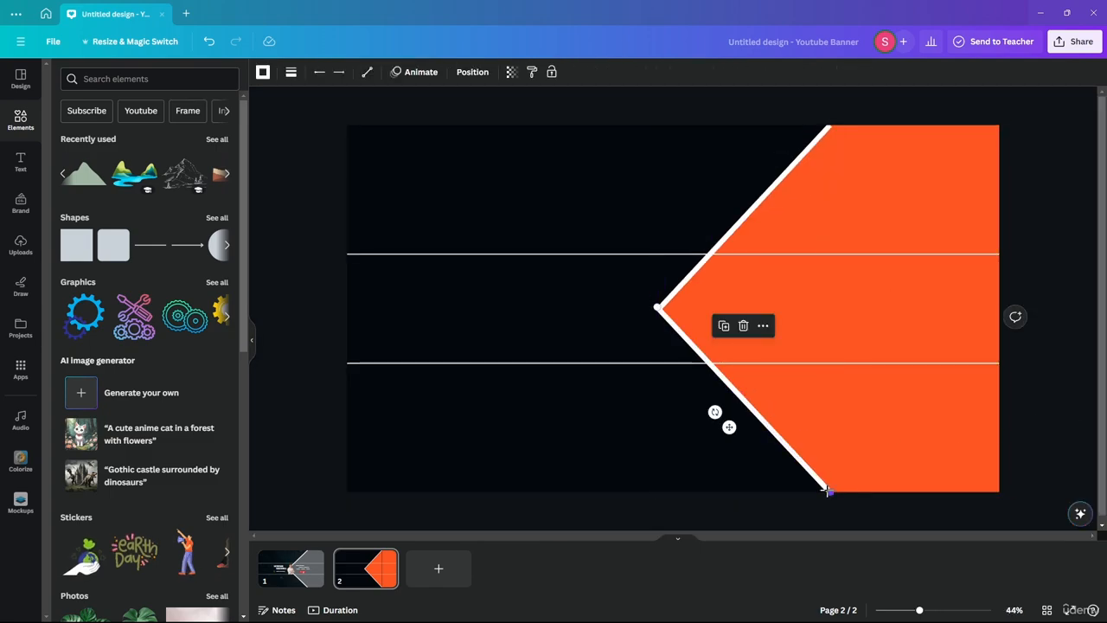
pyautogui.moveTo(828, 491); pyautogui.dragTo(844, 506)
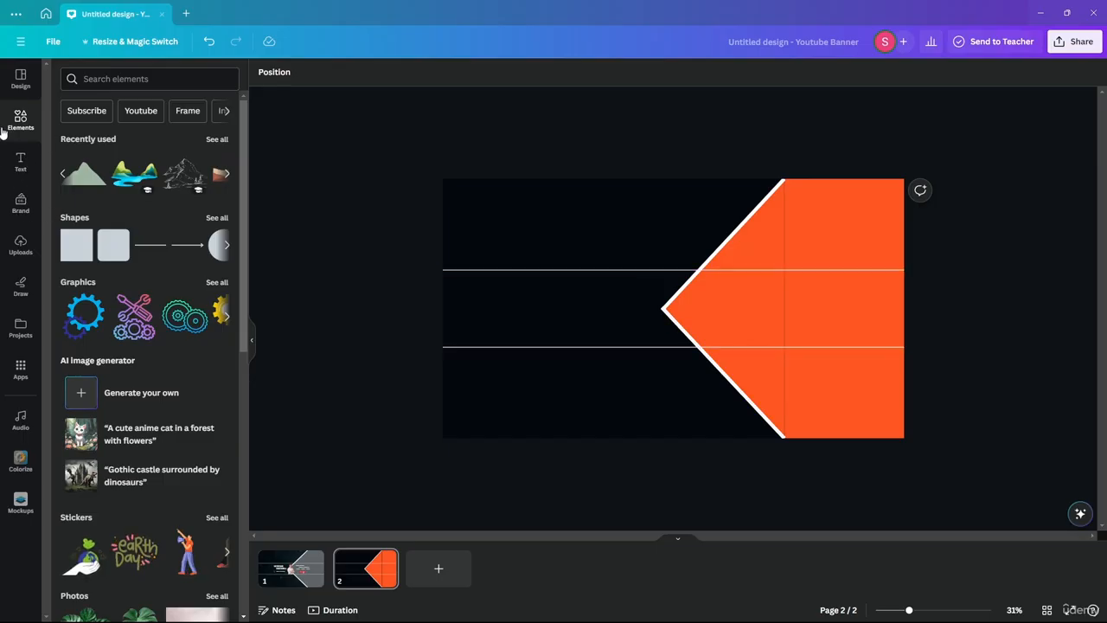
# Step: Place the uploaded woman's photo on page 2, nudged slightly right and down toward the centre
pyautogui.click(21, 243)
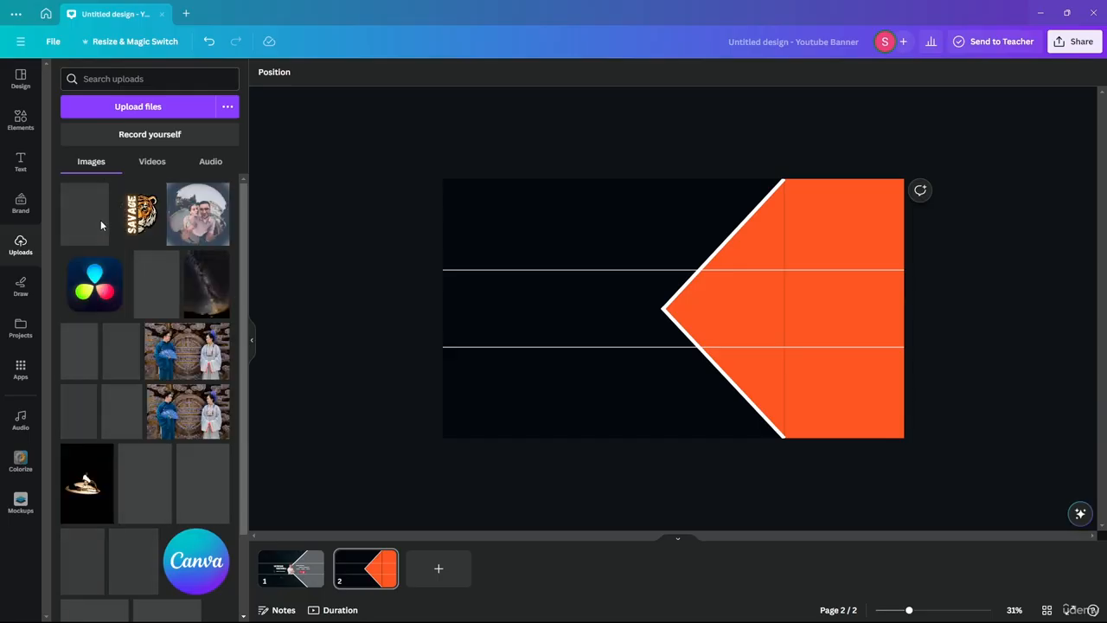
pyautogui.scroll(-2, 136, 218)
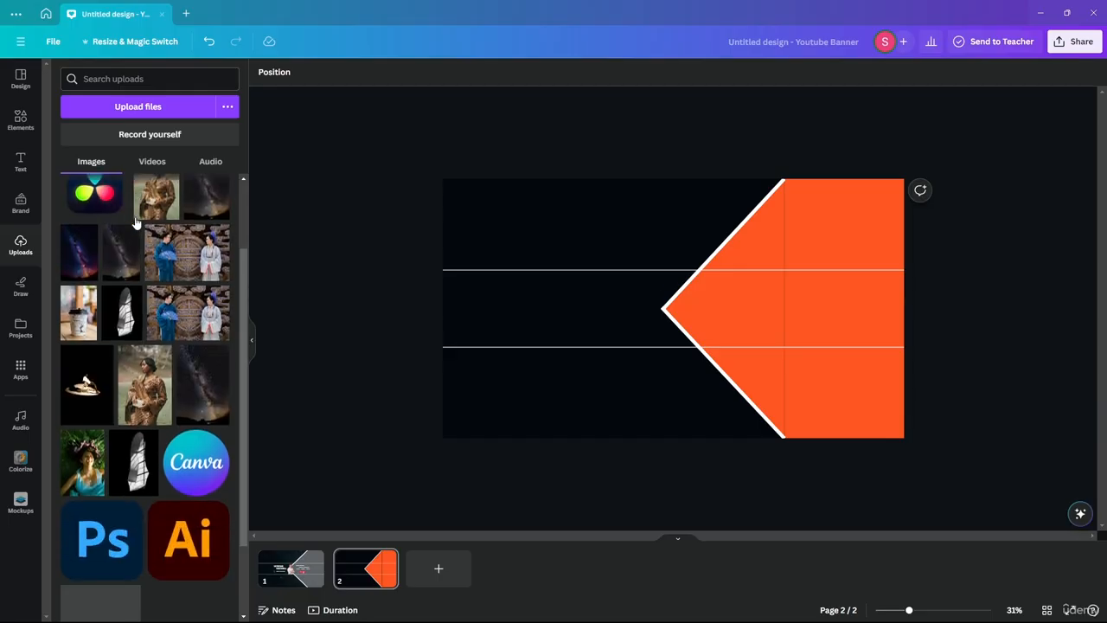
pyautogui.moveTo(152, 198); pyautogui.dragTo(585, 262)
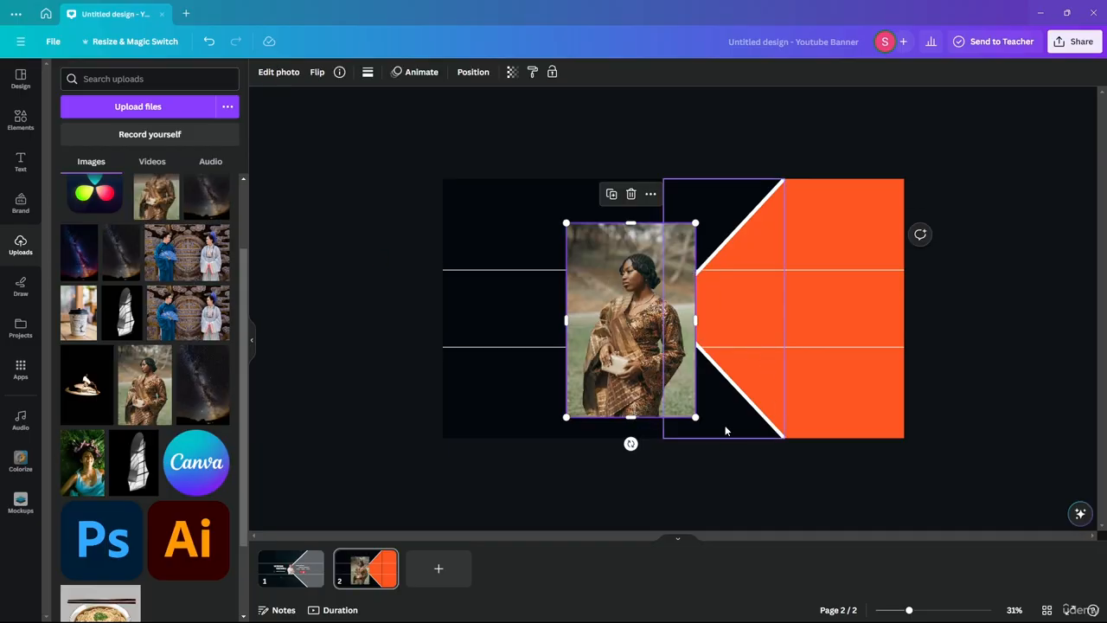
pyautogui.scroll(5, 668, 363)
pyautogui.scroll(-3, 661, 372)
pyautogui.moveTo(476, 126); pyautogui.dragTo(506, 131)
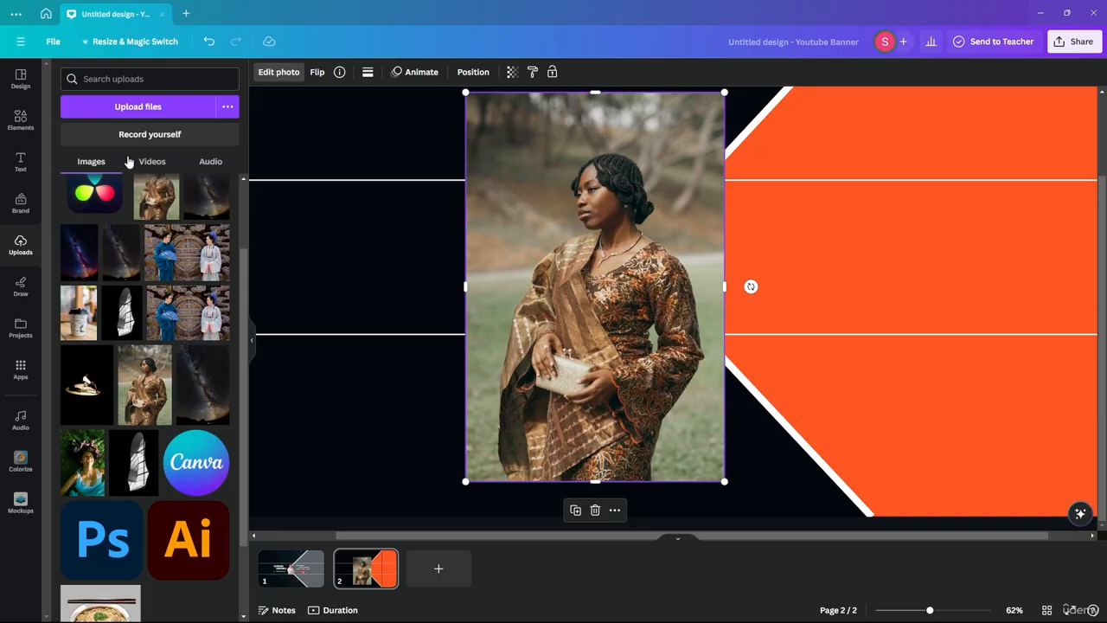
pyautogui.click(278, 72)
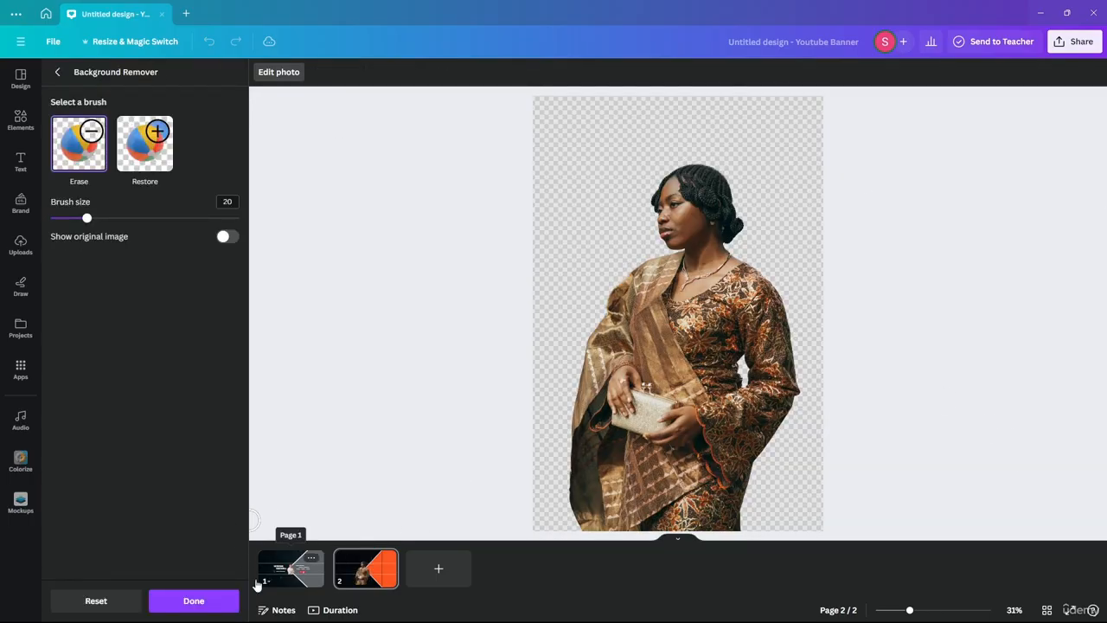
# Step: Finish the background removal and shrink the cut-out woman between the white lines at the orange point
pyautogui.click(214, 598)
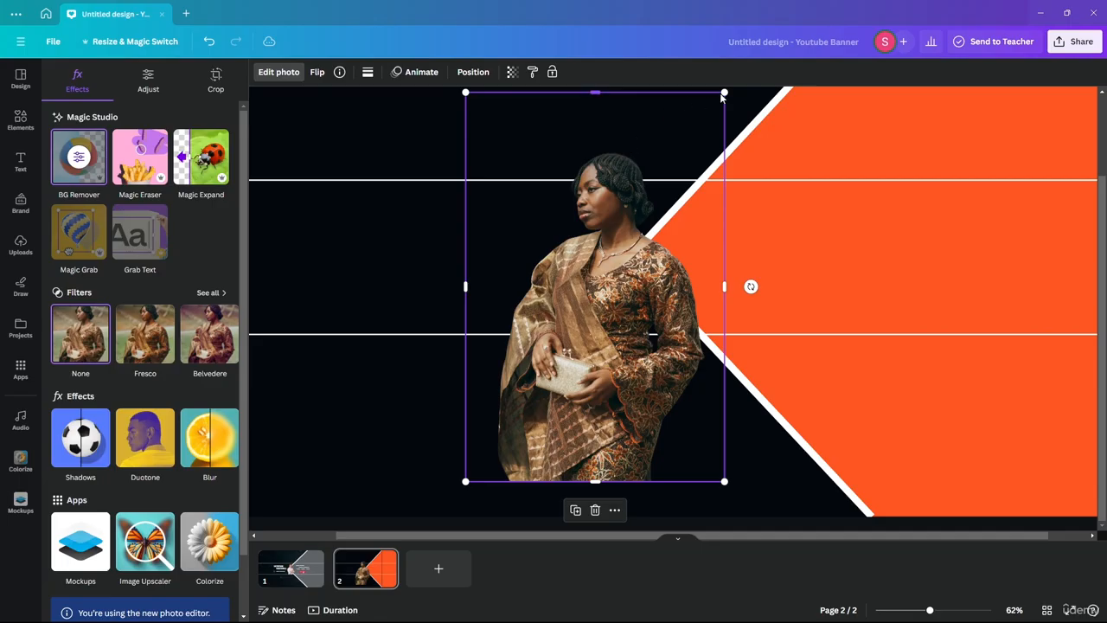
pyautogui.moveTo(725, 92); pyautogui.dragTo(621, 249)
pyautogui.moveTo(567, 341); pyautogui.dragTo(674, 194)
pyautogui.moveTo(729, 104); pyautogui.dragTo(695, 157)
pyautogui.moveTo(651, 271); pyautogui.dragTo(662, 271)
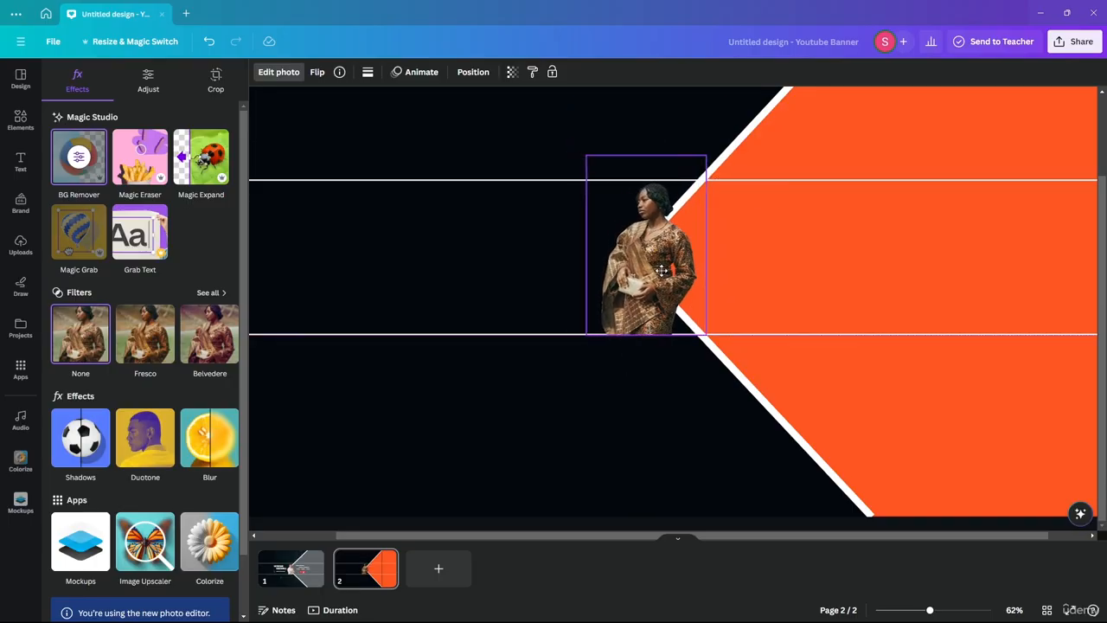
pyautogui.scroll(10, 655, 346)
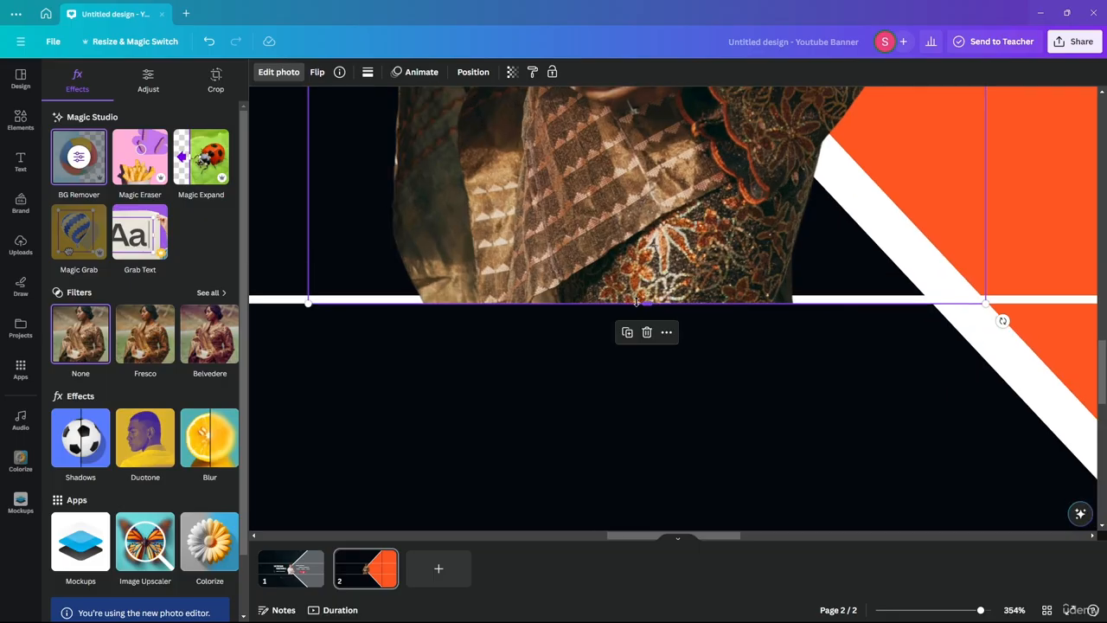
pyautogui.moveTo(637, 302); pyautogui.dragTo(645, 293)
pyautogui.scroll(-5, 644, 293)
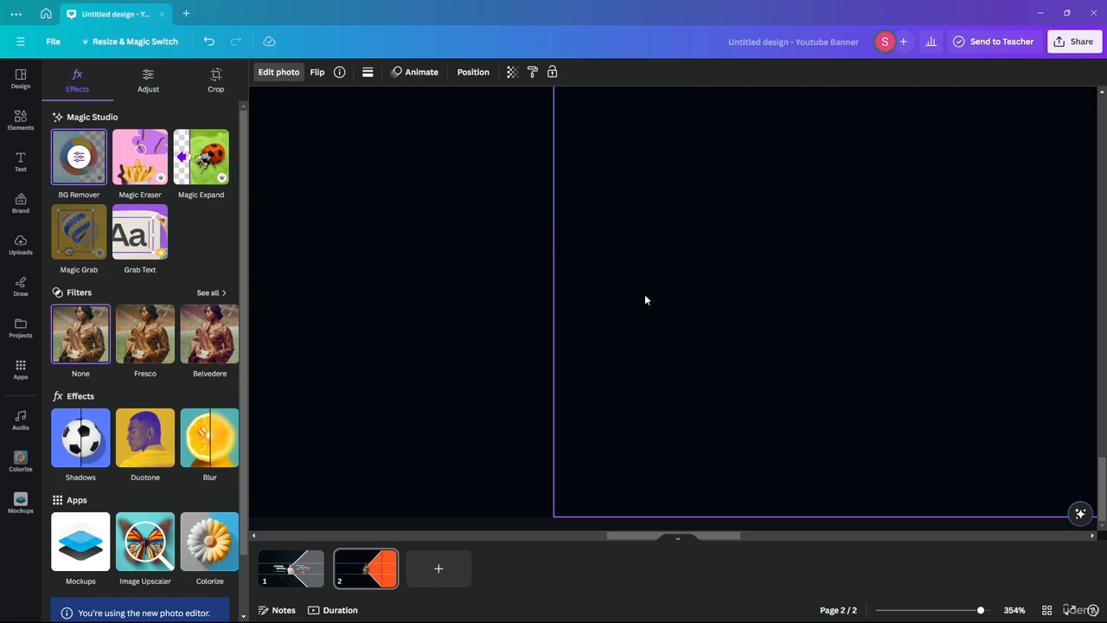
# Step: Compare the page 2 layout against page 1's banner
pyautogui.scroll(-10, 644, 299)
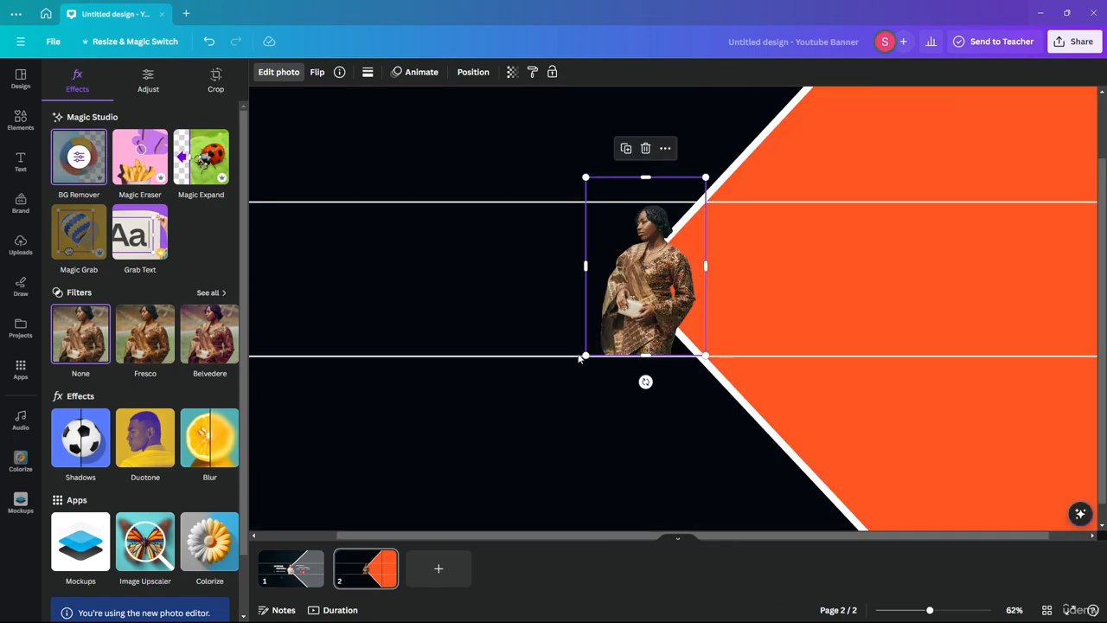
pyautogui.click(288, 563)
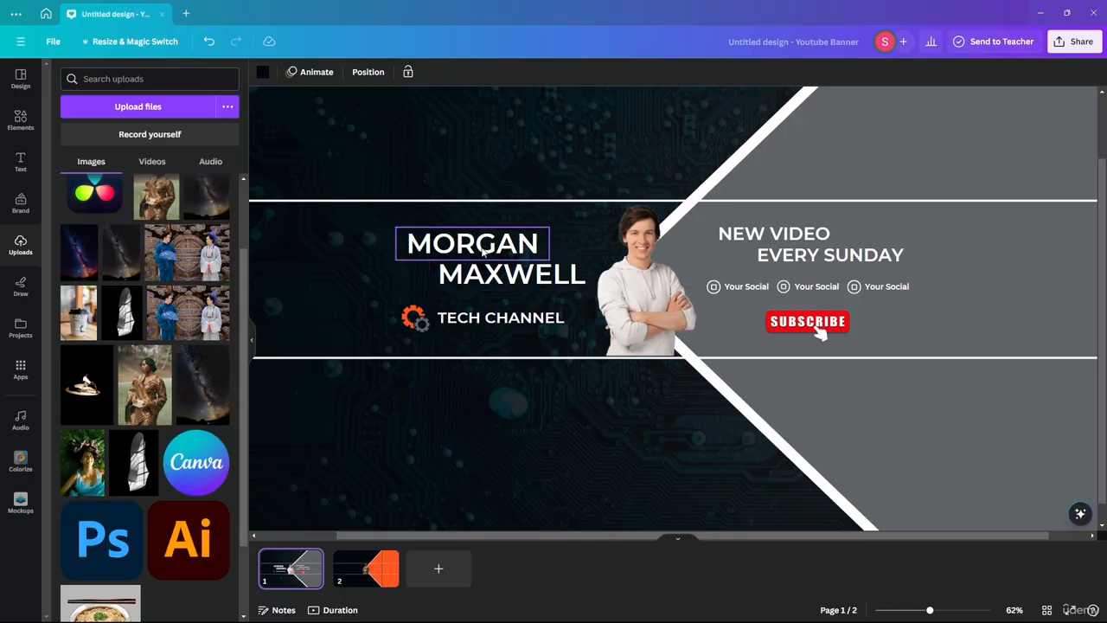
pyautogui.click(356, 562)
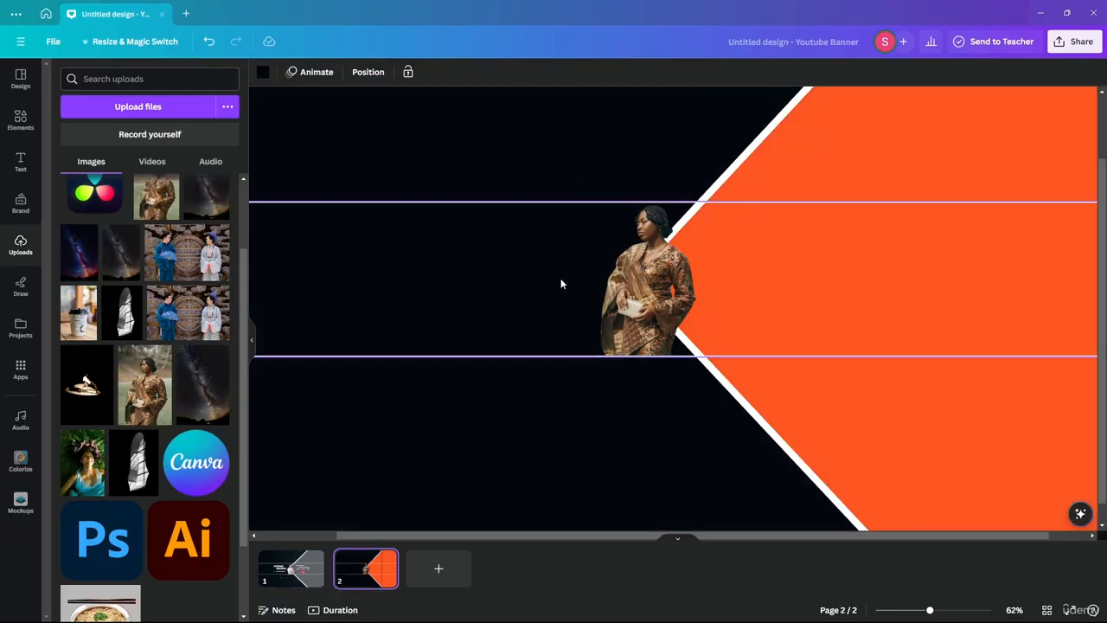
pyautogui.click(291, 563)
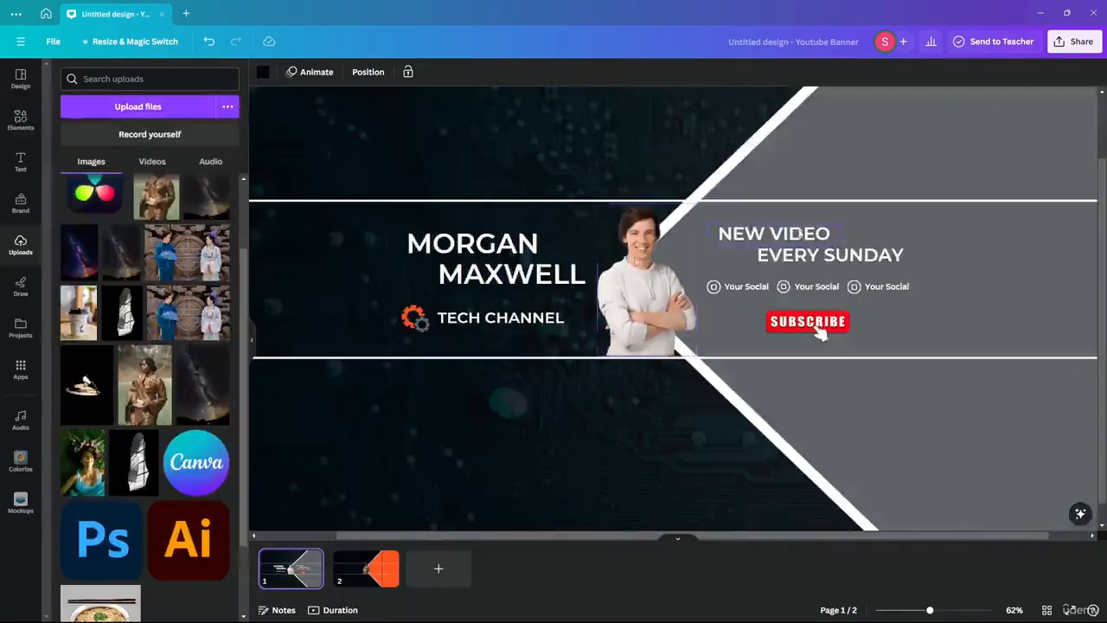
pyautogui.click(372, 562)
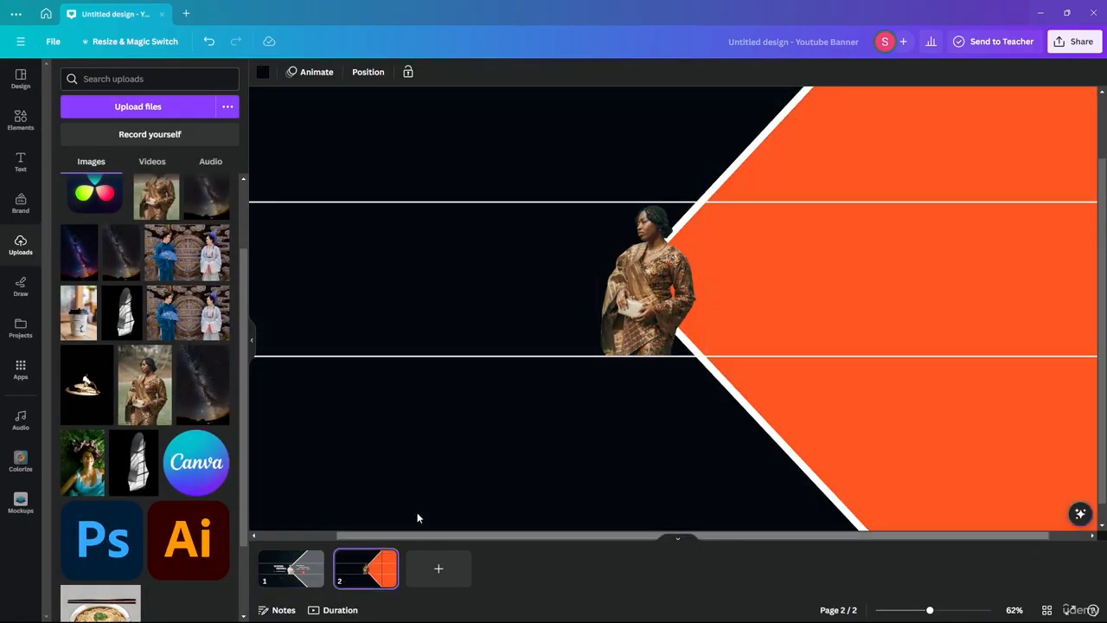
pyautogui.click(11, 162)
# Step: Add a white subheading reading 'Jeda' on the dark area left of the woman
pyautogui.click(139, 231)
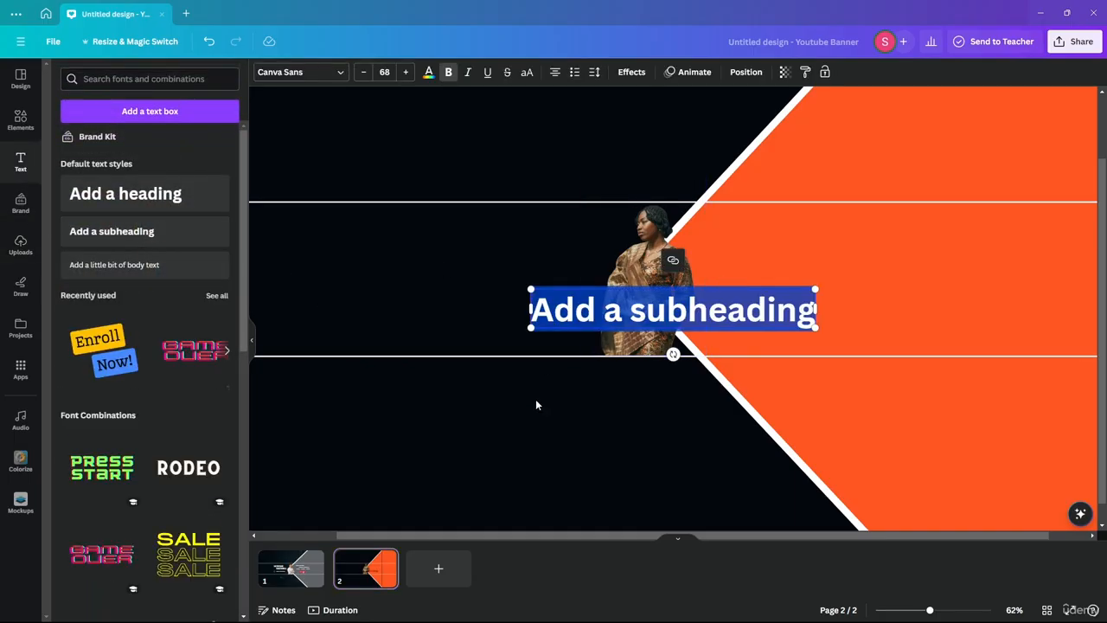
pyautogui.moveTo(668, 308); pyautogui.dragTo(465, 265)
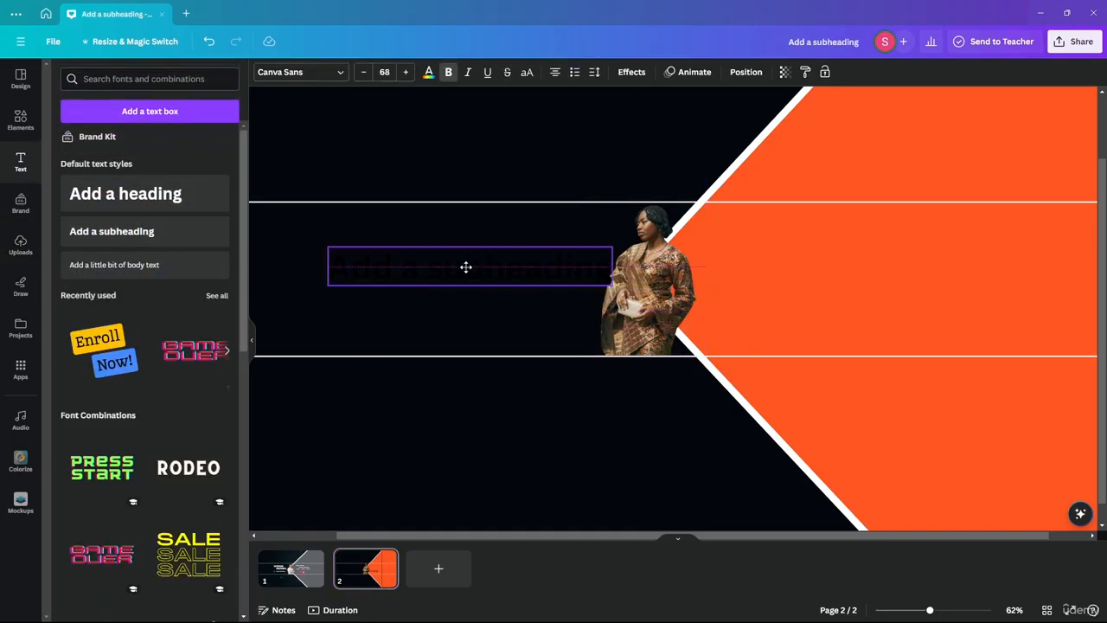
pyautogui.click(429, 72)
pyautogui.click(216, 141)
pyautogui.click(309, 248)
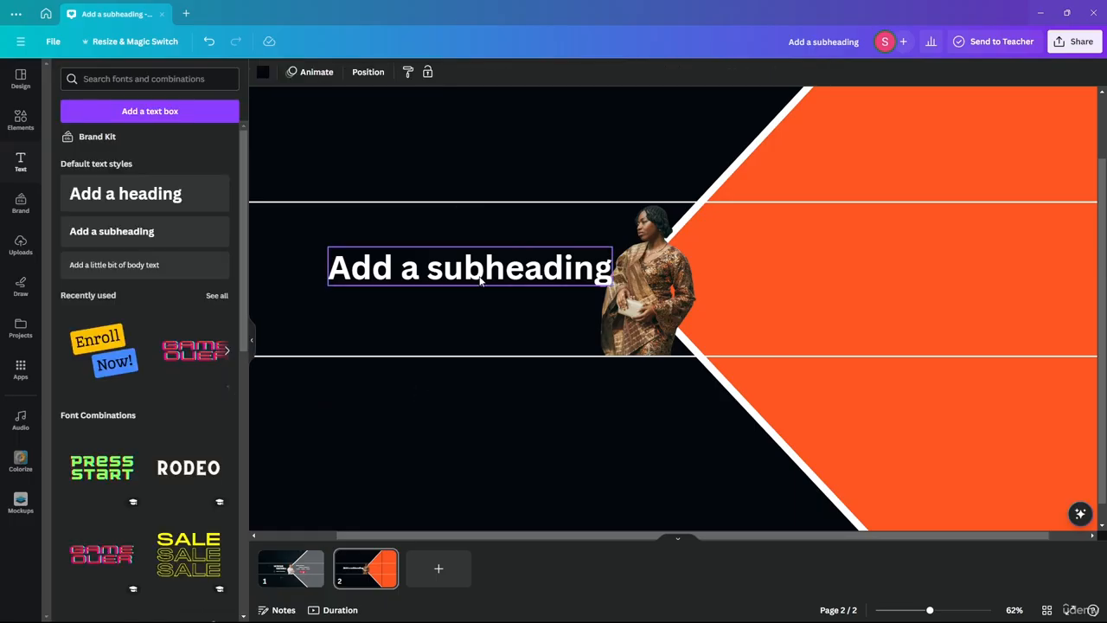
pyautogui.moveTo(481, 279); pyautogui.dragTo(440, 258)
pyautogui.doubleClick(440, 259)
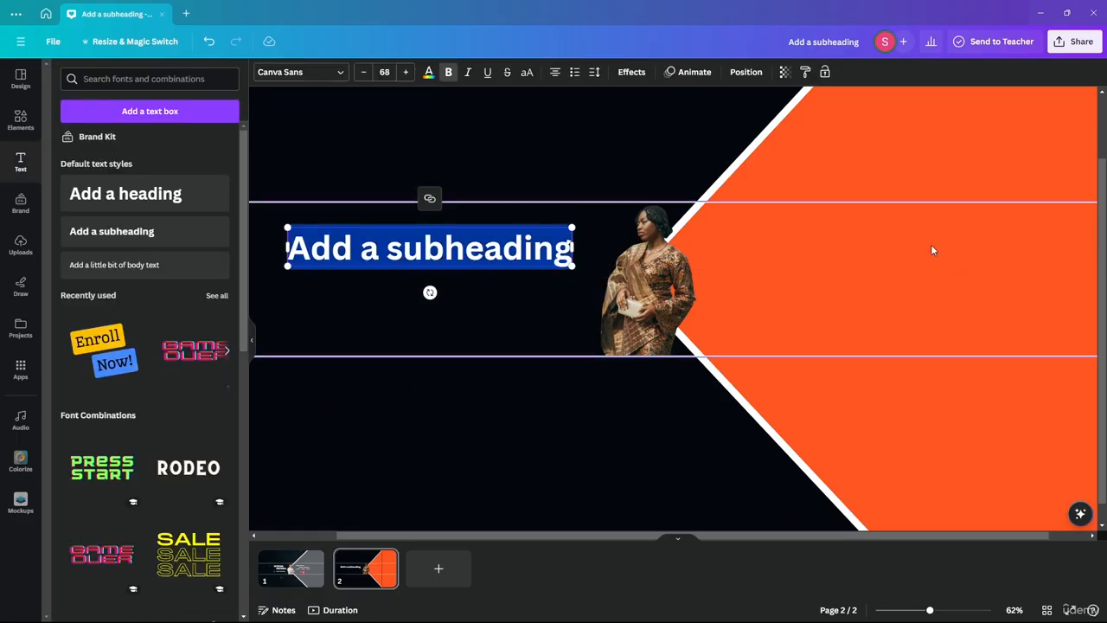
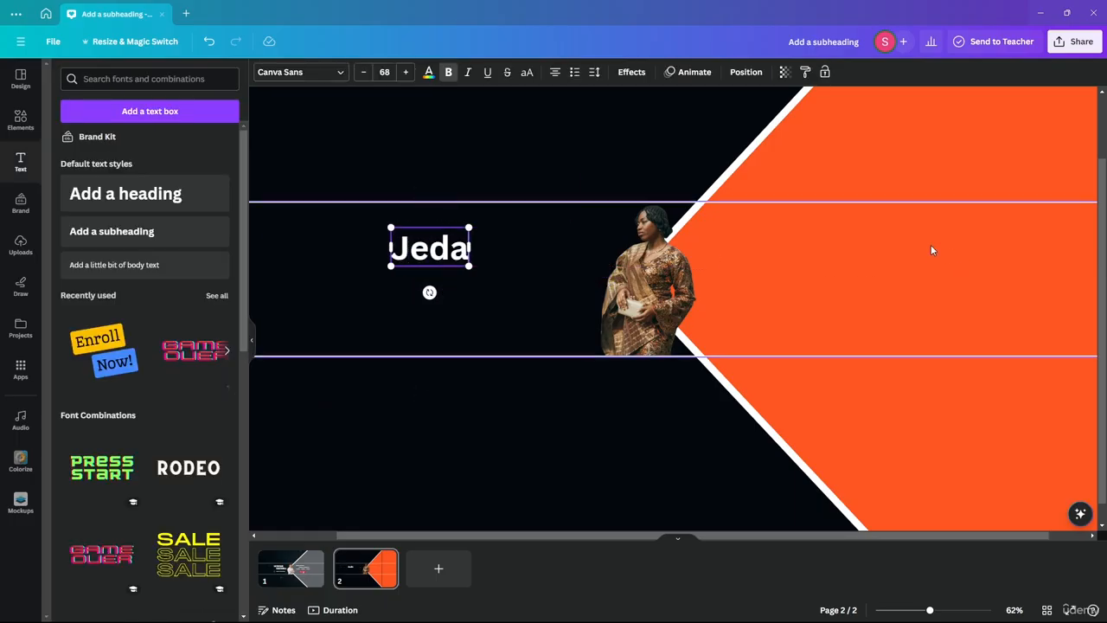
pyautogui.click(545, 421)
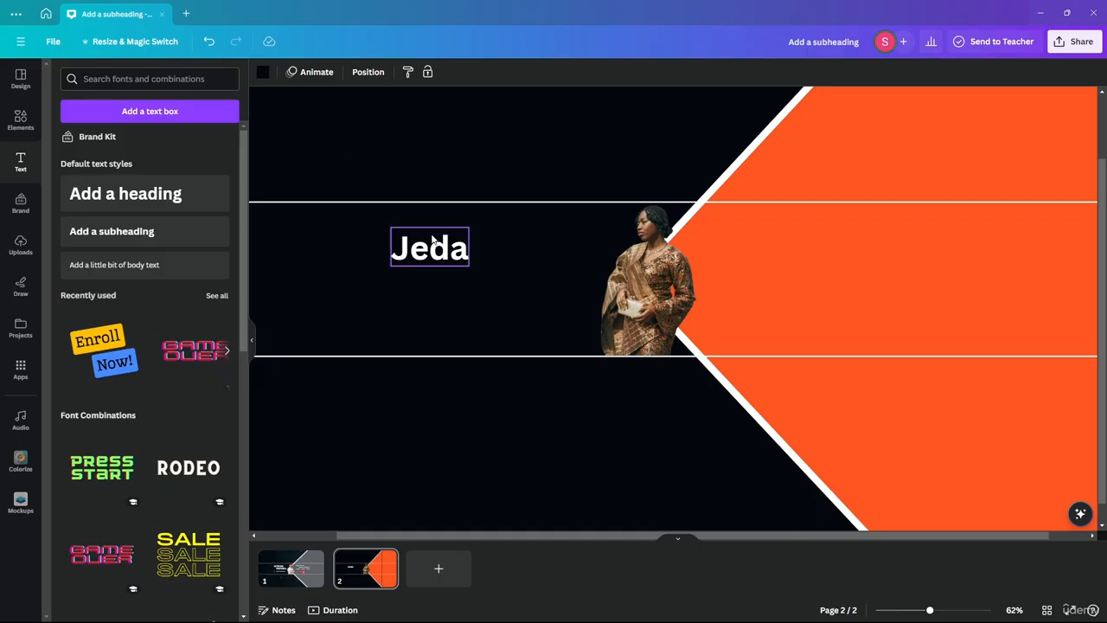
pyautogui.moveTo(433, 240); pyautogui.dragTo(427, 224)
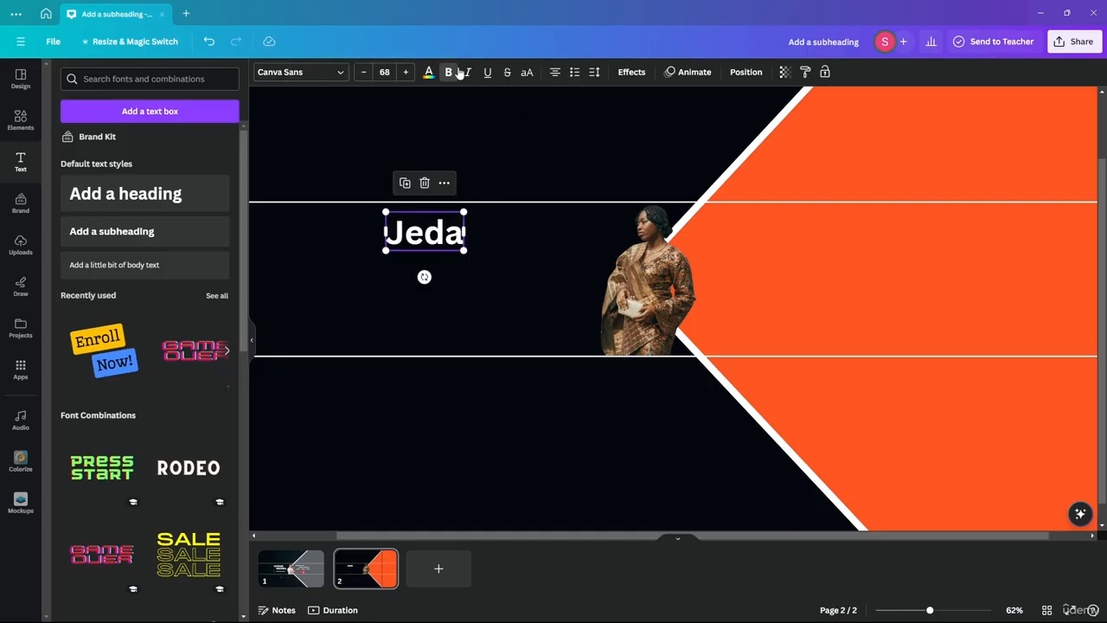
pyautogui.click(508, 128)
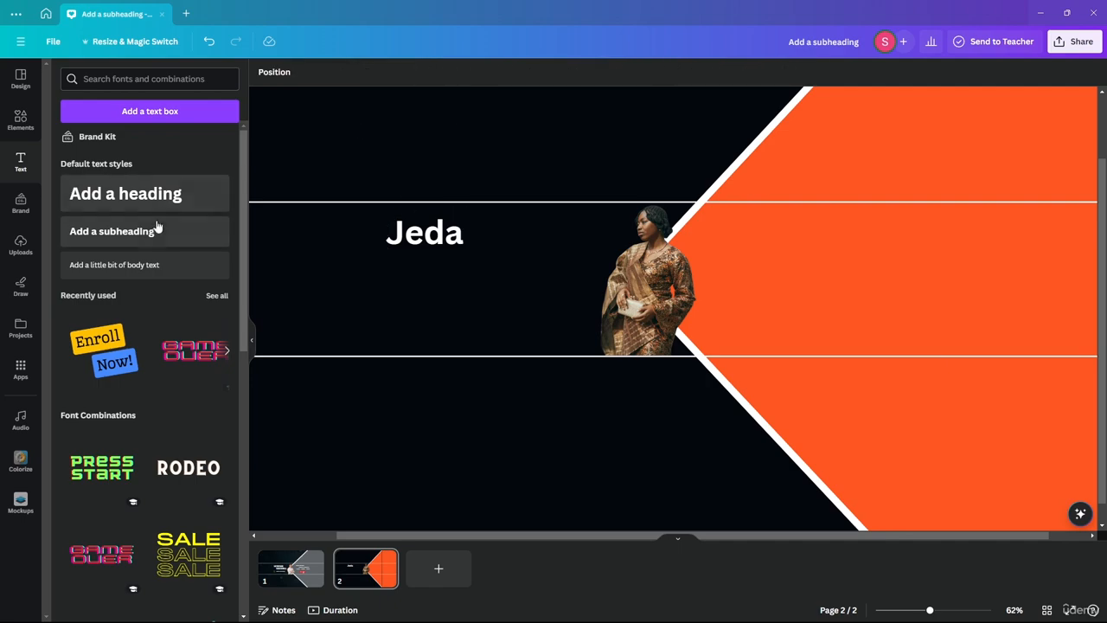
pyautogui.click(159, 230)
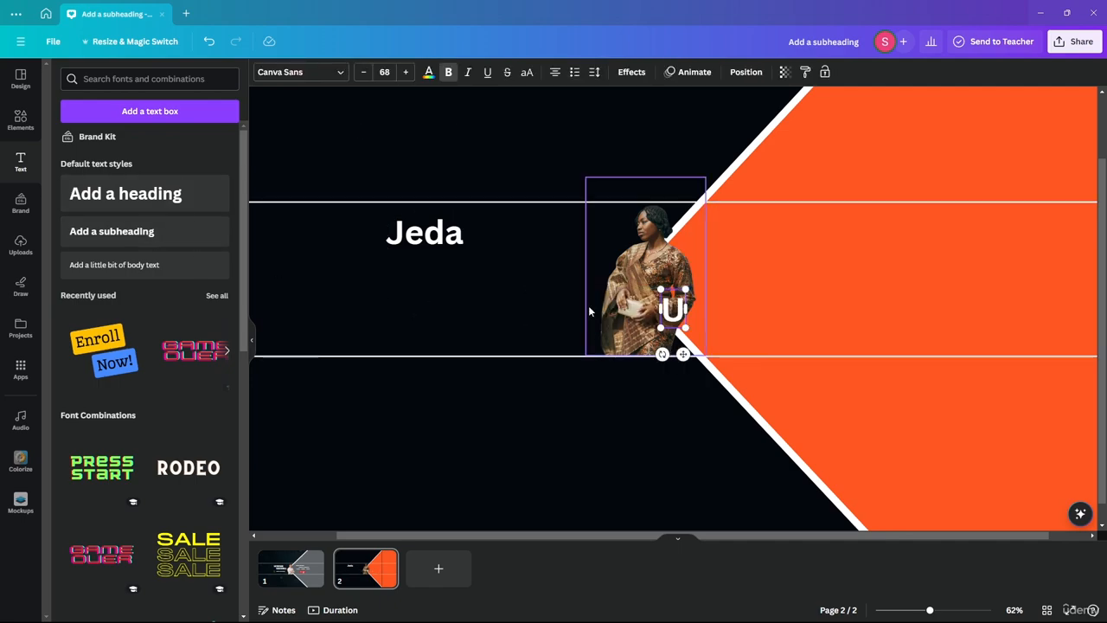
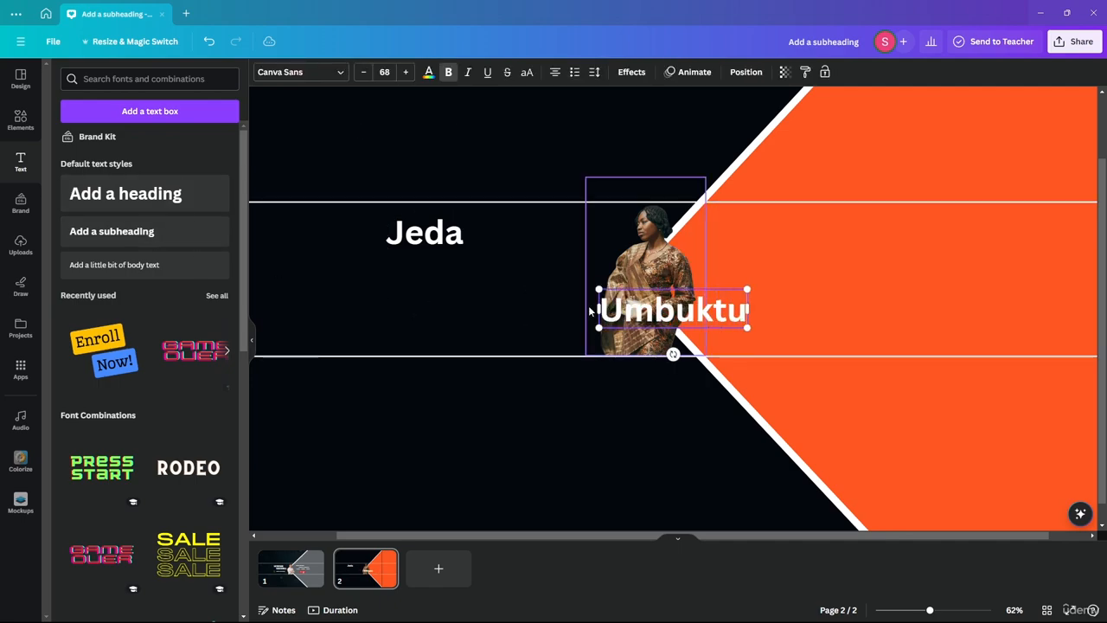
pyautogui.moveTo(678, 306); pyautogui.dragTo(503, 288)
pyautogui.moveTo(435, 234); pyautogui.dragTo(435, 262)
pyautogui.keyDown('shift'); pyautogui.click(481, 298); pyautogui.keyUp('shift')
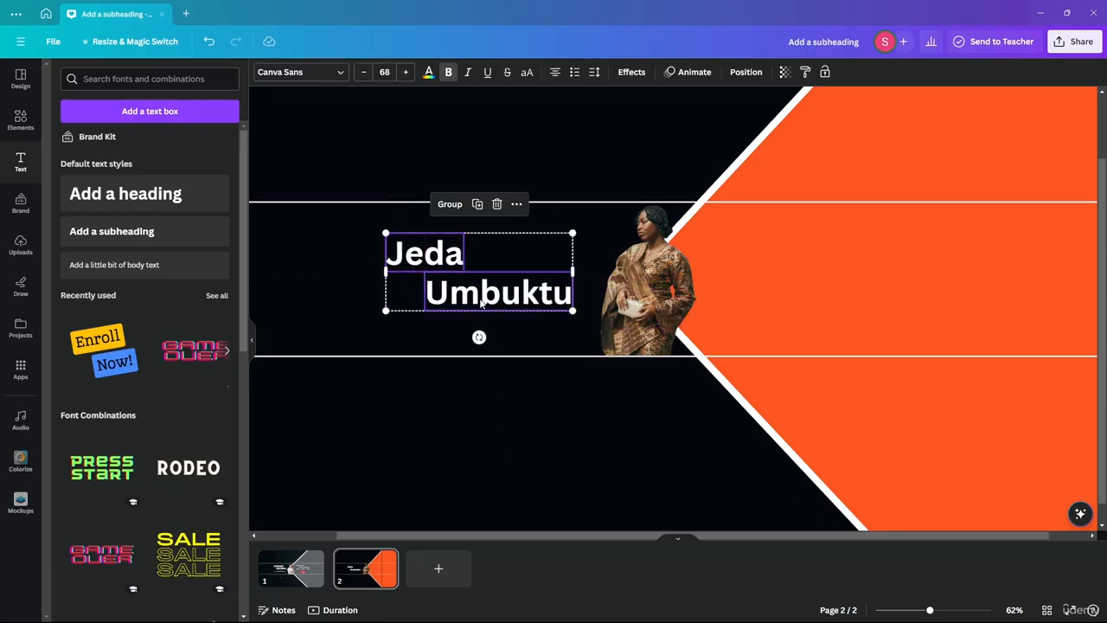
pyautogui.moveTo(482, 299); pyautogui.dragTo(478, 275)
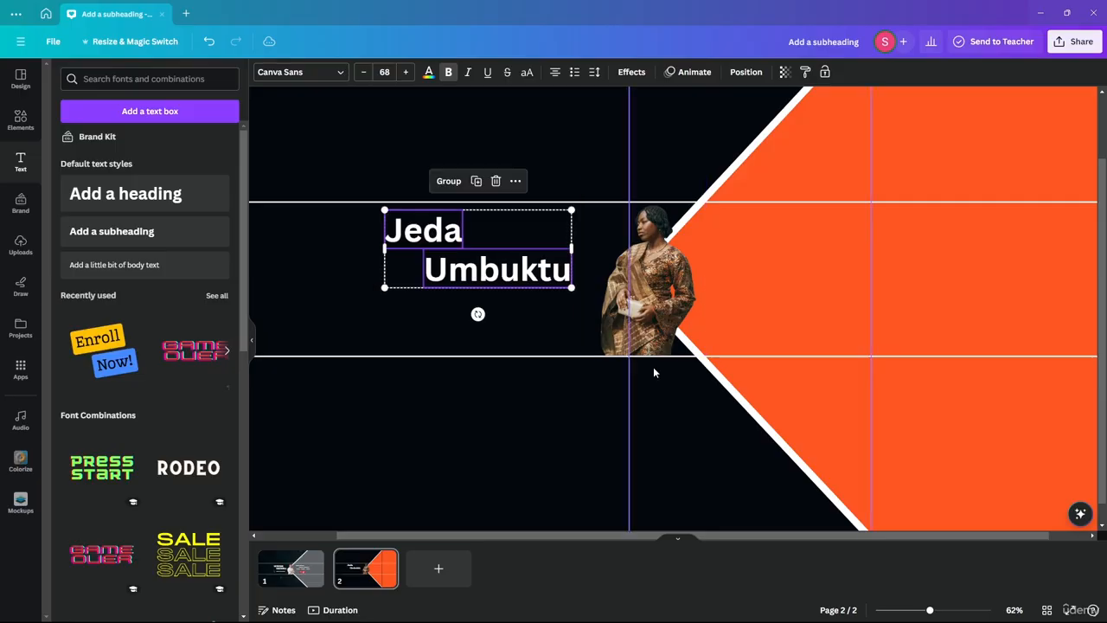
# Step: Compare the staggered name with page 1's title layout
pyautogui.click(524, 133)
pyautogui.scroll(-3, 549, 140)
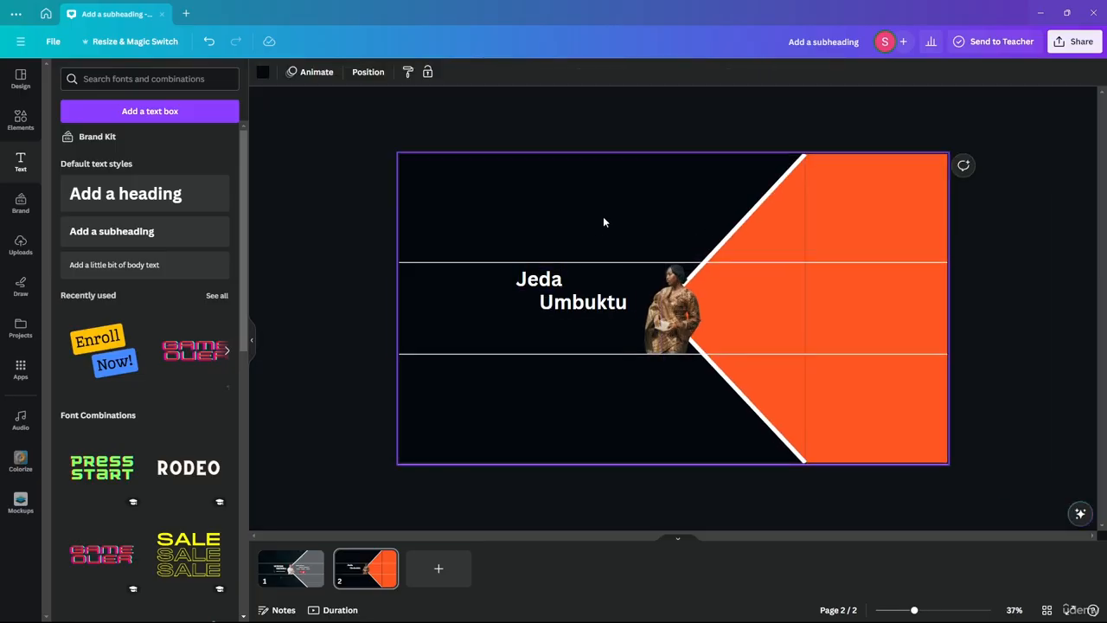
pyautogui.scroll(4, 841, 272)
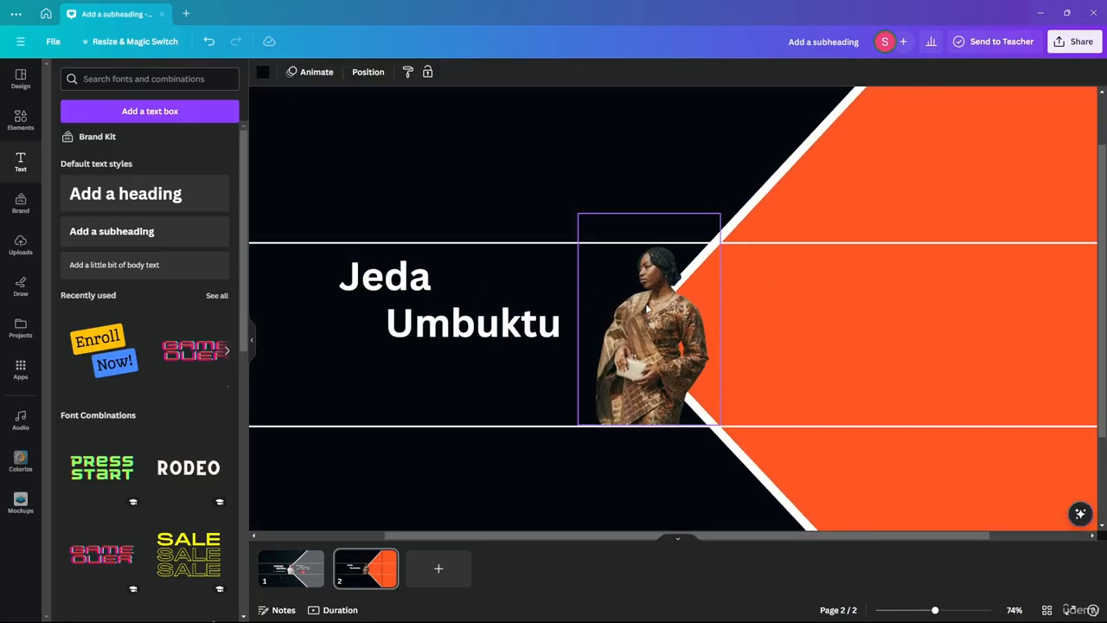
pyautogui.click(300, 572)
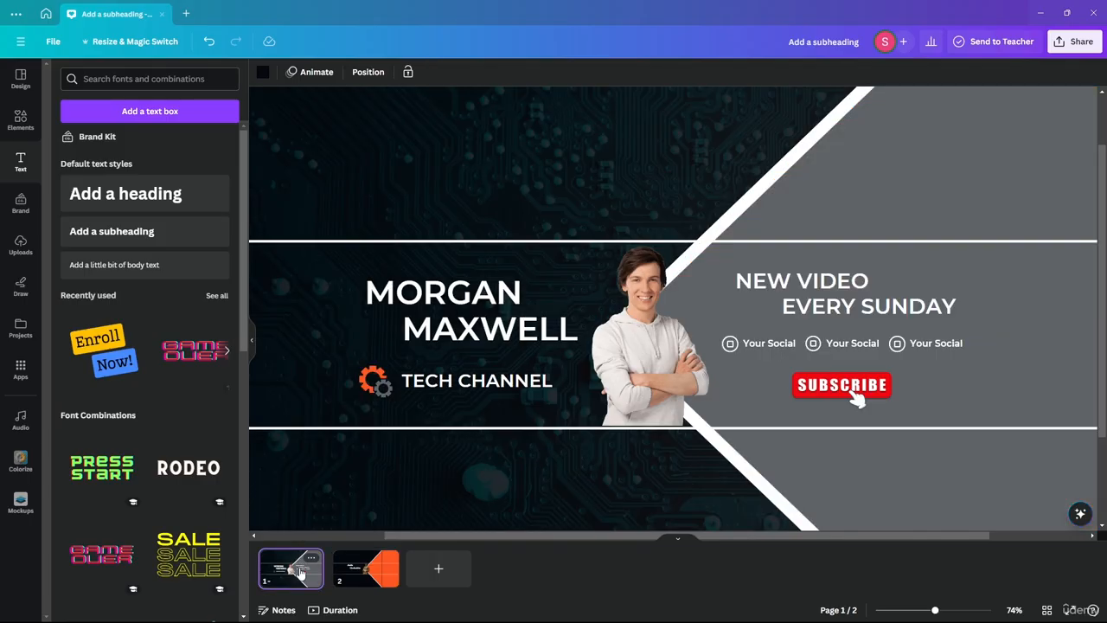
pyautogui.click(366, 575)
pyautogui.scroll(-3, 504, 345)
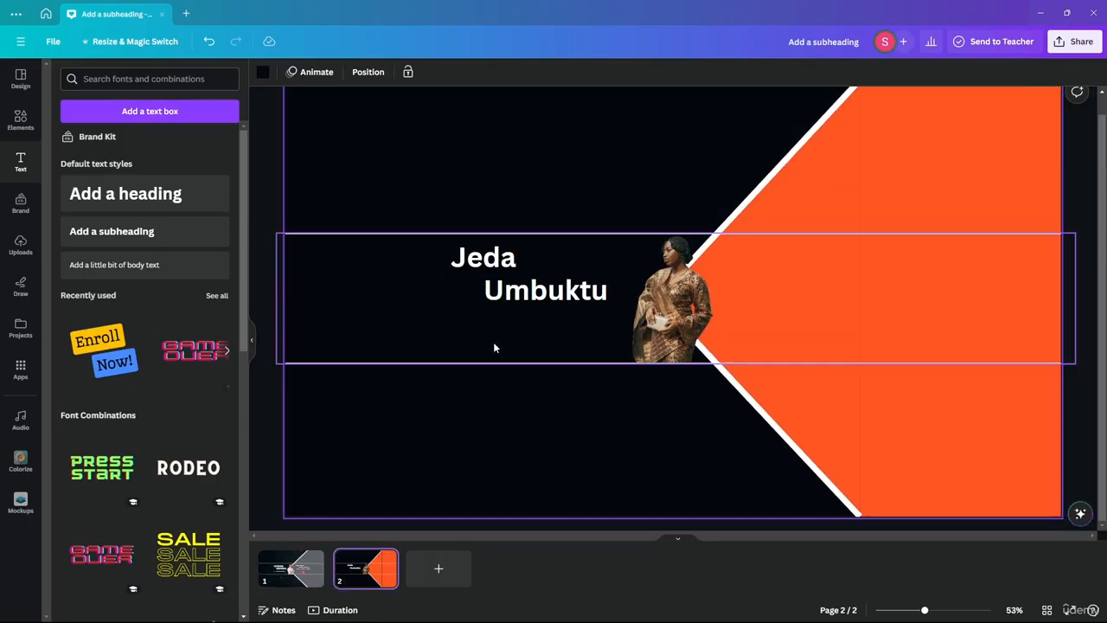
pyautogui.scroll(2, 560, 345)
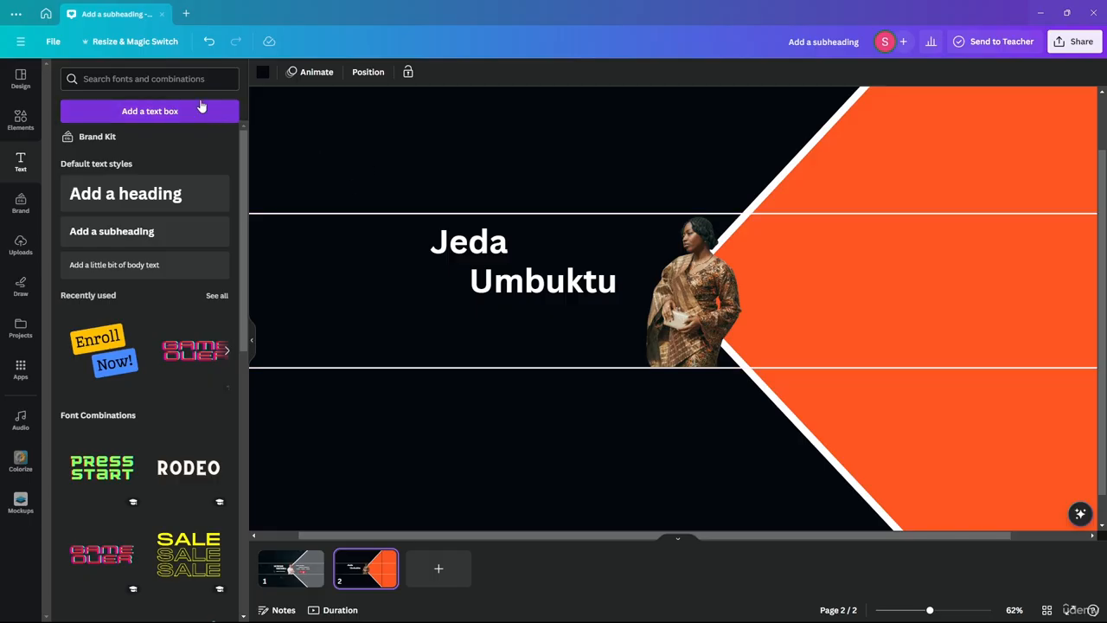
pyautogui.click(20, 119)
pyautogui.click(107, 86)
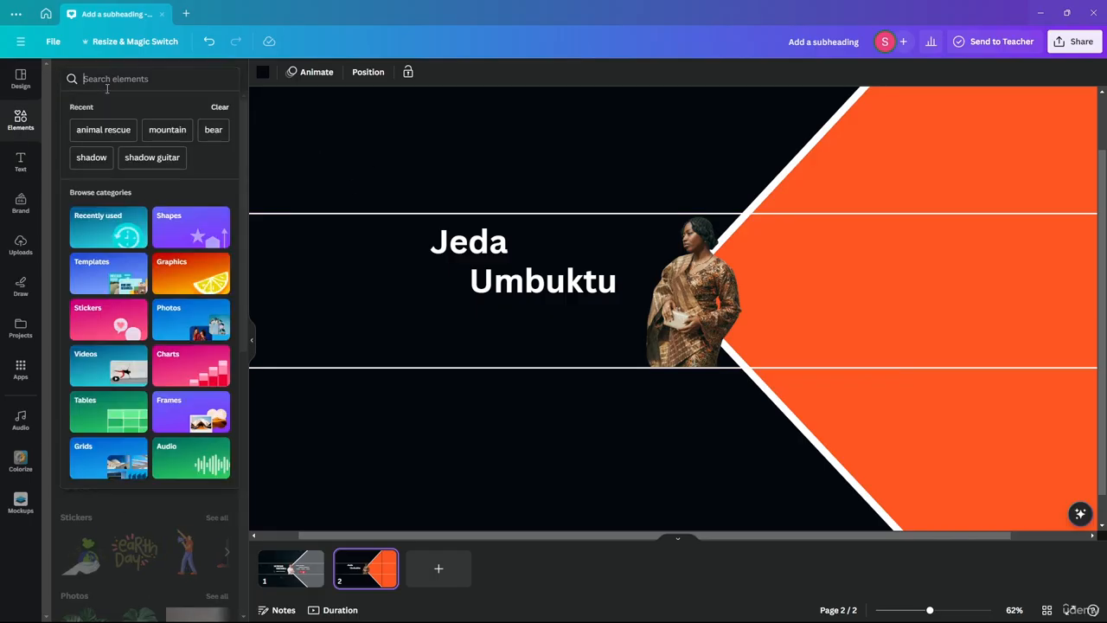
pyautogui.write('vlo')
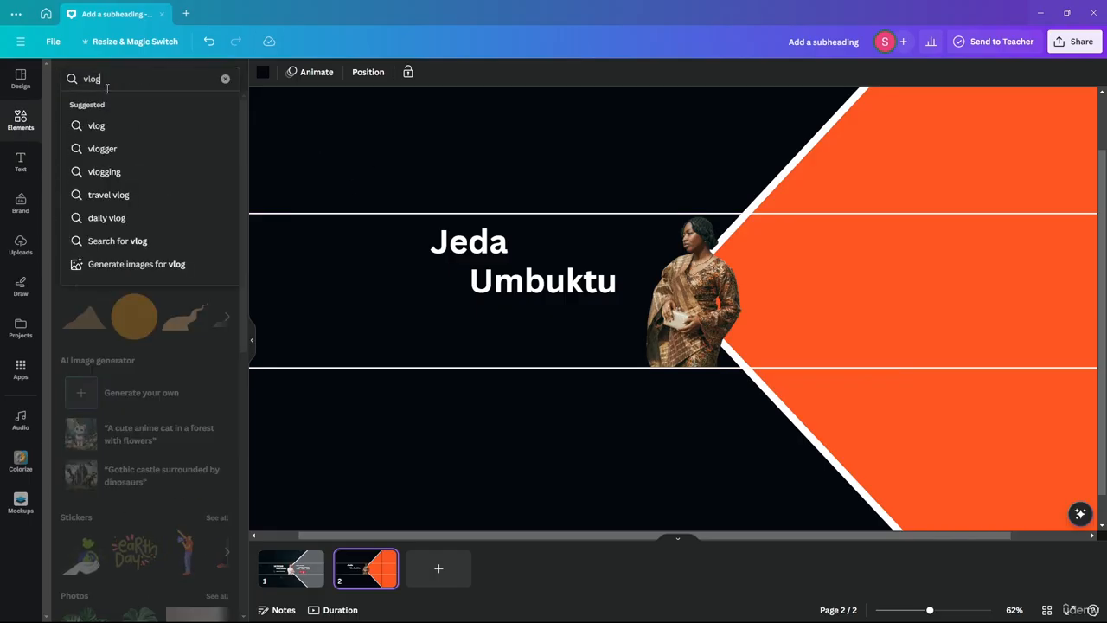
pyautogui.write('g')
pyautogui.press('Return')
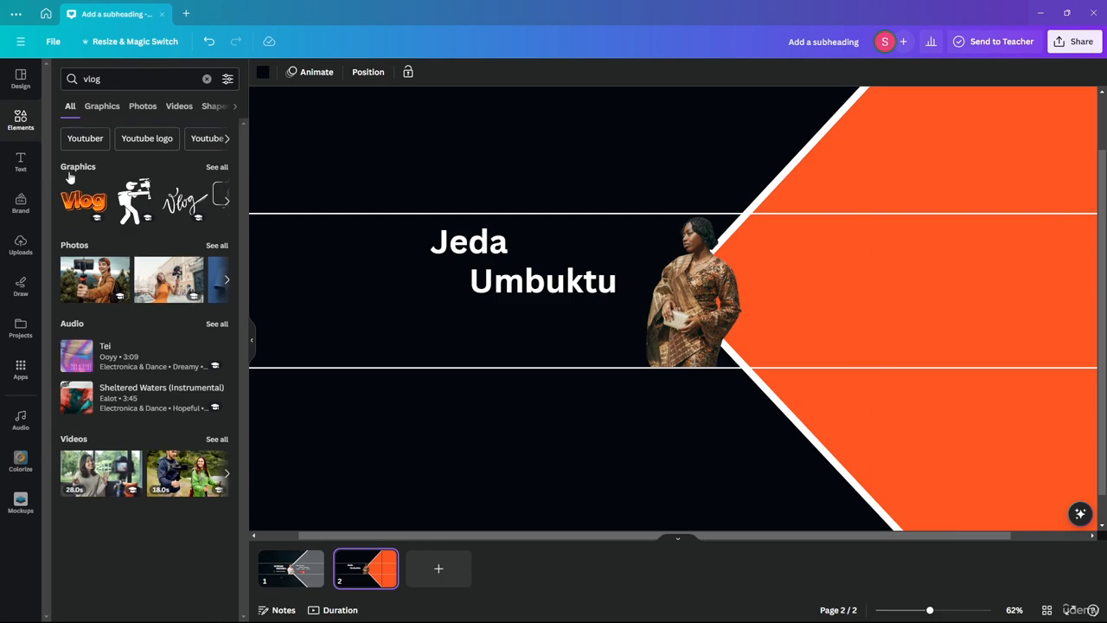
pyautogui.click(216, 168)
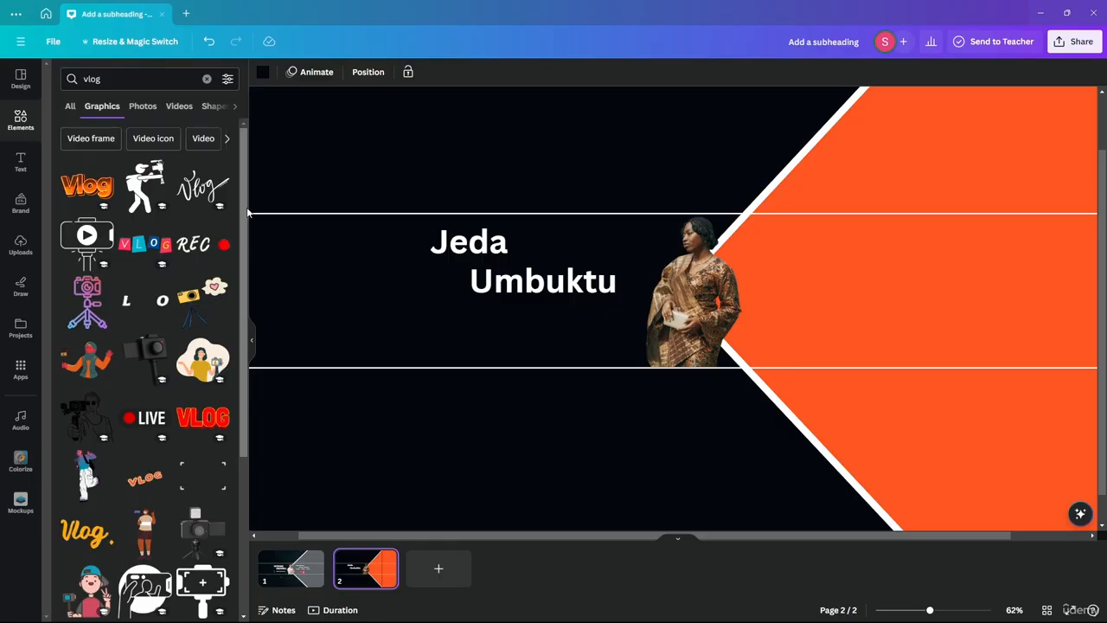
pyautogui.moveTo(246, 212); pyautogui.dragTo(235, 395)
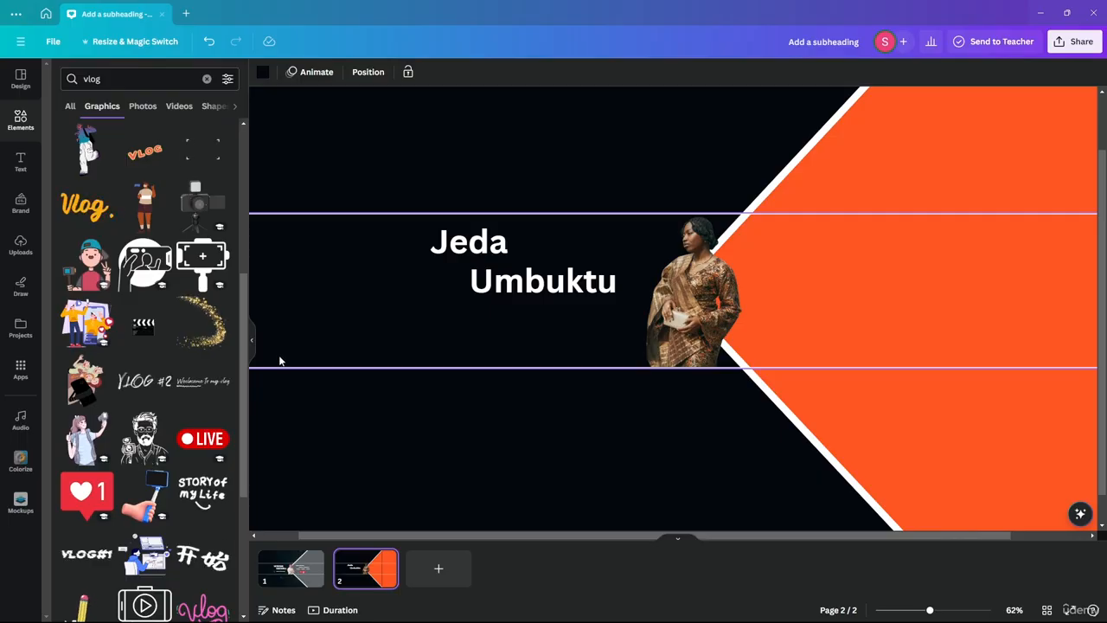
pyautogui.moveTo(247, 397); pyautogui.dragTo(226, 468)
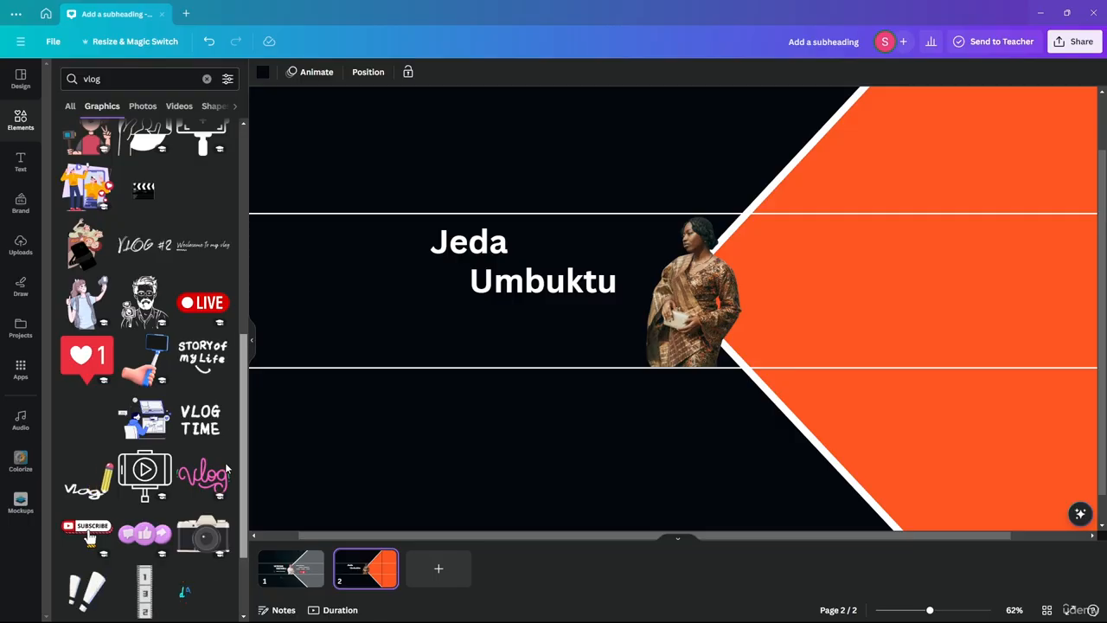
pyautogui.scroll(-1, 227, 474)
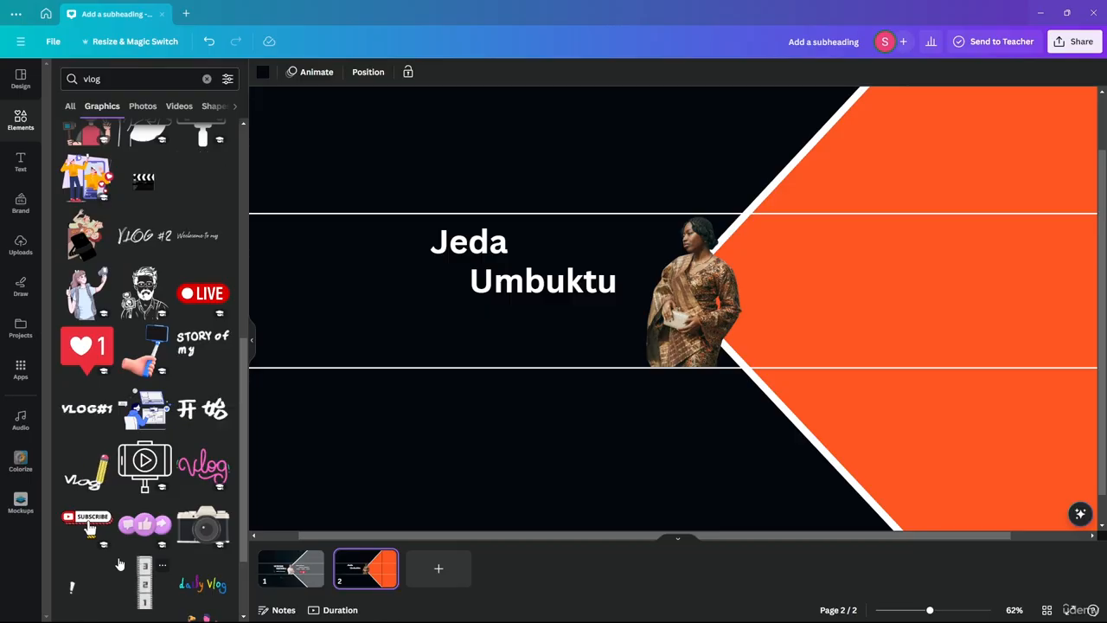
pyautogui.scroll(-1, 109, 351)
pyautogui.scroll(-5, 109, 351)
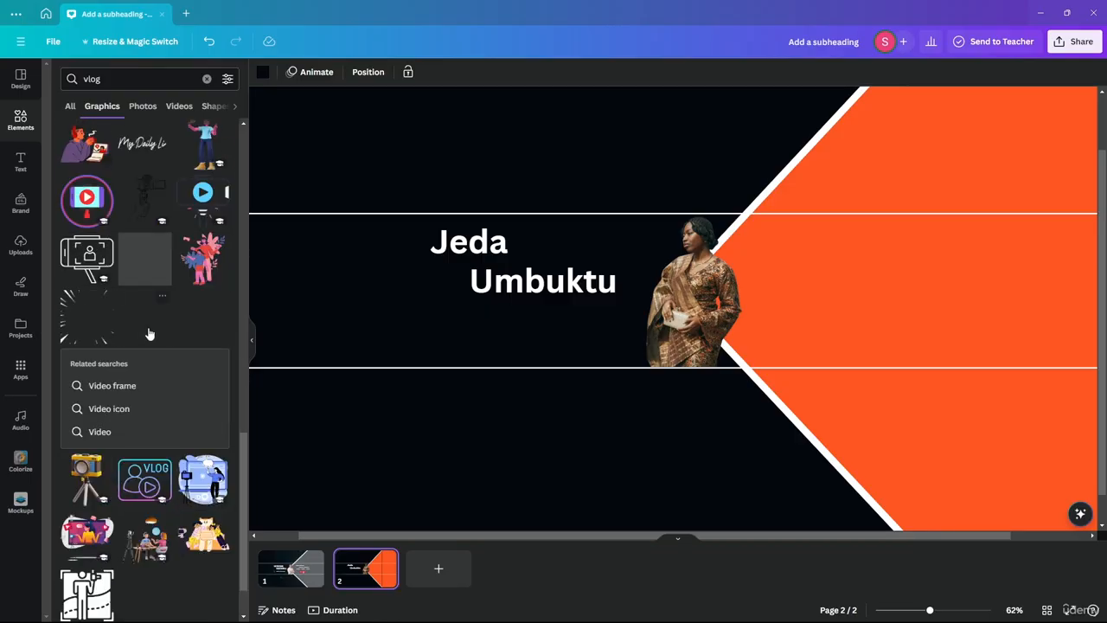
pyautogui.scroll(-1, 219, 283)
pyautogui.scroll(3, 148, 317)
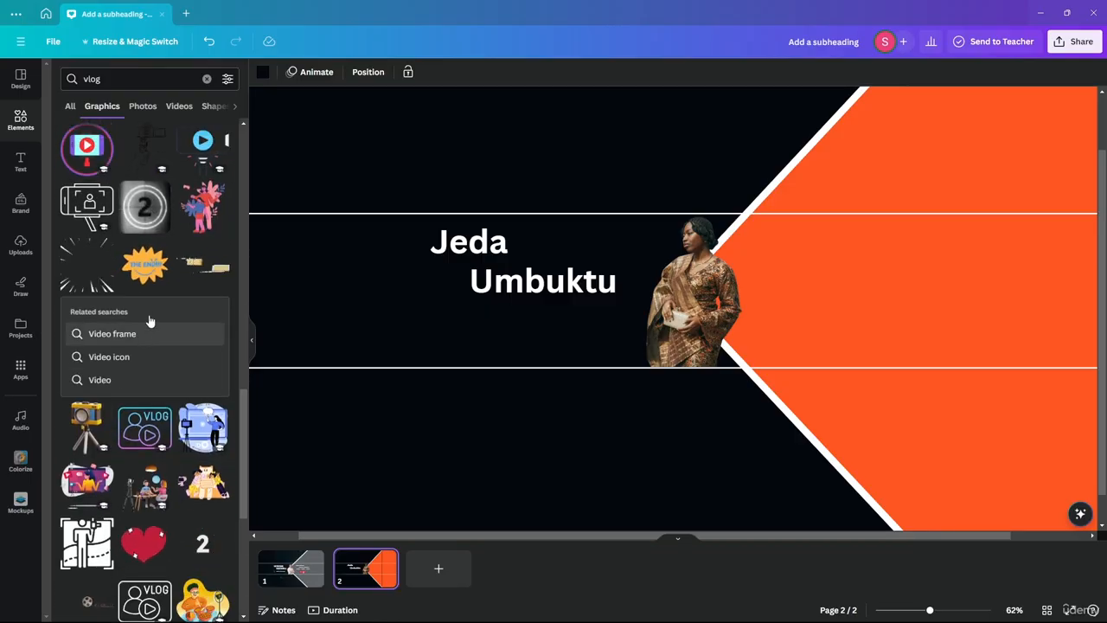
pyautogui.scroll(8, 180, 386)
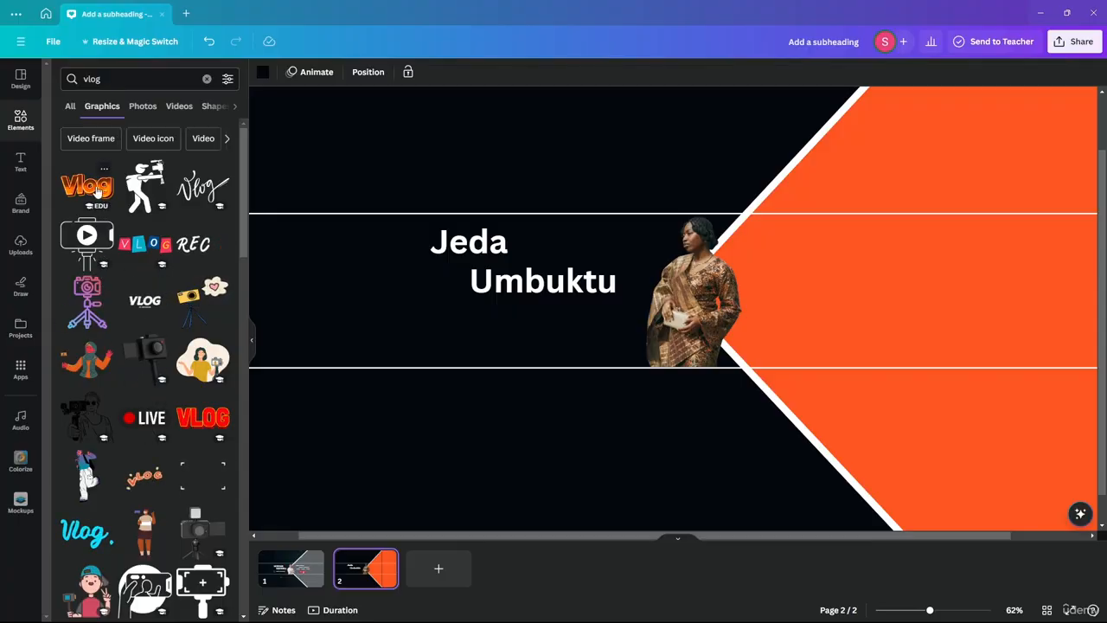
pyautogui.moveTo(98, 192); pyautogui.dragTo(430, 294)
pyautogui.moveTo(749, 406); pyautogui.dragTo(531, 255)
pyautogui.moveTo(954, 100); pyautogui.dragTo(475, 337)
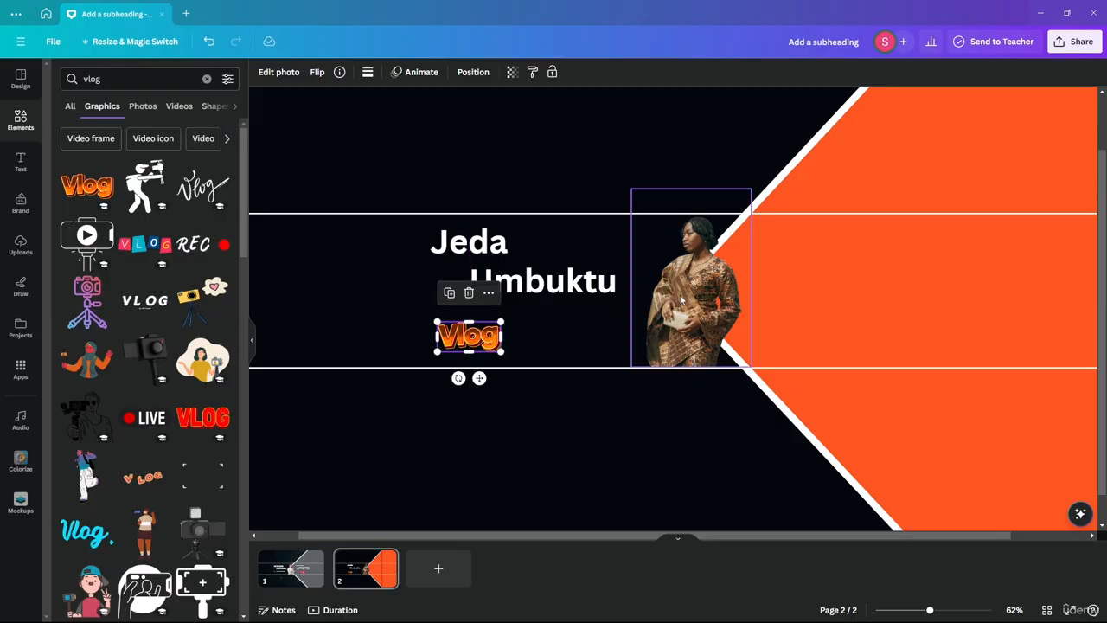
pyautogui.moveTo(537, 292); pyautogui.dragTo(547, 334)
pyautogui.doubleClick(547, 334)
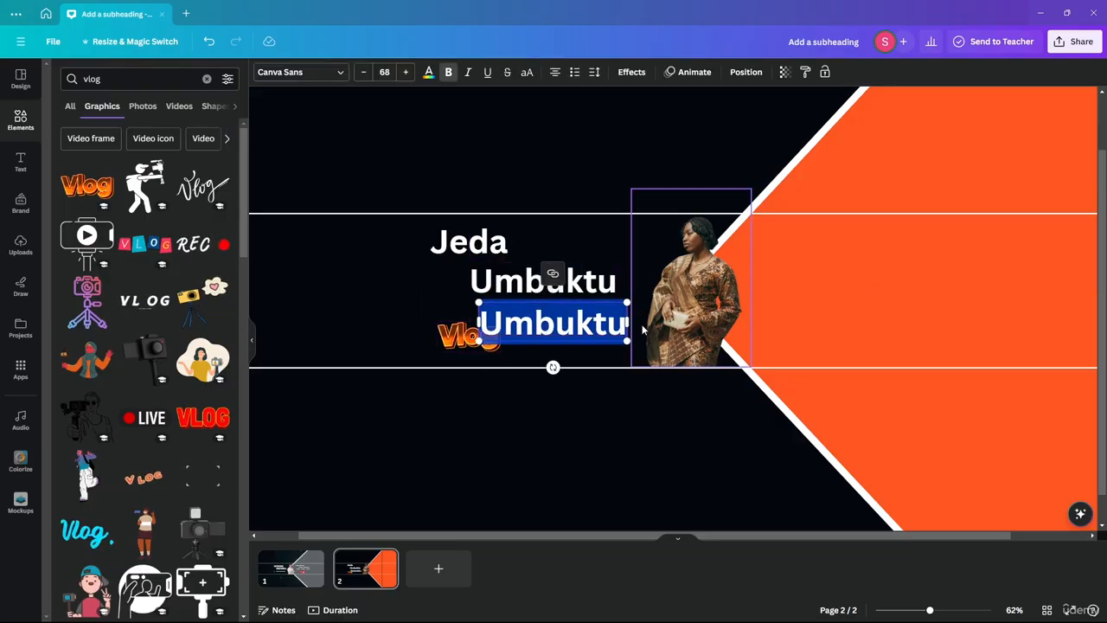
pyautogui.press('BackSpace')
pyautogui.write('Channel')
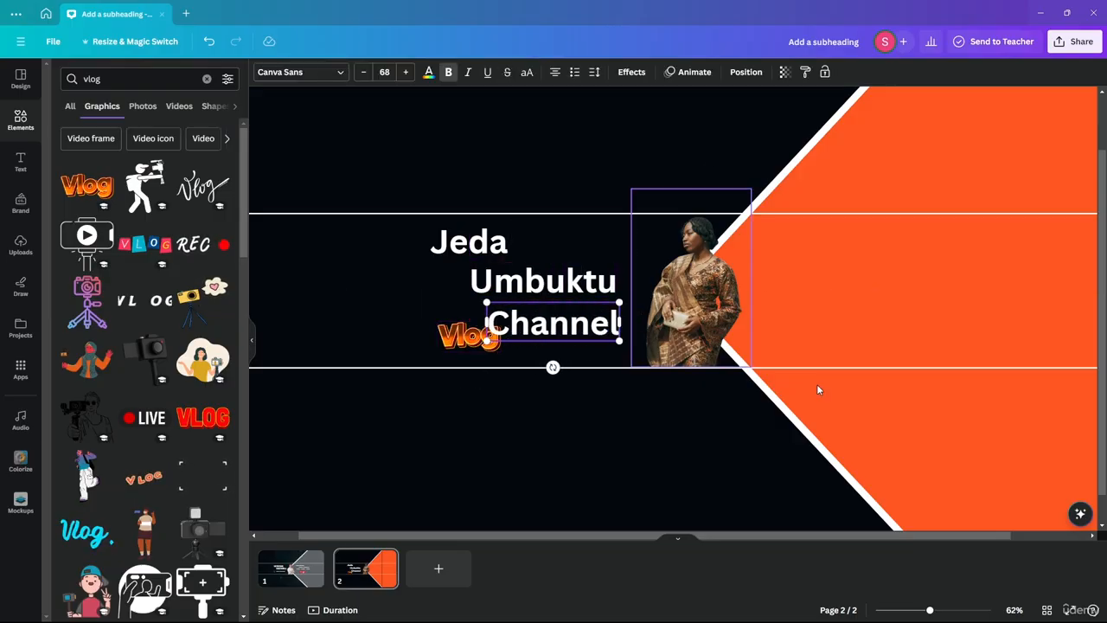
pyautogui.click(361, 72)
pyautogui.click(362, 73)
pyautogui.click(362, 72)
pyautogui.click(362, 72)
pyautogui.click(362, 72)
pyautogui.click(362, 72)
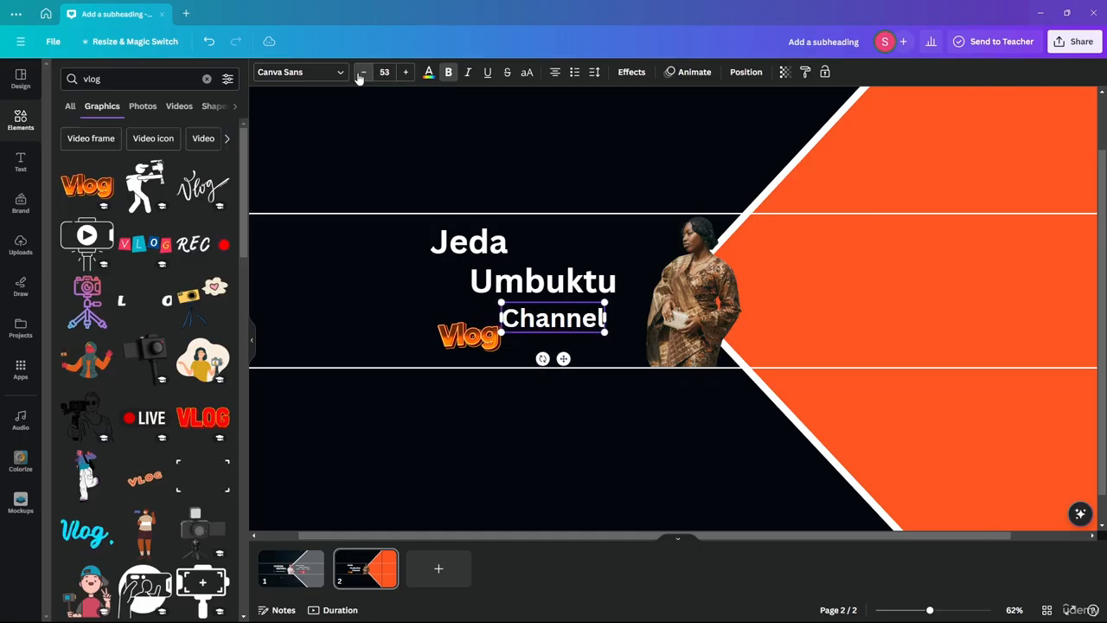
pyautogui.click(361, 73)
pyautogui.click(362, 73)
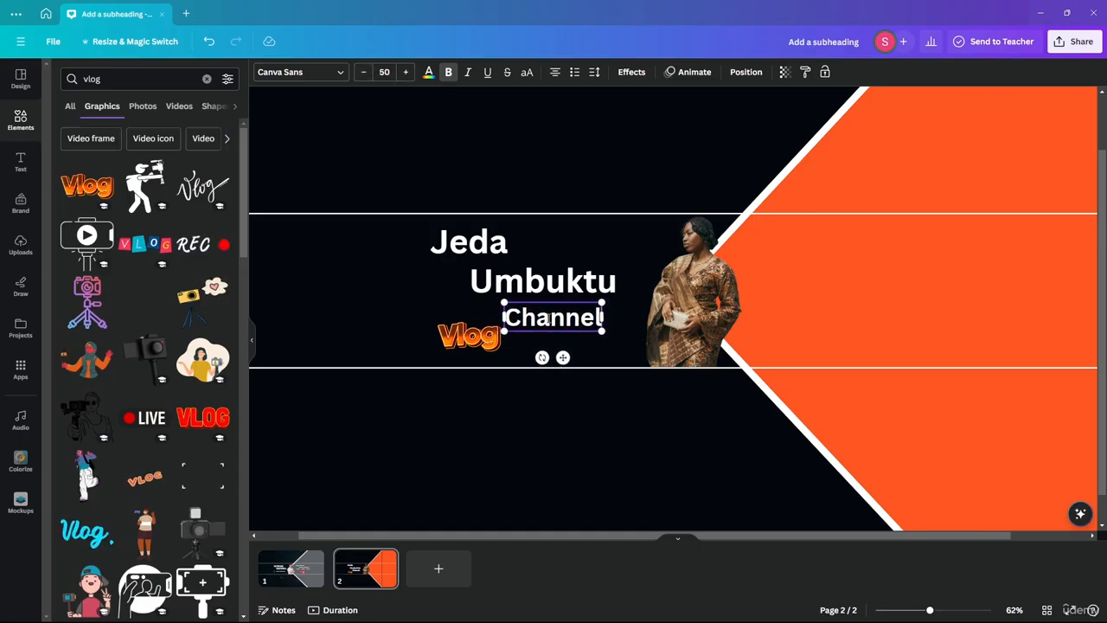
# Step: Line up the Vlog sticker beside the Channel text and fine-tune its size
pyautogui.click(469, 335)
pyautogui.moveTo(467, 333); pyautogui.dragTo(443, 321)
pyautogui.moveTo(571, 314); pyautogui.dragTo(552, 322)
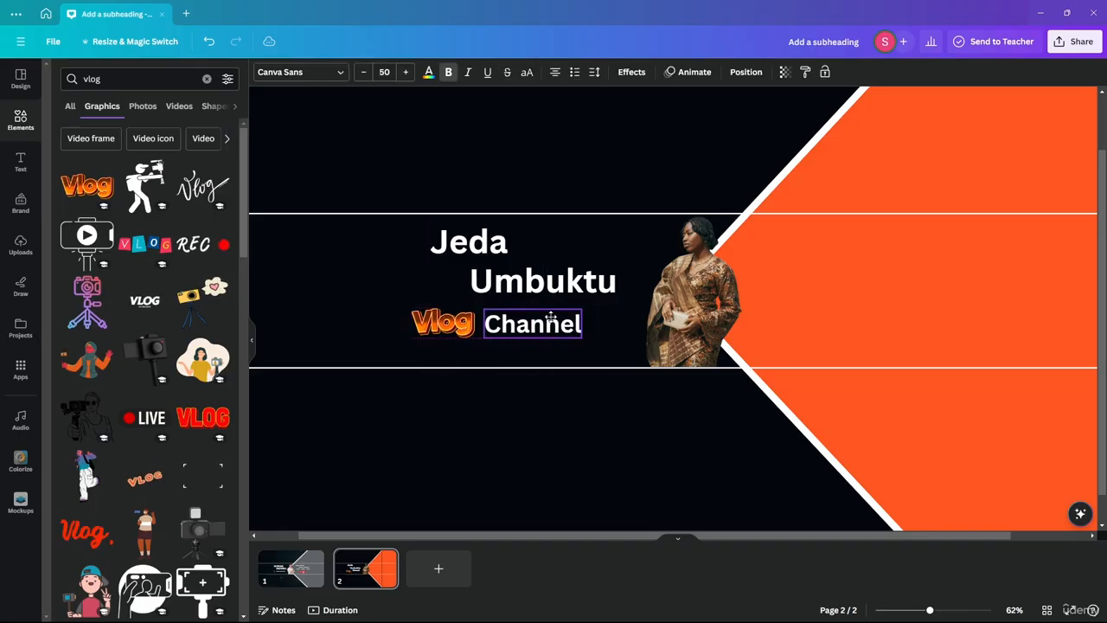
pyautogui.click(437, 312)
pyautogui.moveTo(474, 338); pyautogui.dragTo(476, 338)
pyautogui.moveTo(413, 307); pyautogui.dragTo(415, 310)
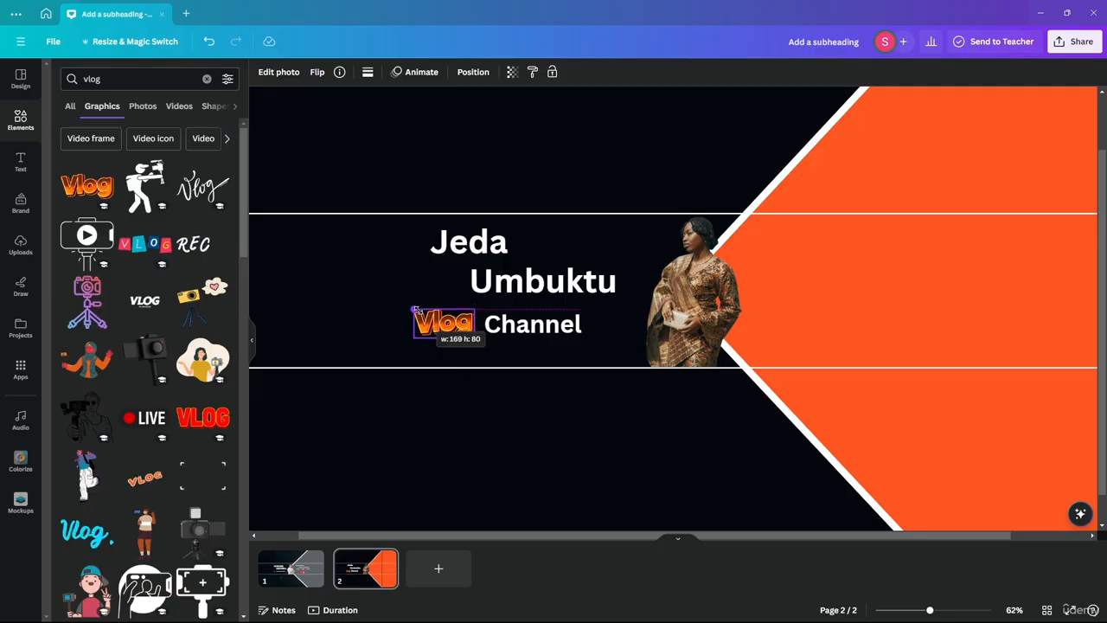
# Step: Group the Vlog sticker with Channel text (Ctrl+G) and align the group under the name
pyautogui.keyDown('shift'); pyautogui.click(526, 329); pyautogui.keyUp('shift')
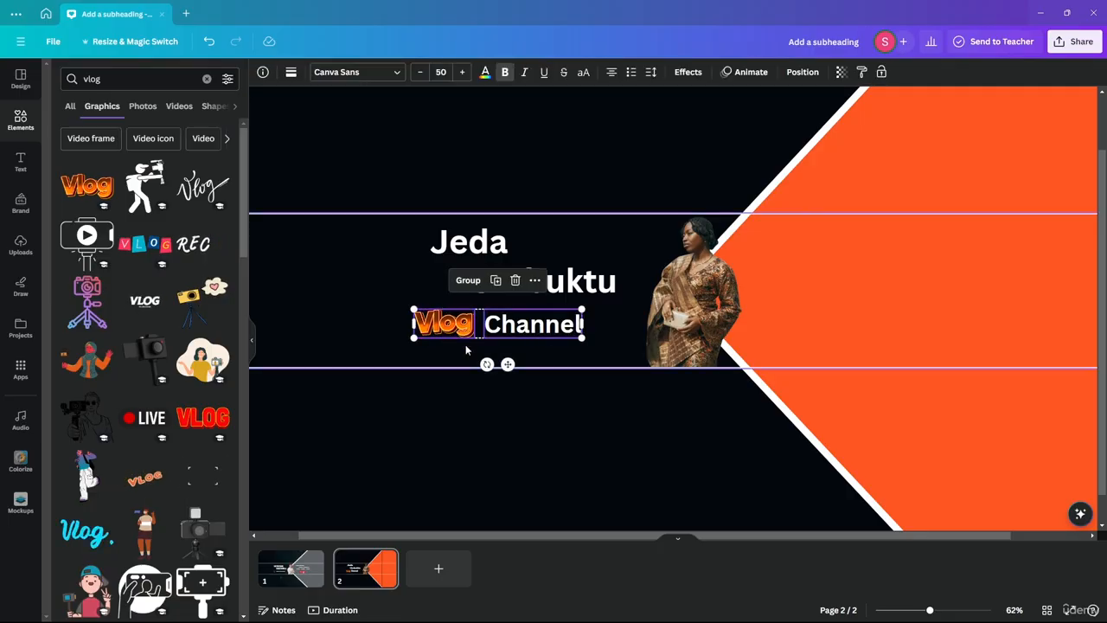
pyautogui.click(472, 413)
pyautogui.click(473, 322)
pyautogui.keyDown('shift'); pyautogui.click(566, 325); pyautogui.keyUp('shift')
pyautogui.hotkey('ctrl', 'g')
pyautogui.moveTo(534, 329)
pyautogui.mouseDown()
pyautogui.moveTo(504, 341)
pyautogui.moveTo(526, 340)
pyautogui.mouseUp()
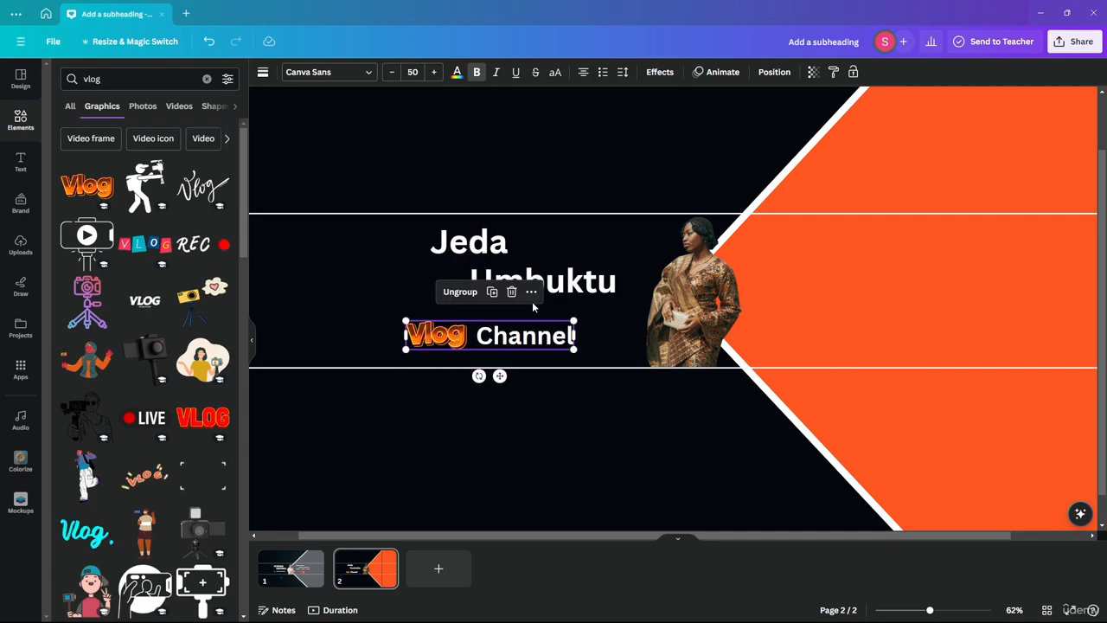
pyautogui.click(538, 438)
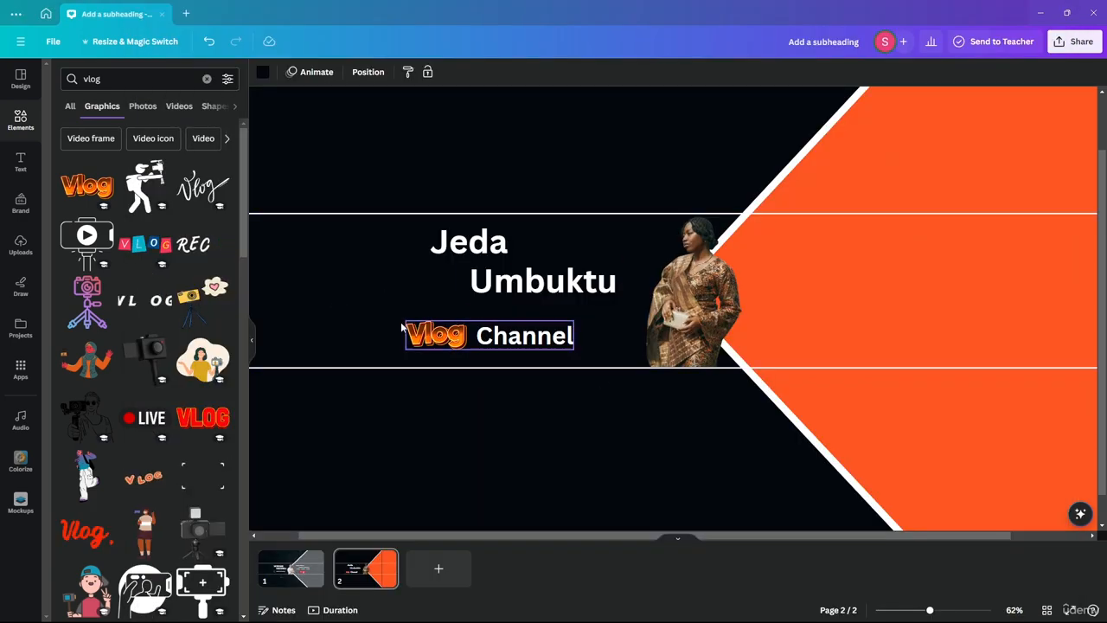
pyautogui.moveTo(463, 329); pyautogui.dragTo(474, 325)
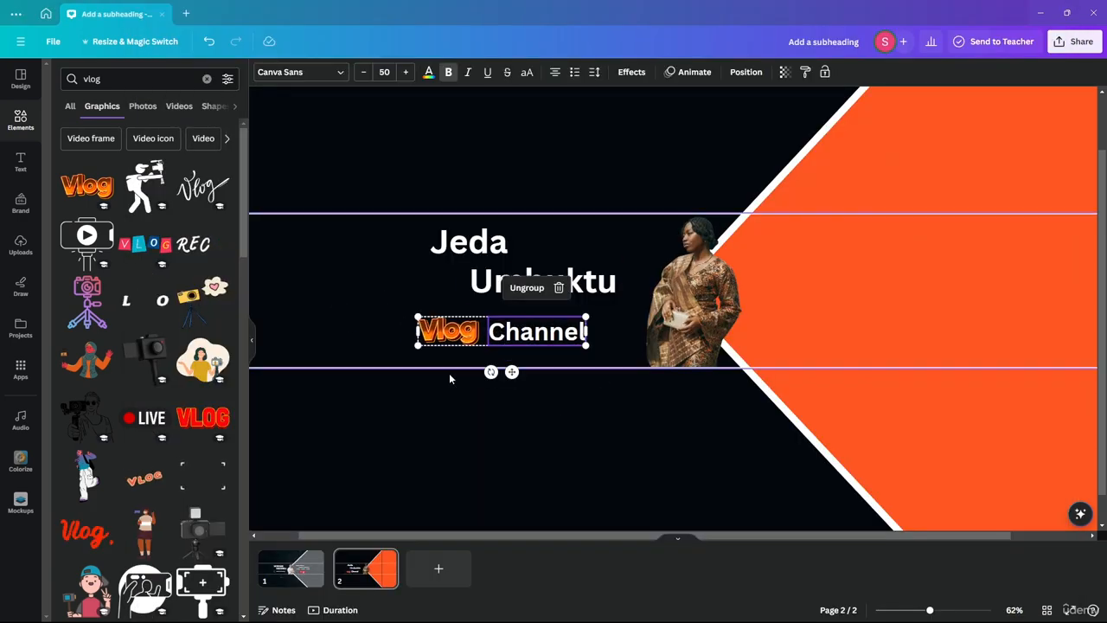
pyautogui.click(545, 454)
pyautogui.click(299, 561)
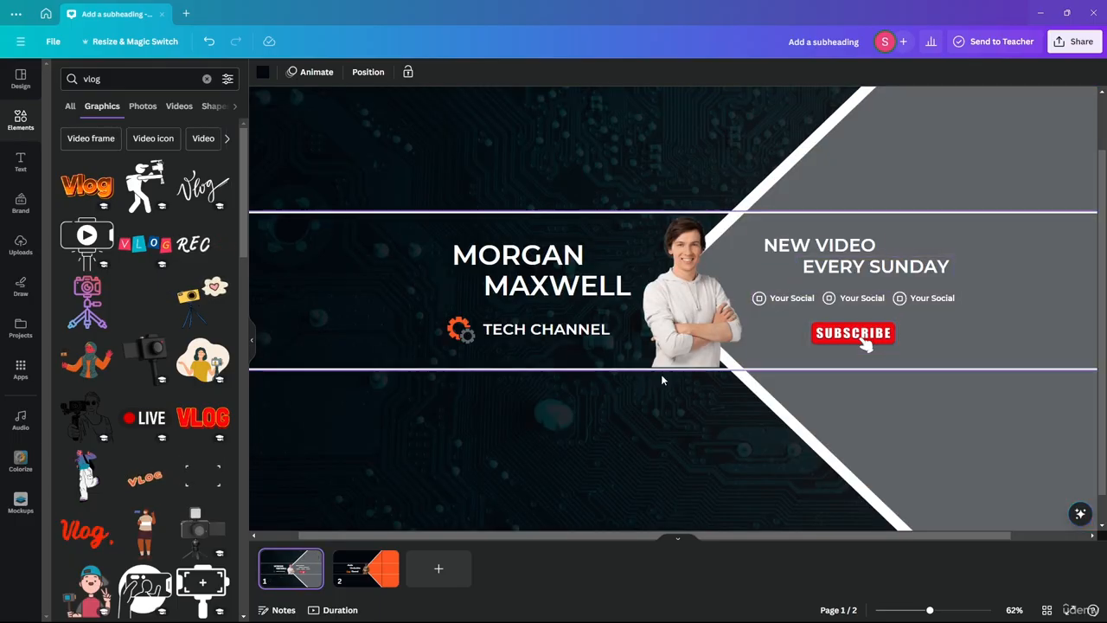
pyautogui.click(365, 568)
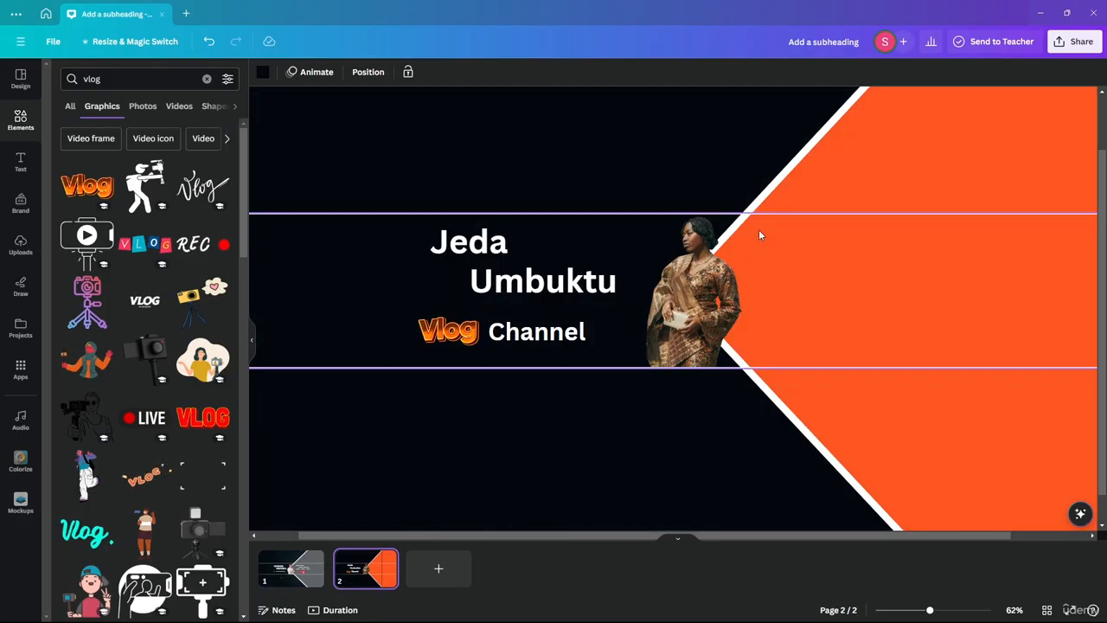
pyautogui.click(485, 246)
pyautogui.moveTo(504, 287); pyautogui.dragTo(859, 286)
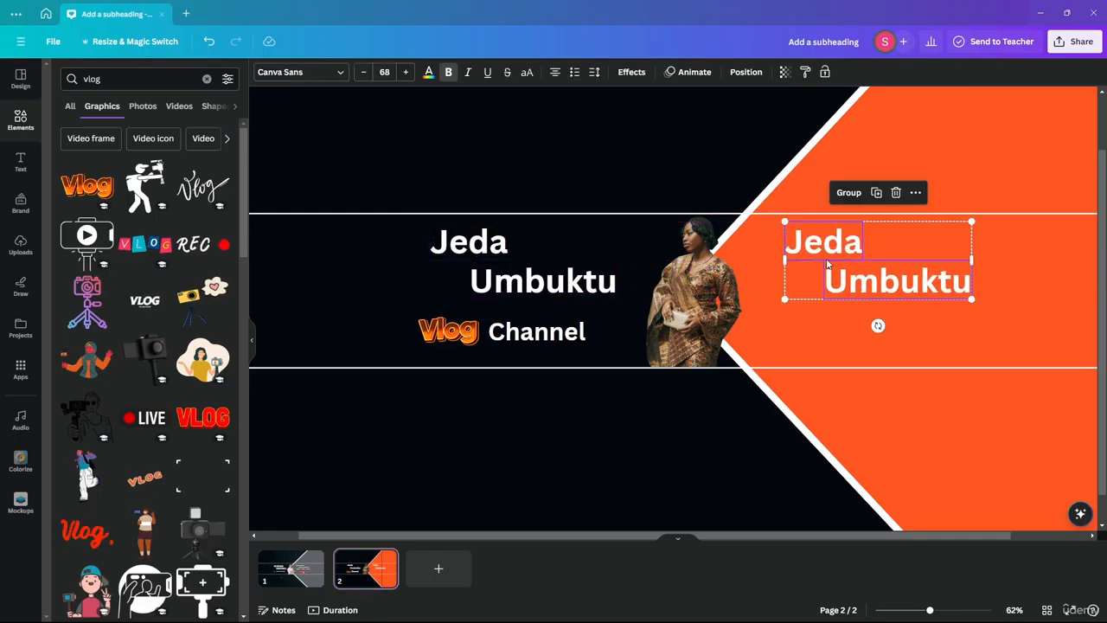
pyautogui.click(428, 71)
pyautogui.click(94, 141)
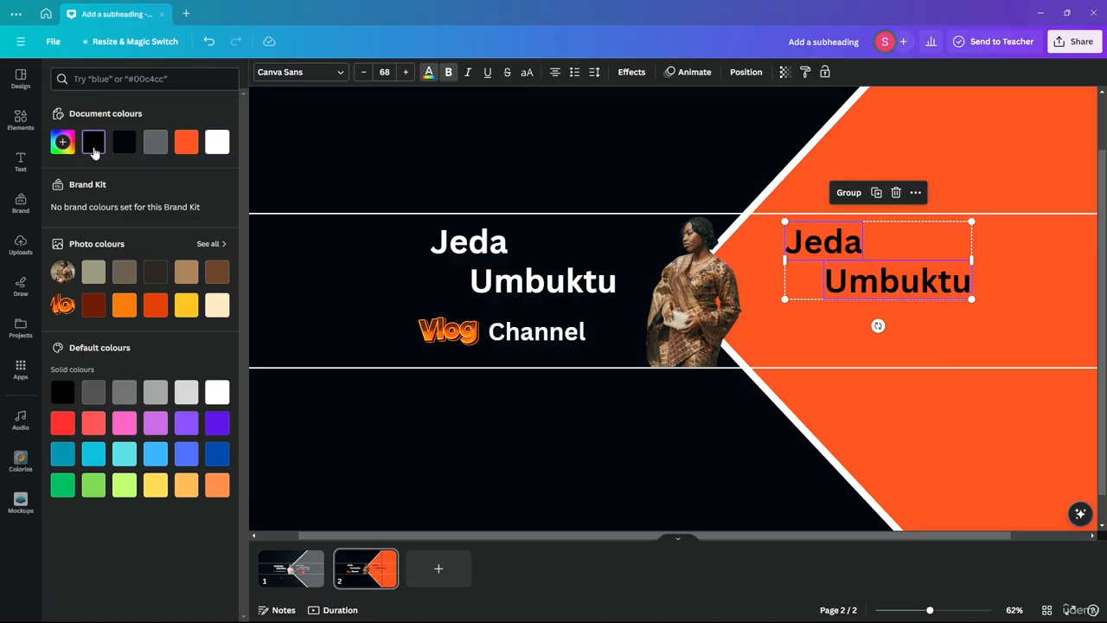
pyautogui.click(585, 164)
# Step: Retype the black copy as 'New Content' over 'Every 3 days', staggered to the right
pyautogui.doubleClick(822, 242)
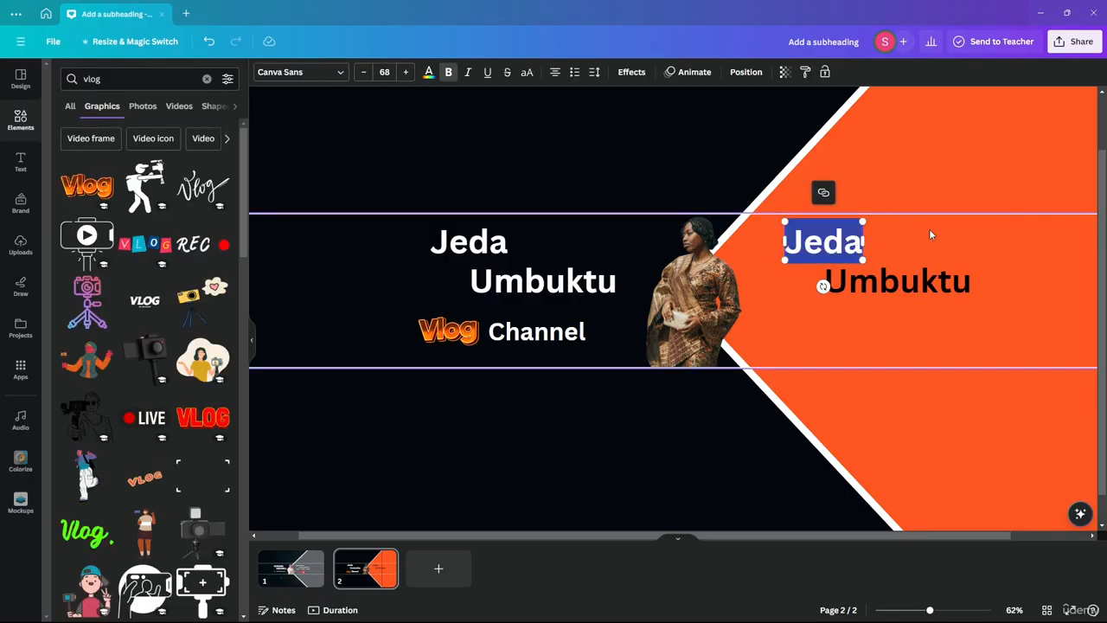
pyautogui.write('New con')
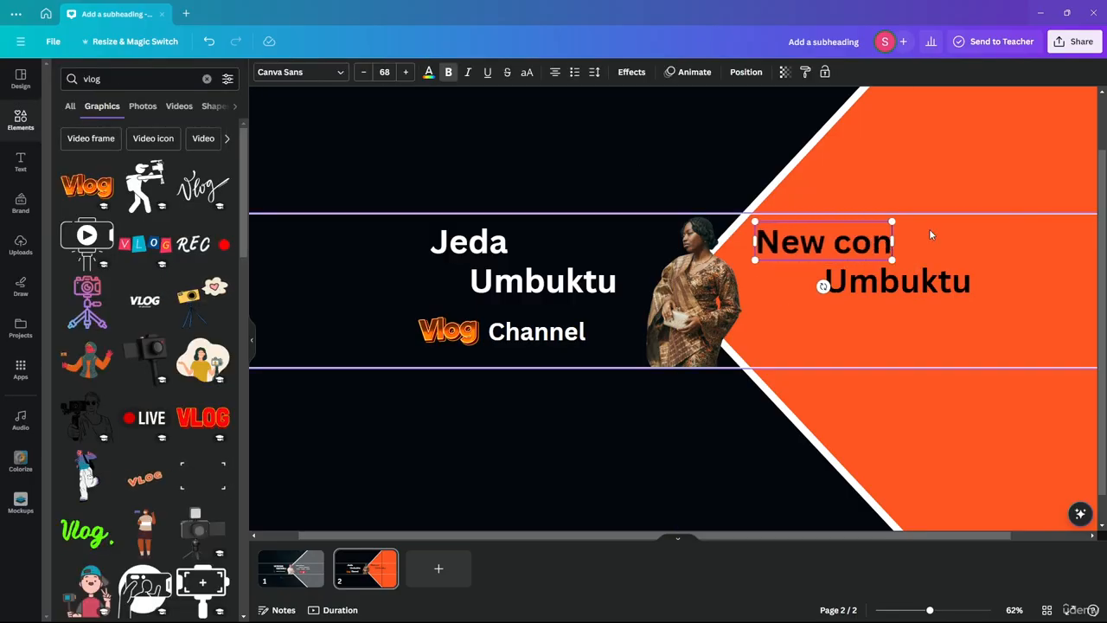
pyautogui.press('BackSpace')
pyautogui.press('BackSpace')
pyautogui.press('BackSpace')
pyautogui.write('Conte')
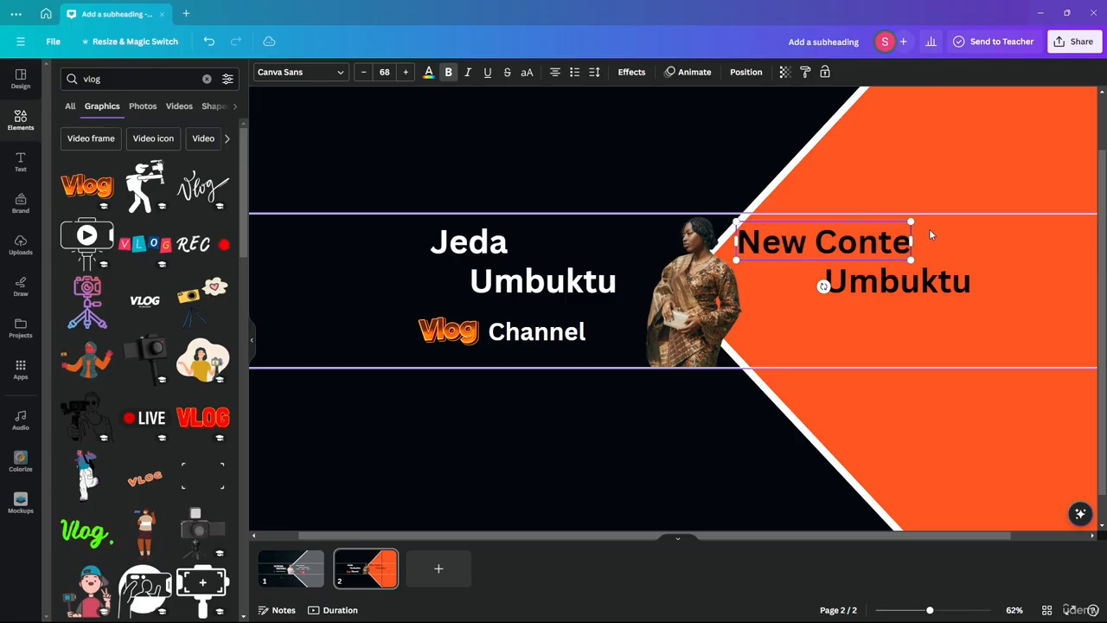
pyautogui.write('nt')
pyautogui.moveTo(731, 242); pyautogui.dragTo(778, 242)
pyautogui.click(865, 285)
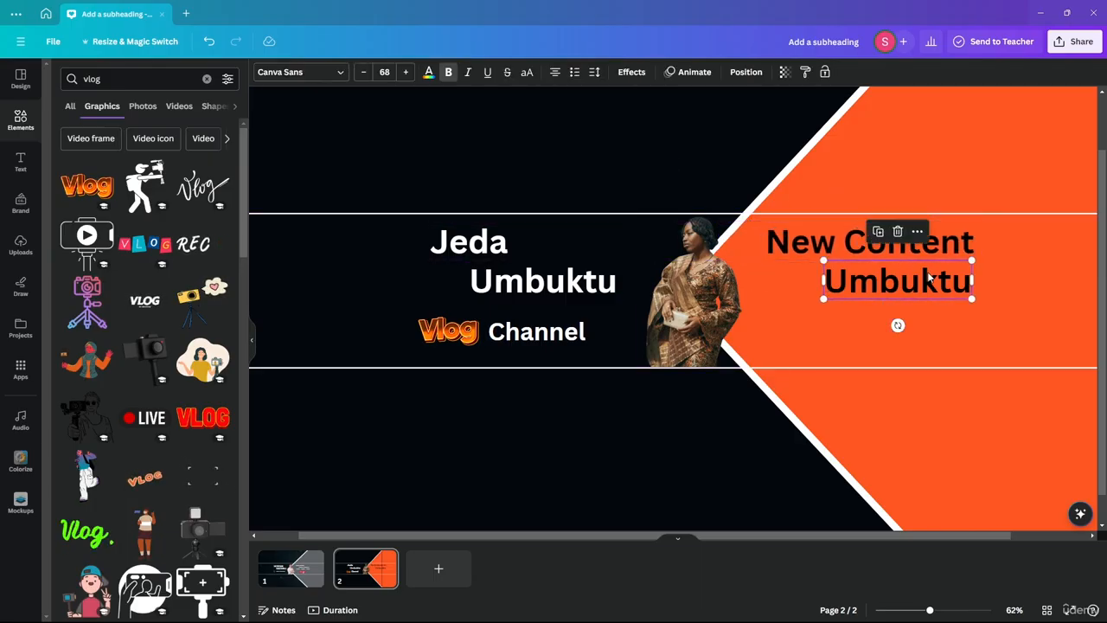
pyautogui.doubleClick(865, 286)
pyautogui.write('Eve')
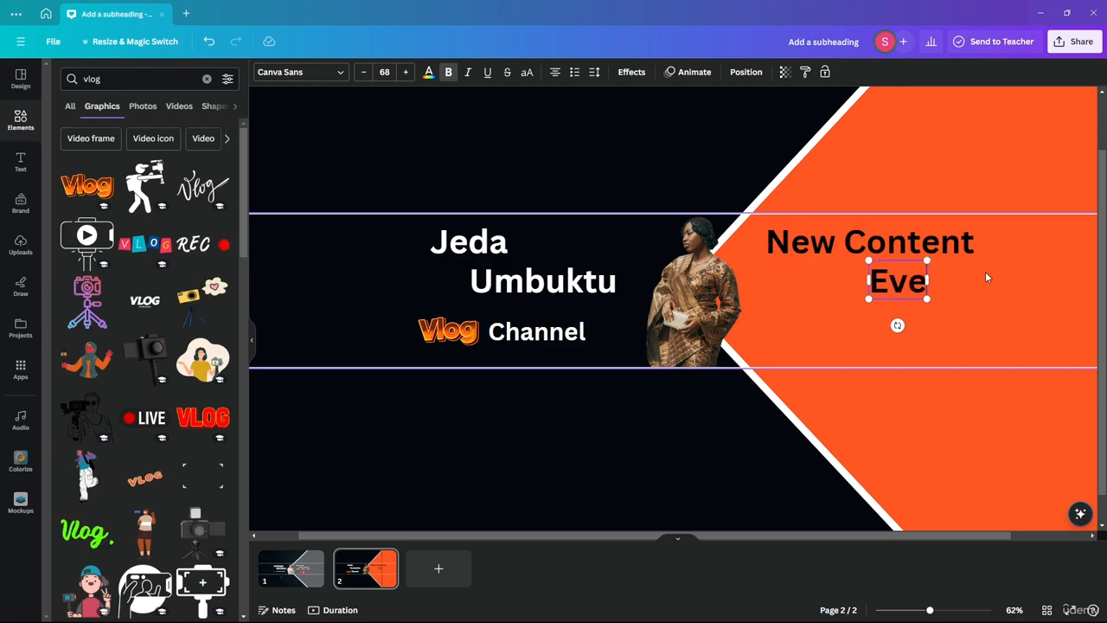
pyautogui.write('ry 3 days')
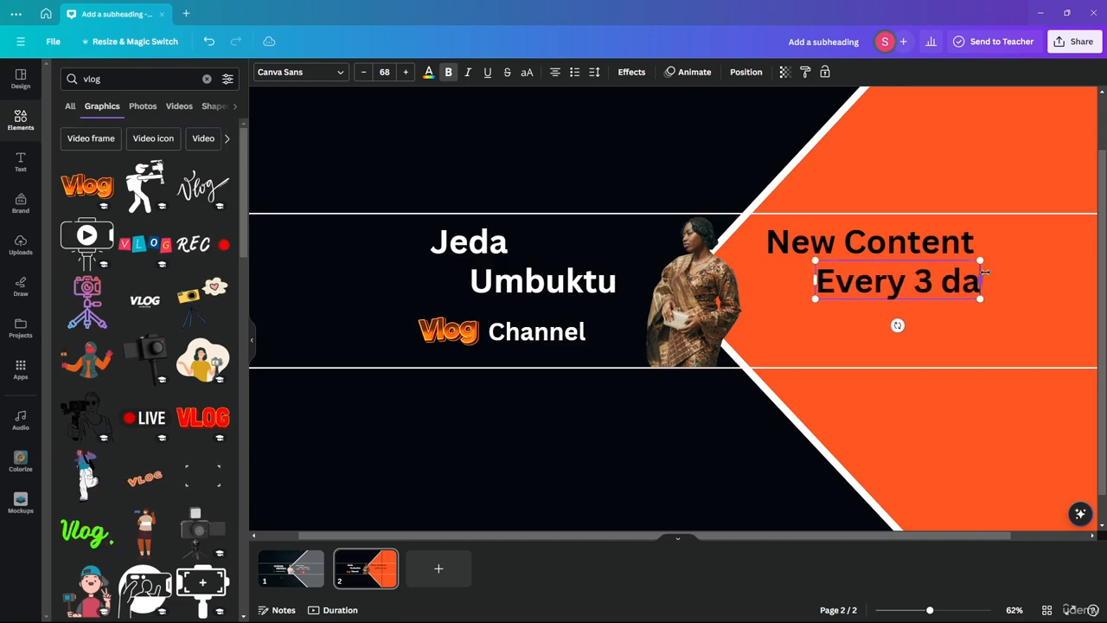
pyautogui.click(593, 131)
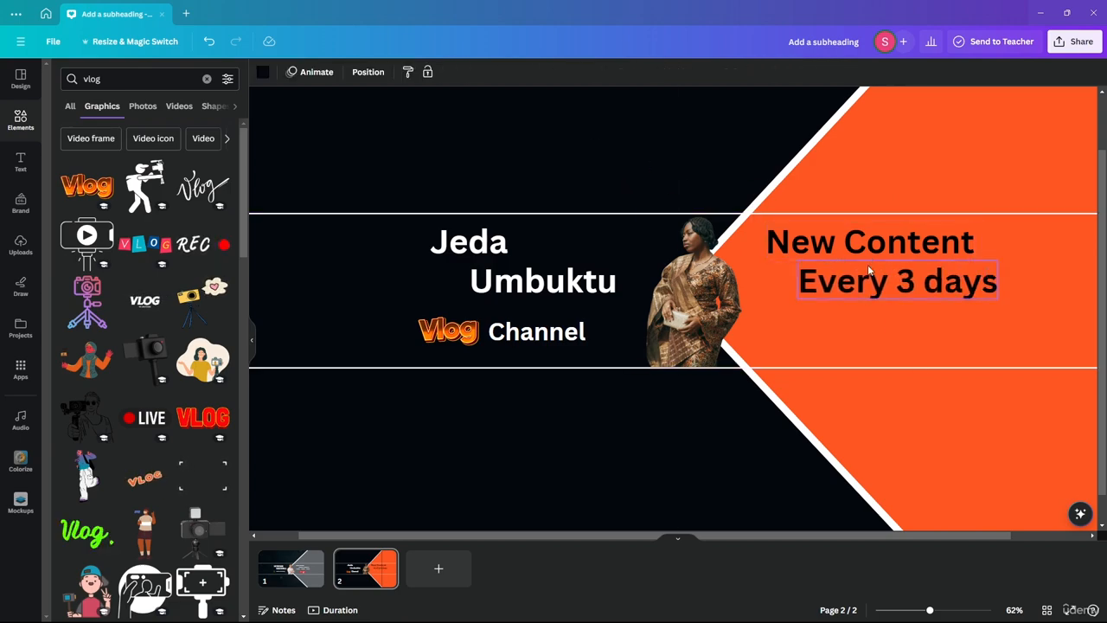
pyautogui.moveTo(875, 277); pyautogui.dragTo(921, 276)
pyautogui.click(887, 250)
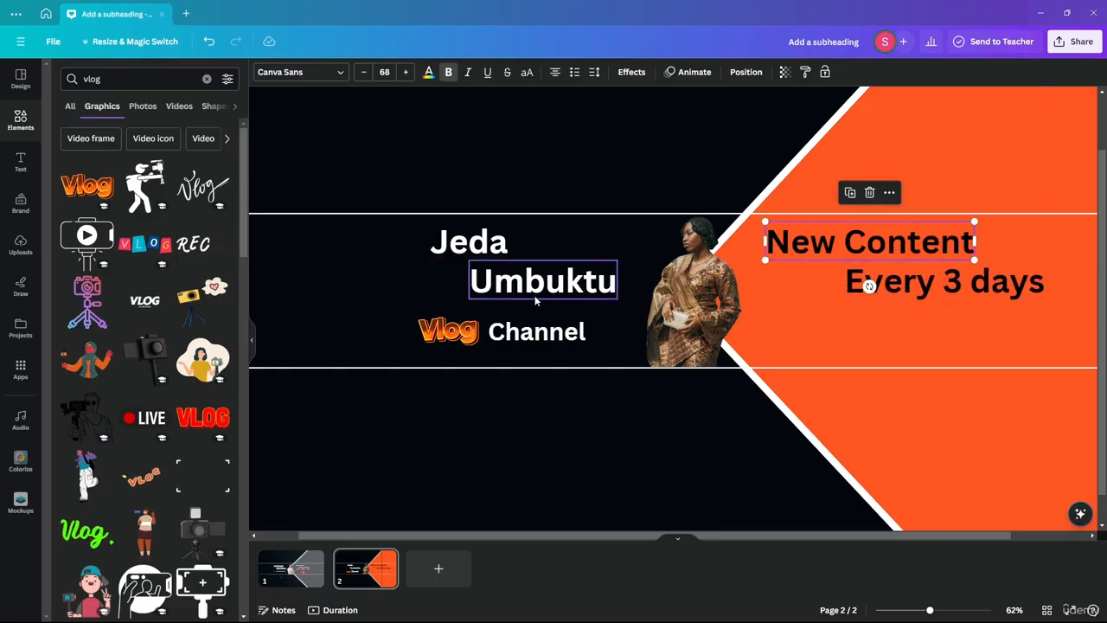
pyautogui.click(537, 294)
pyautogui.keyDown('shift'); pyautogui.click(460, 250); pyautogui.keyUp('shift')
pyautogui.moveTo(460, 249); pyautogui.dragTo(460, 257)
pyautogui.click(941, 275)
pyautogui.keyDown('shift'); pyautogui.click(909, 241); pyautogui.keyUp('shift')
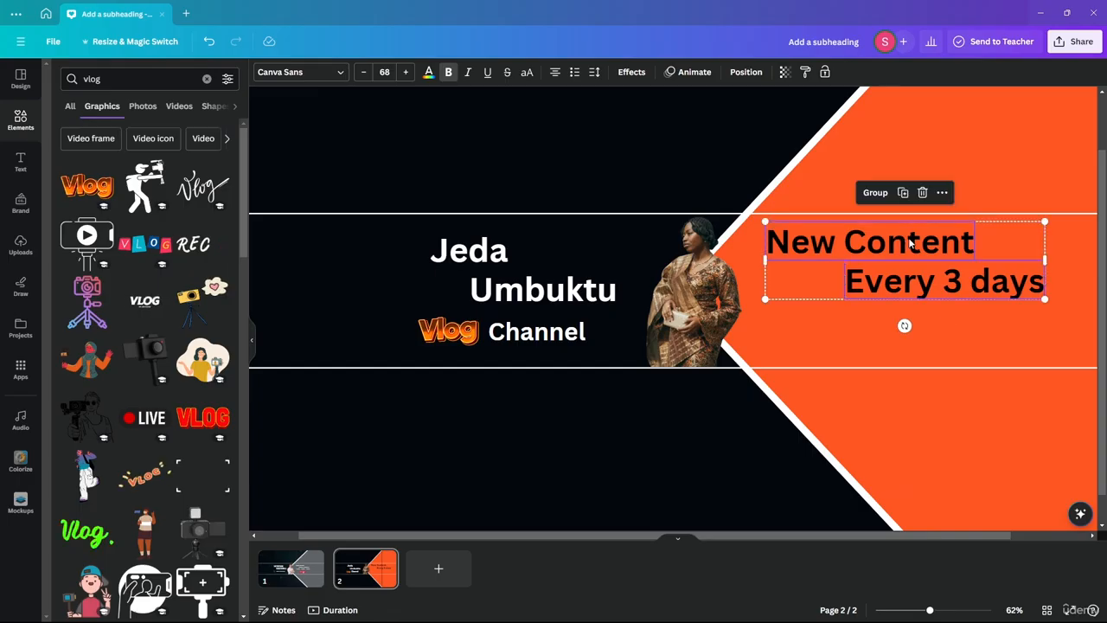
pyautogui.moveTo(911, 240)
pyautogui.mouseDown()
pyautogui.moveTo(913, 257)
pyautogui.moveTo(906, 250)
pyautogui.moveTo(927, 252)
pyautogui.mouseUp()
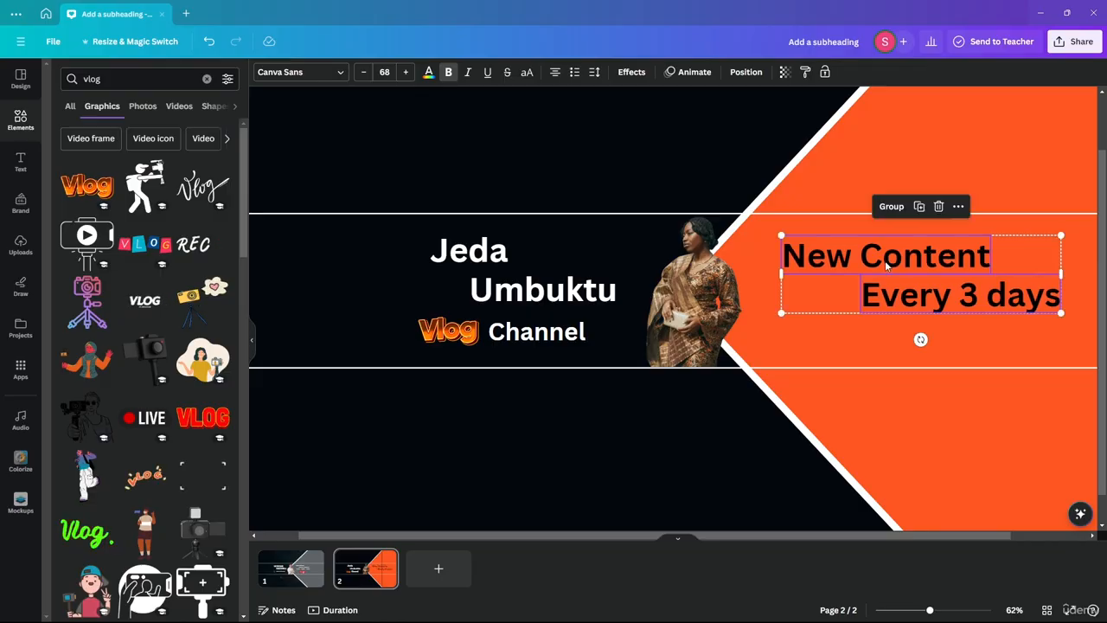
pyautogui.scroll(-3, 637, 278)
pyautogui.scroll(1, 637, 338)
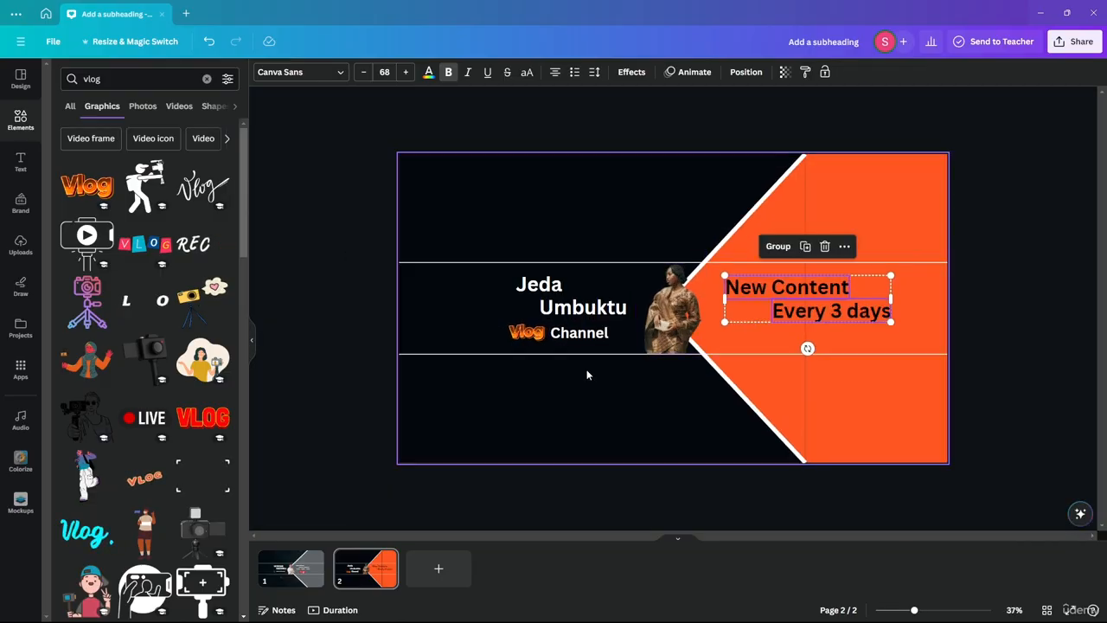
pyautogui.click(588, 308)
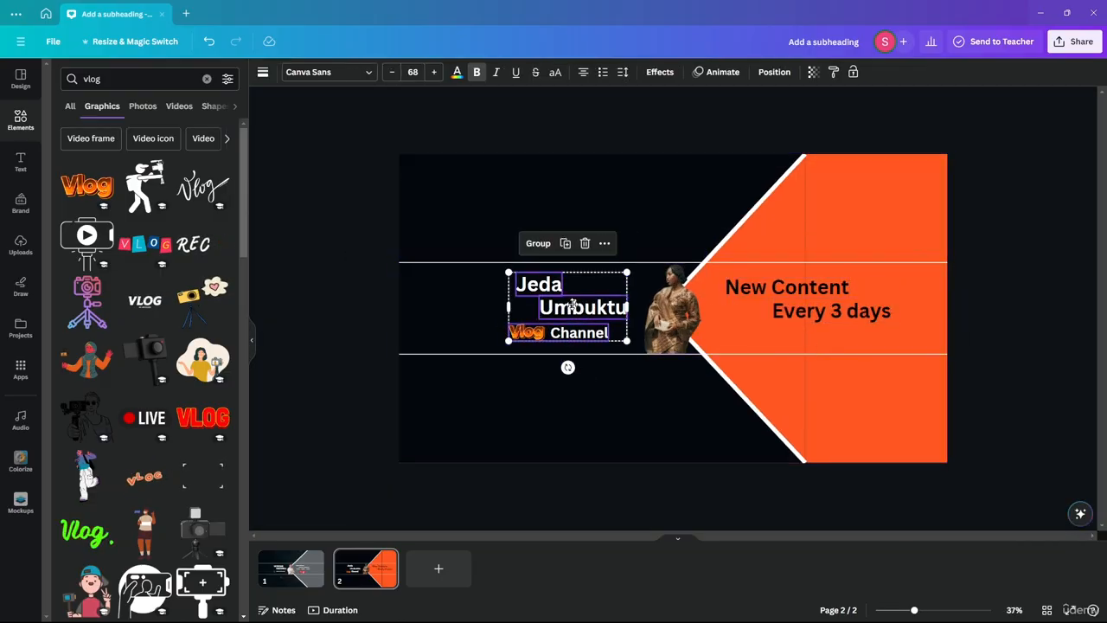
pyautogui.moveTo(571, 306); pyautogui.dragTo(545, 307)
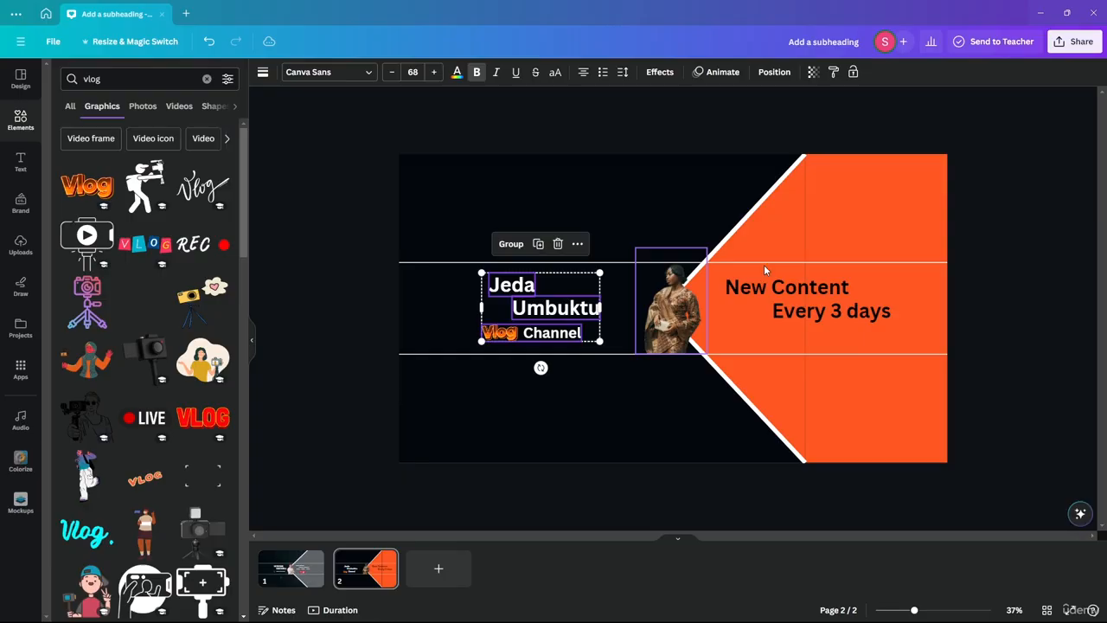
pyautogui.click(820, 289)
pyautogui.moveTo(820, 289); pyautogui.dragTo(843, 285)
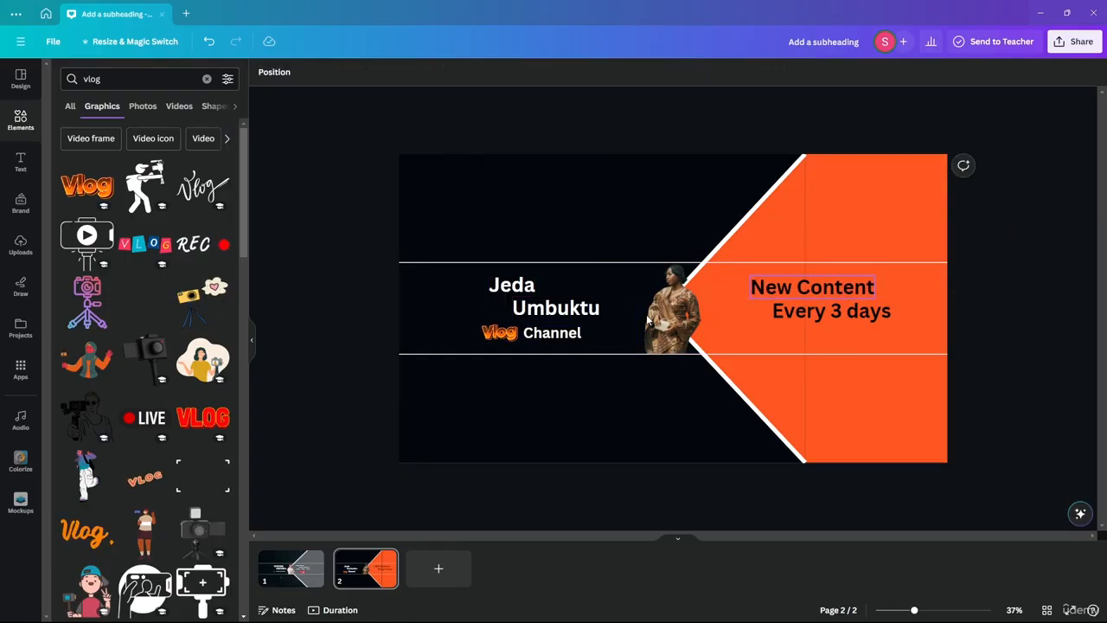
# Step: Compare page 2 with the page 1 reference banner
pyautogui.click(293, 569)
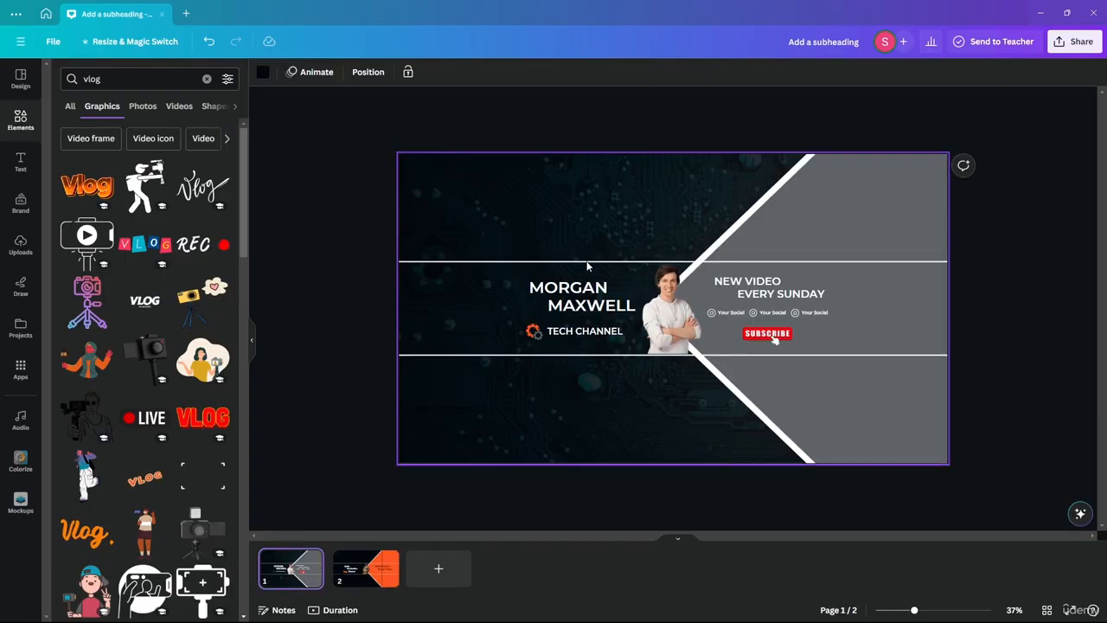
pyautogui.click(364, 564)
pyautogui.scroll(3, 871, 342)
pyautogui.scroll(-1, 858, 339)
pyautogui.scroll(1, 915, 334)
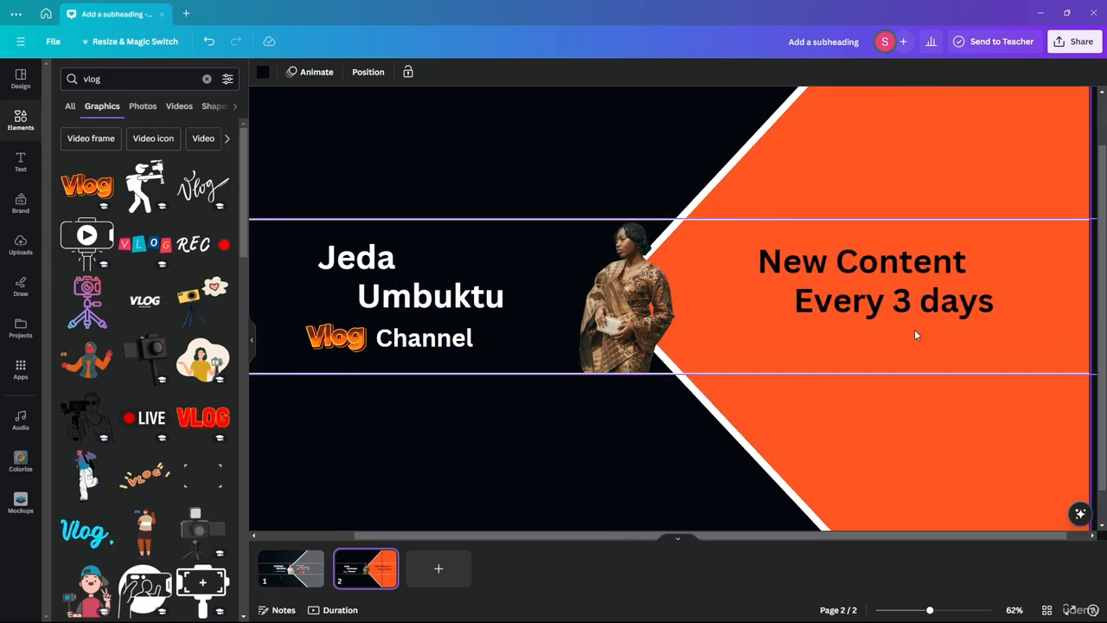
pyautogui.click(97, 83)
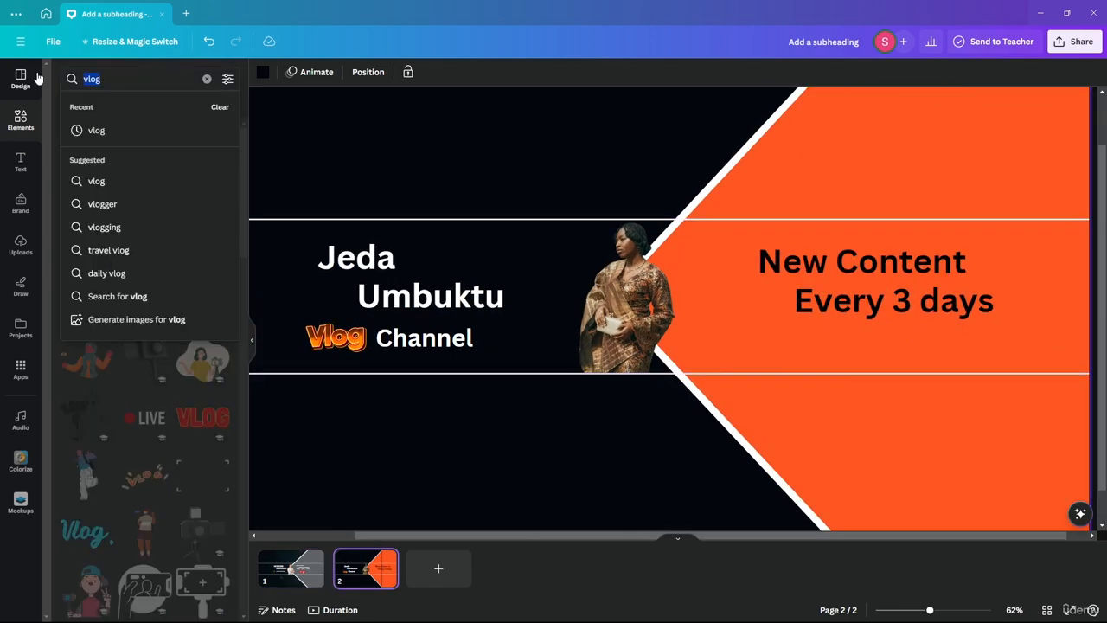
pyautogui.press('BackSpace')
pyautogui.write('social li')
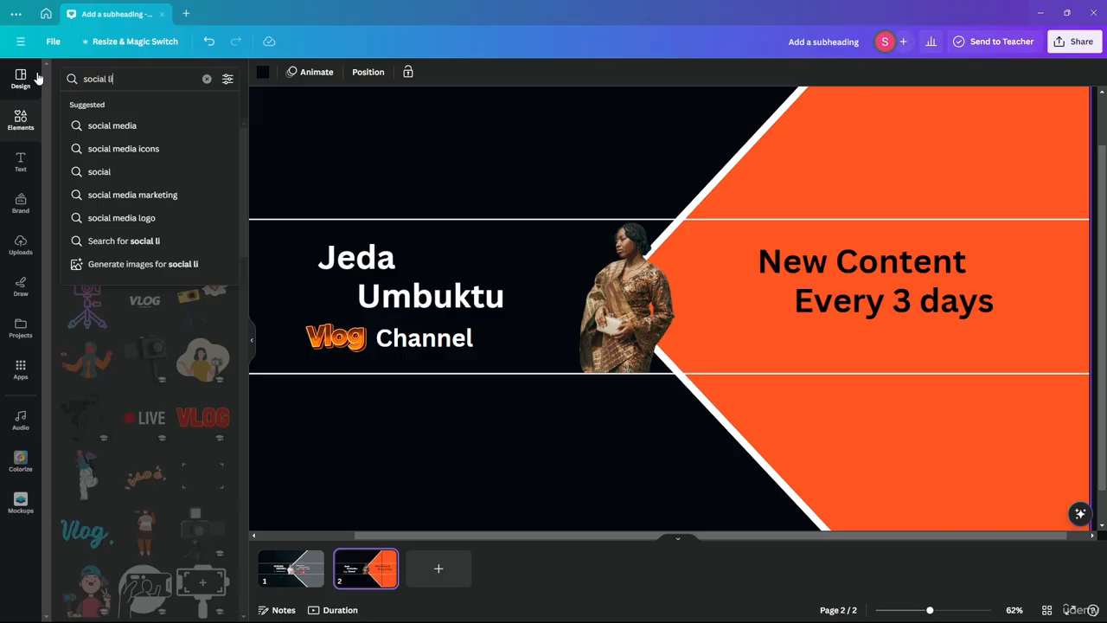
pyautogui.write('nk')
pyautogui.press('Return')
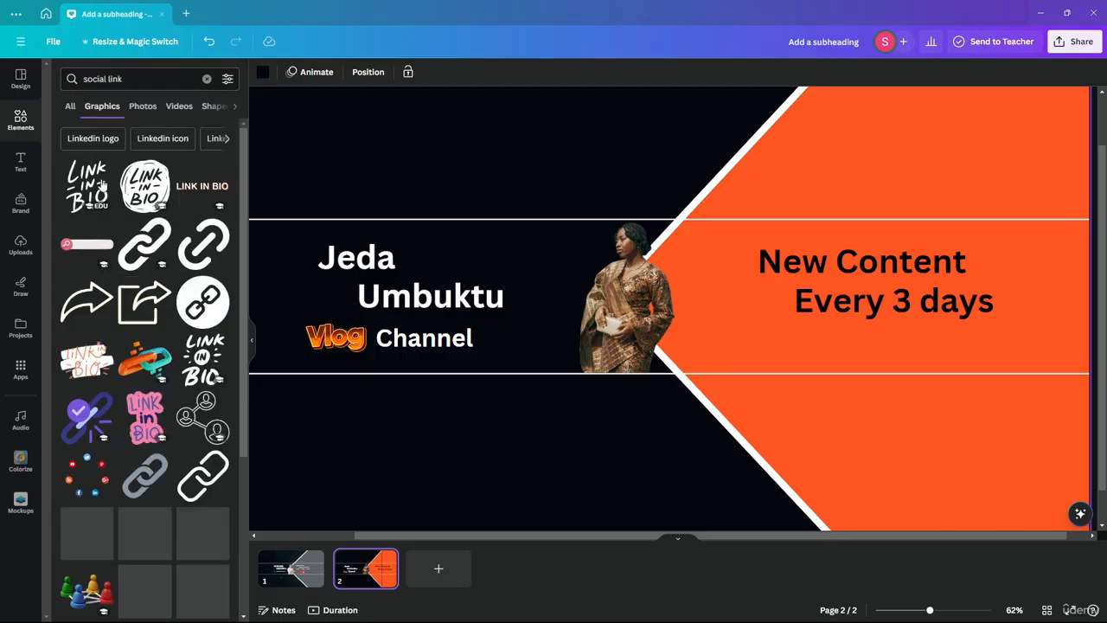
pyautogui.moveTo(86, 244); pyautogui.dragTo(377, 149)
pyautogui.moveTo(597, 263); pyautogui.dragTo(597, 268)
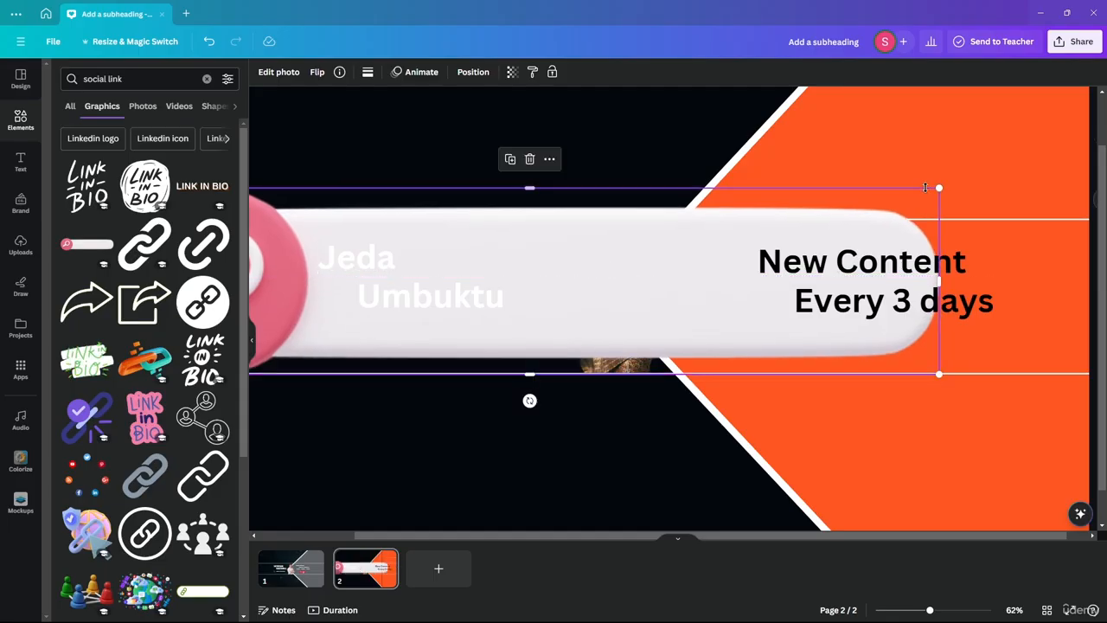
pyautogui.moveTo(922, 195); pyautogui.dragTo(809, 302)
# Step: Shrink the search-bar graphic further and place it below the Vlog Channel text
pyautogui.click(545, 307)
pyautogui.moveTo(665, 300); pyautogui.dragTo(765, 333)
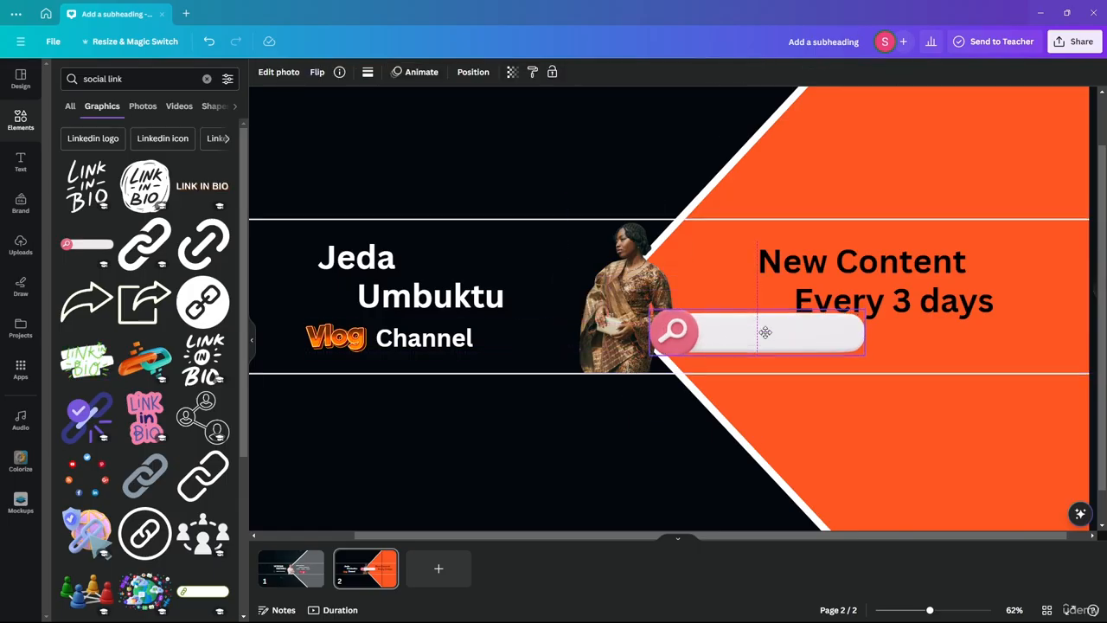
pyautogui.moveTo(861, 356); pyautogui.dragTo(754, 326)
pyautogui.click(734, 278)
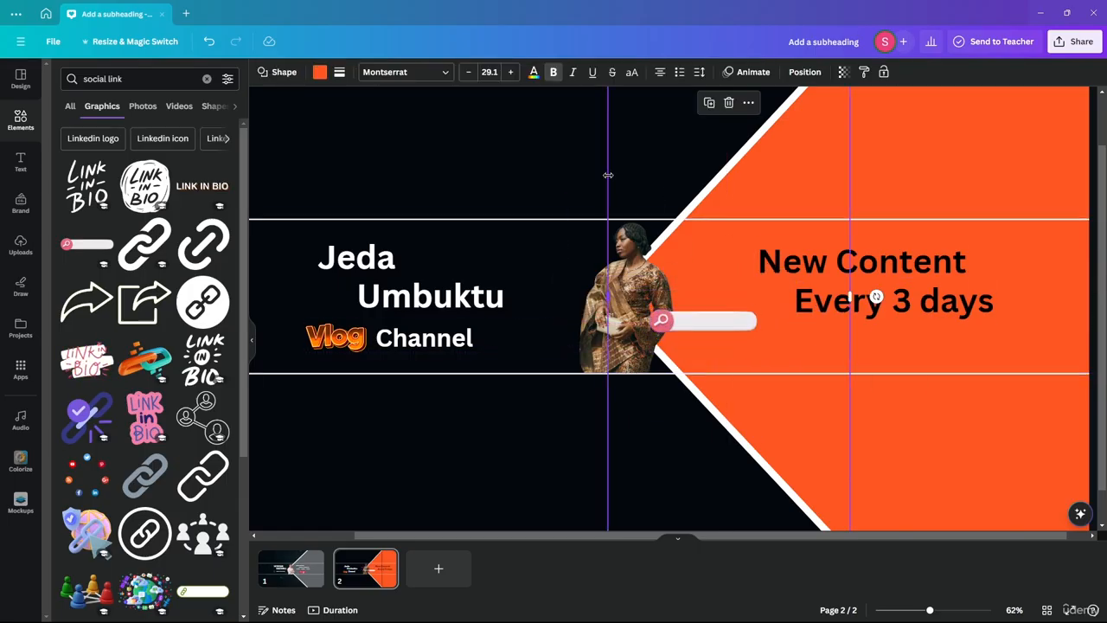
pyautogui.scroll(-3, 734, 278)
pyautogui.click(1004, 337)
pyautogui.scroll(3, 732, 337)
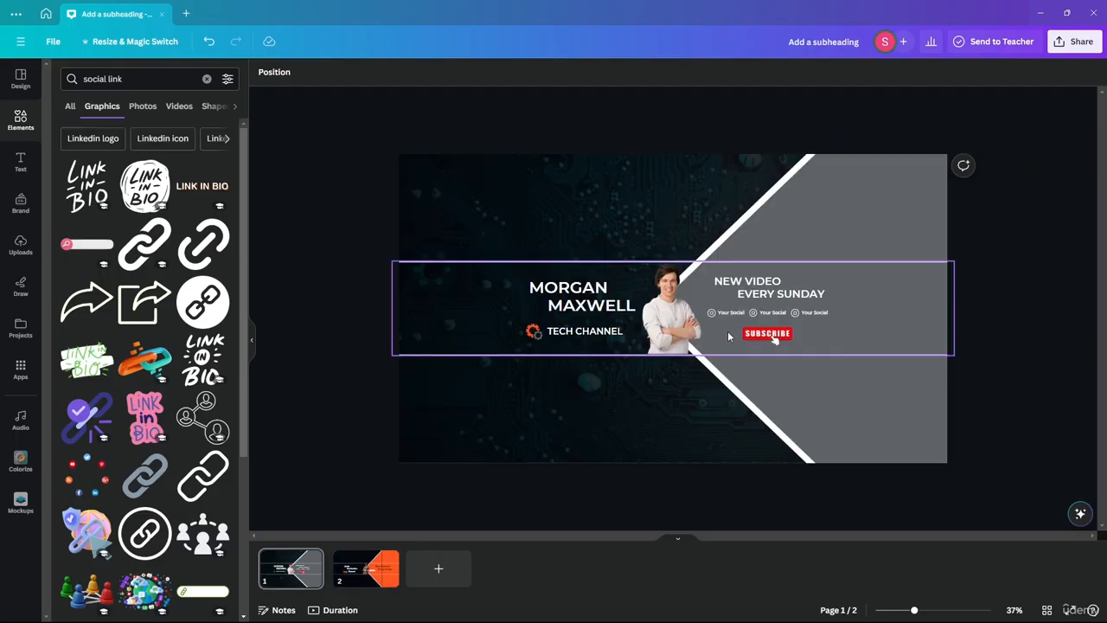
pyautogui.scroll(-3, 560, 327)
pyautogui.moveTo(718, 322); pyautogui.dragTo(456, 367)
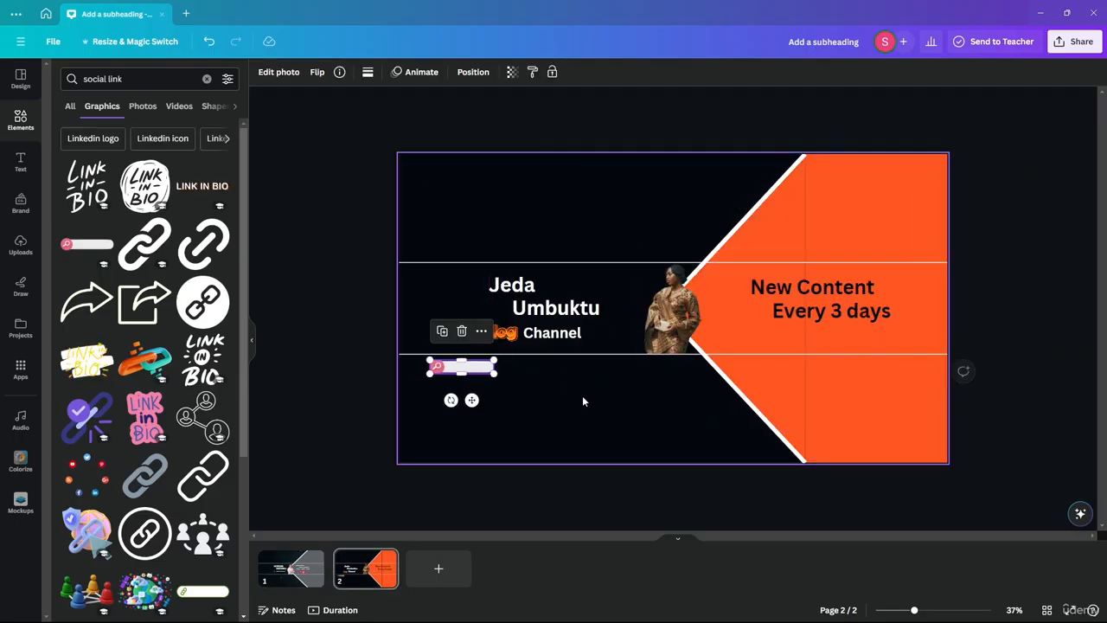
pyautogui.click(489, 482)
pyautogui.keyDown('ctrl'); pyautogui.scroll(3, 515, 428); pyautogui.keyUp('ctrl')
# Step: Duplicate the search bar to its right and compare against page 1's banner
pyautogui.keyDown('alt'); pyautogui.moveTo(345, 380); pyautogui.dragTo(611, 377); pyautogui.keyUp('alt')
pyautogui.keyDown('ctrl'); pyautogui.scroll(-3, 609, 428); pyautogui.keyUp('ctrl')
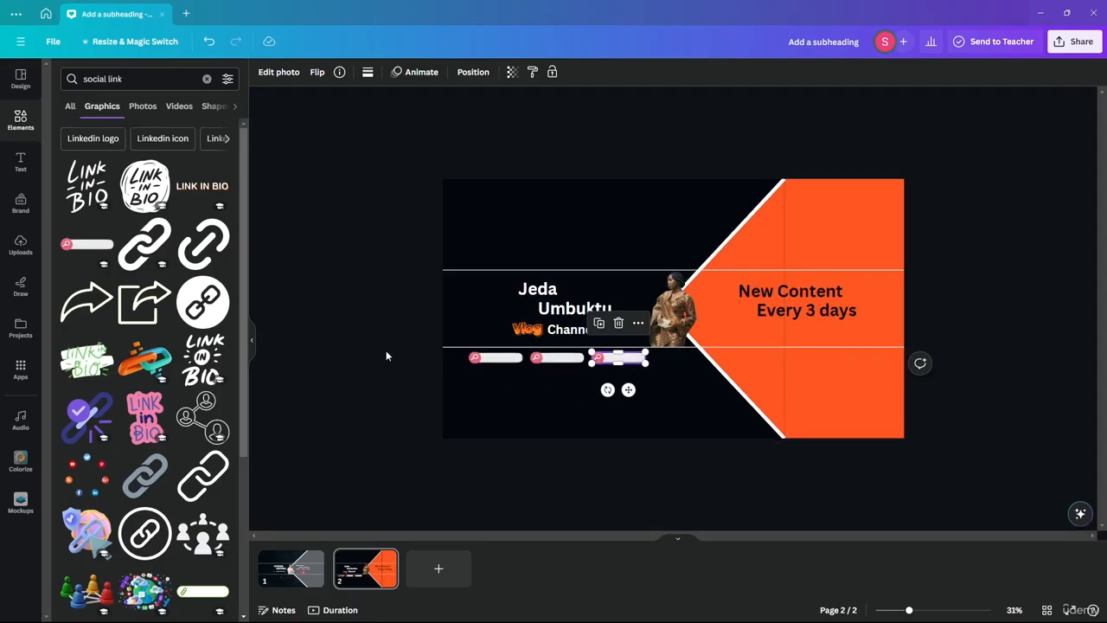
pyautogui.click(374, 345)
pyautogui.keyDown('ctrl'); pyautogui.scroll(1, 957, 367); pyautogui.keyUp('ctrl')
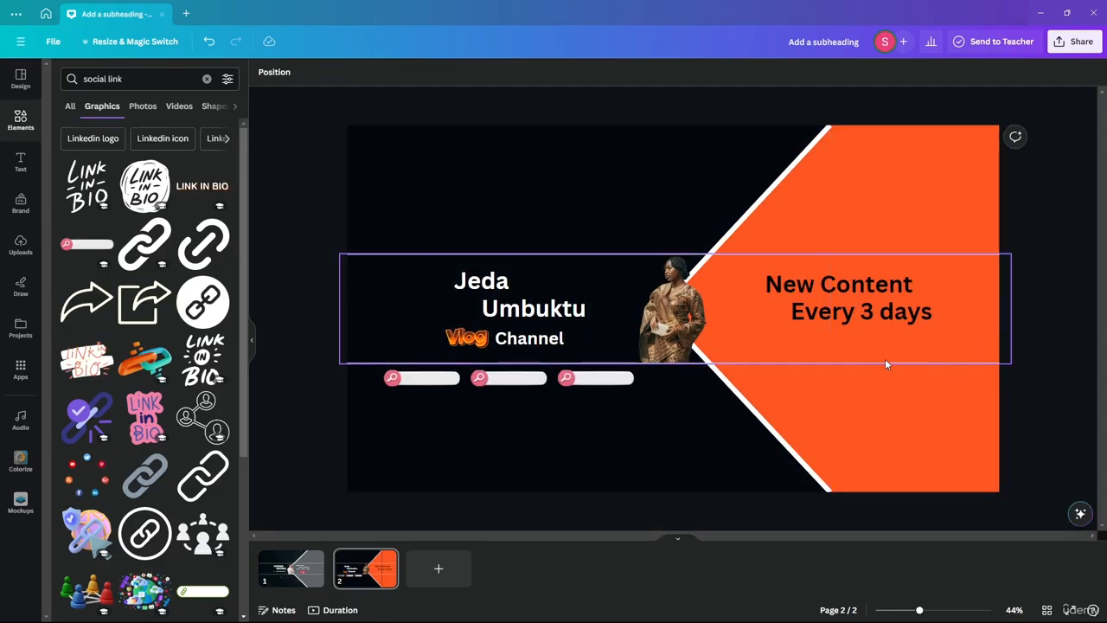
pyautogui.click(291, 569)
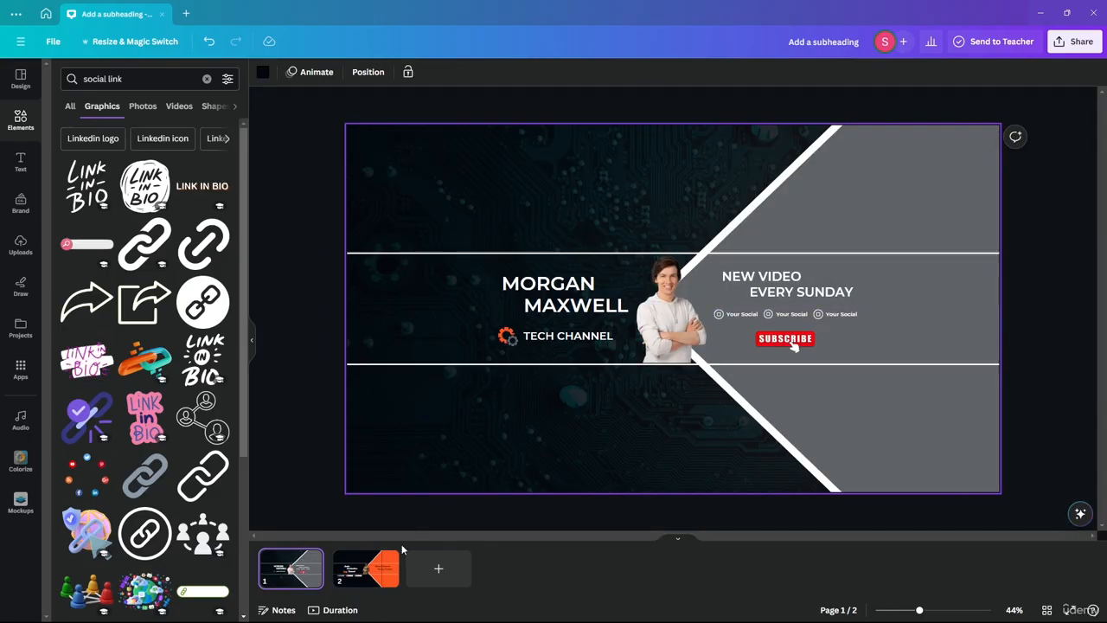
pyautogui.click(372, 569)
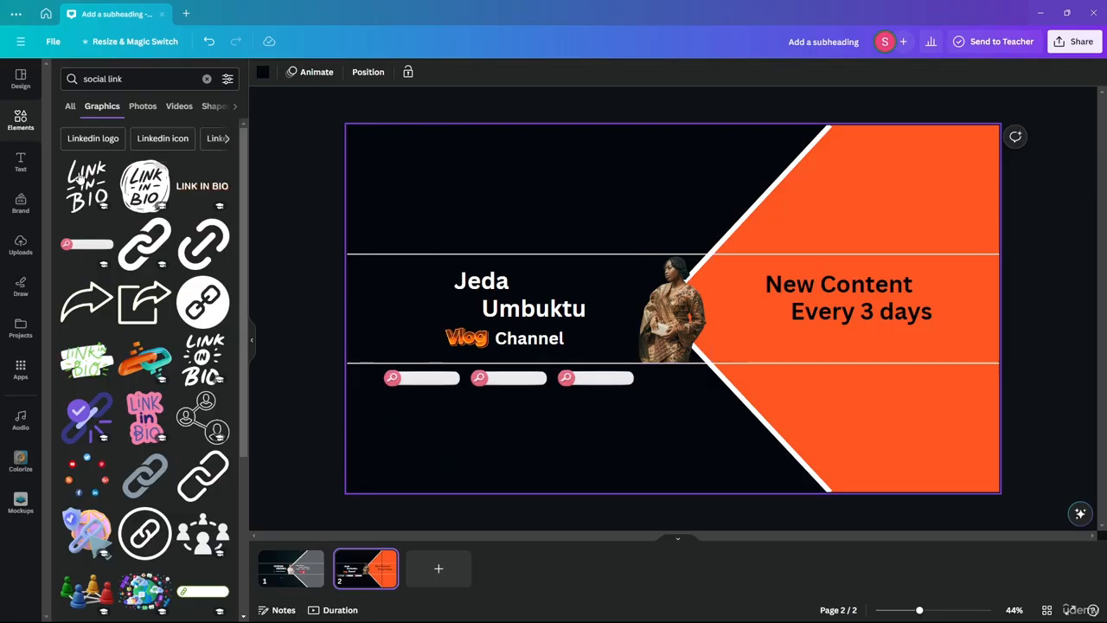
pyautogui.click(138, 78)
# Step: Search Elements for 'subscribe' and add the red Subscribe-with-bell graphic to the banner, shrinking it
pyautogui.hotkey('ctrl', 'a')
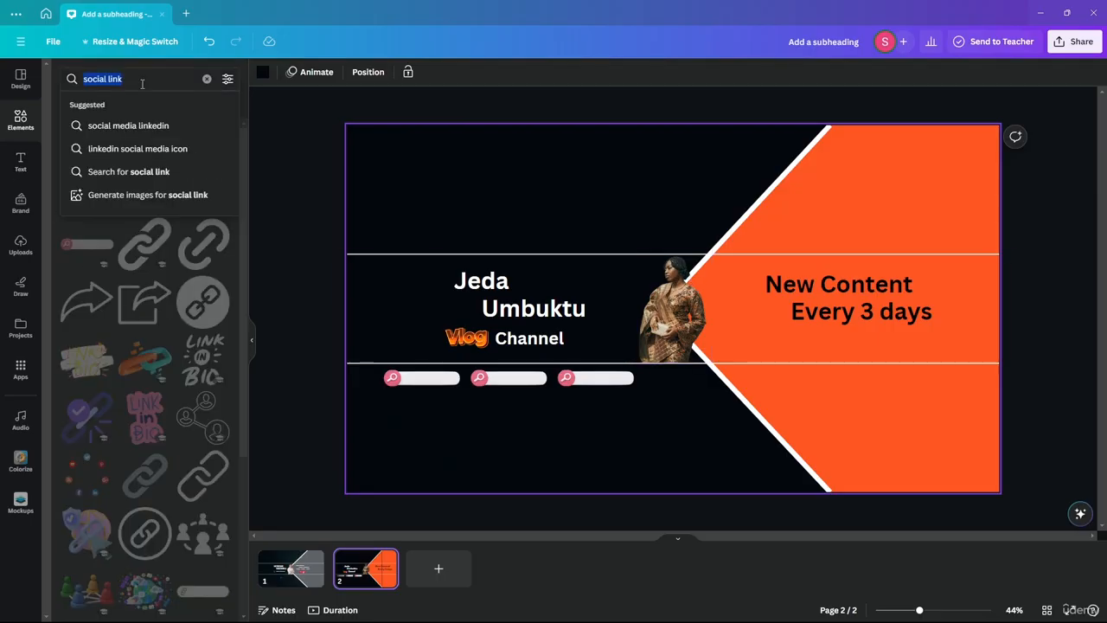
pyautogui.write('subsc')
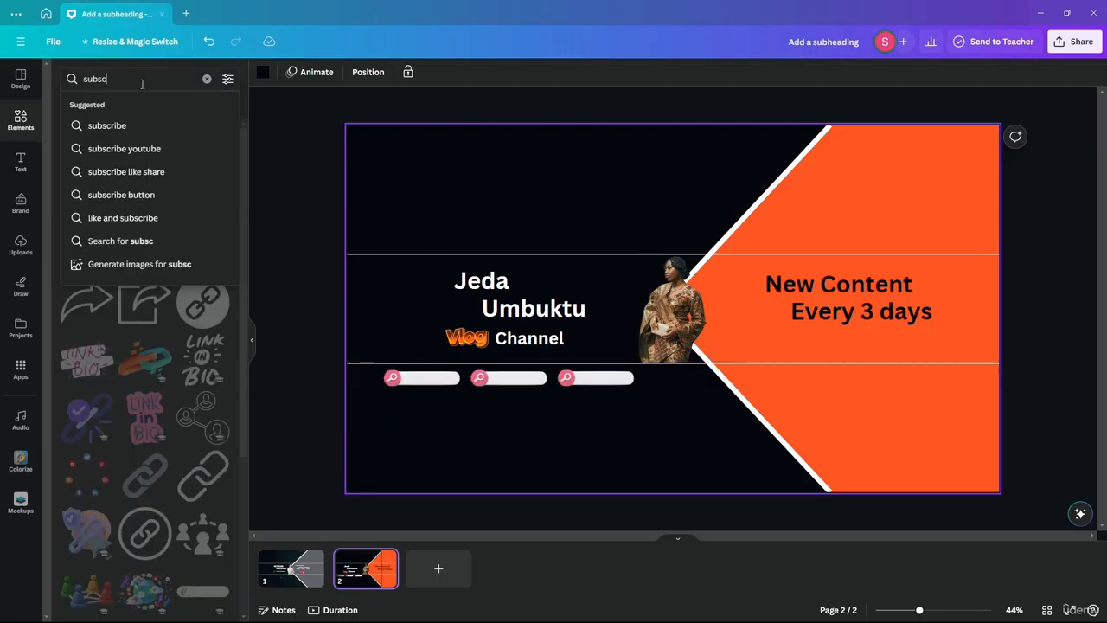
pyautogui.write('ribe')
pyautogui.press('Return')
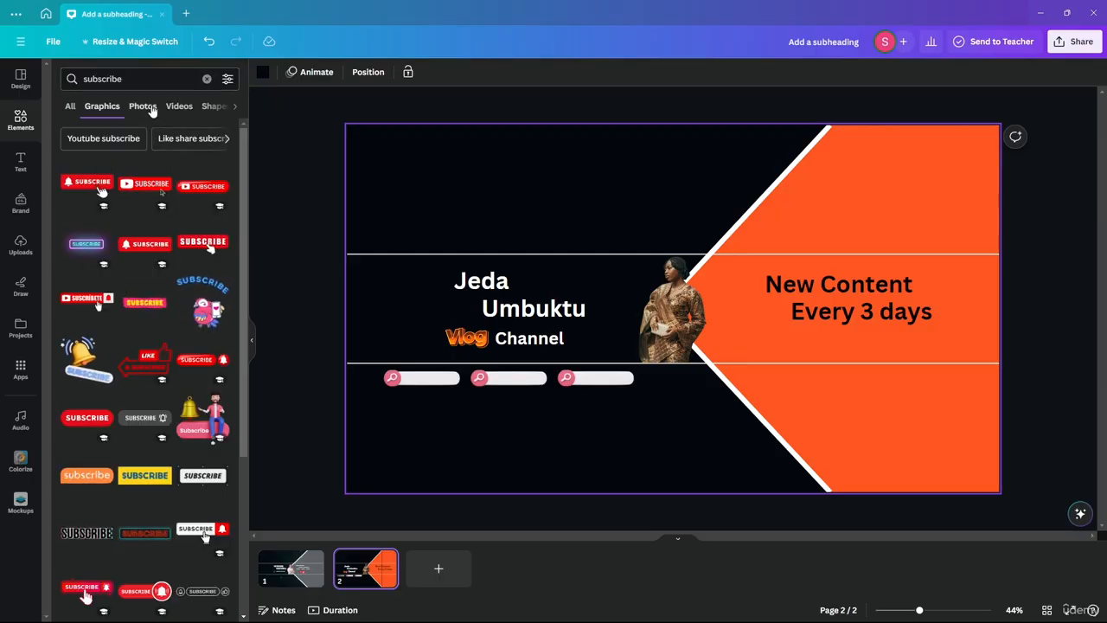
pyautogui.click(136, 80)
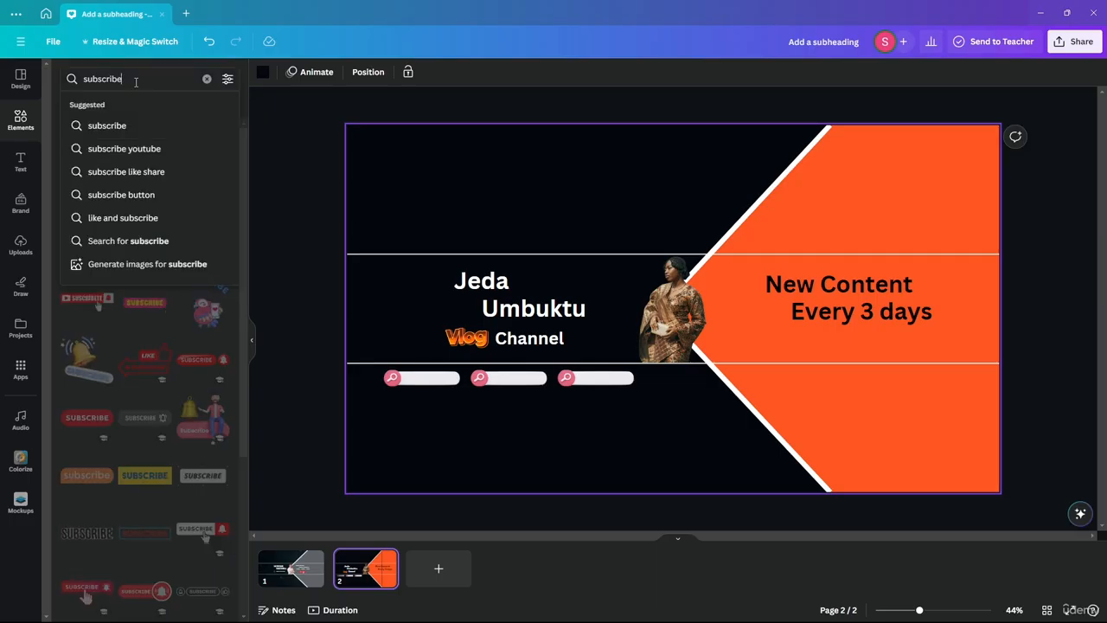
pyautogui.click(205, 383)
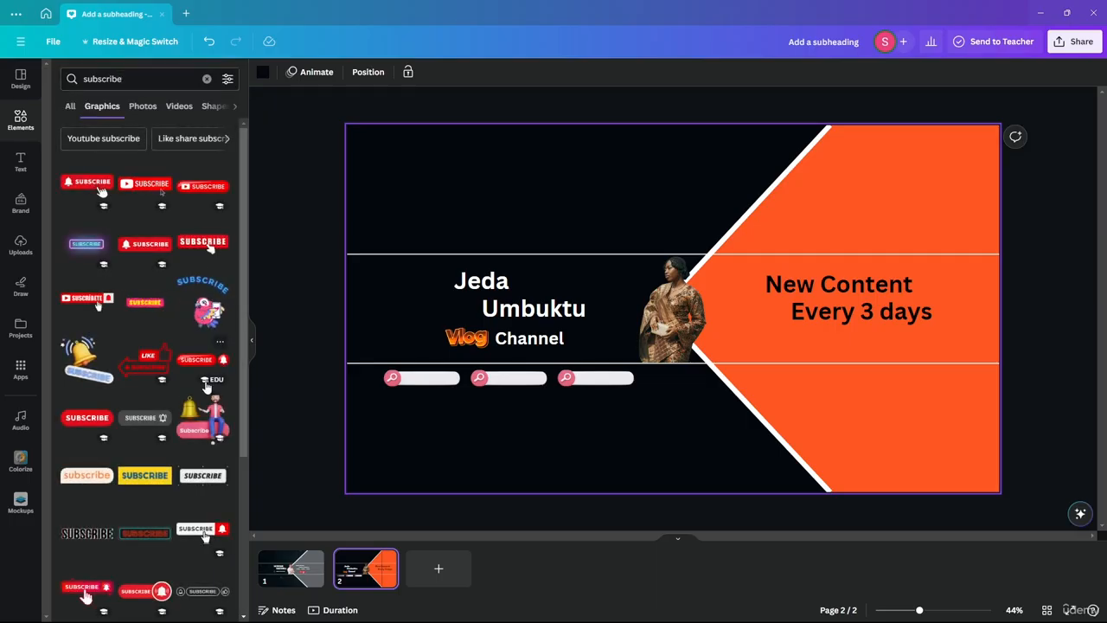
pyautogui.moveTo(199, 362); pyautogui.dragTo(805, 366)
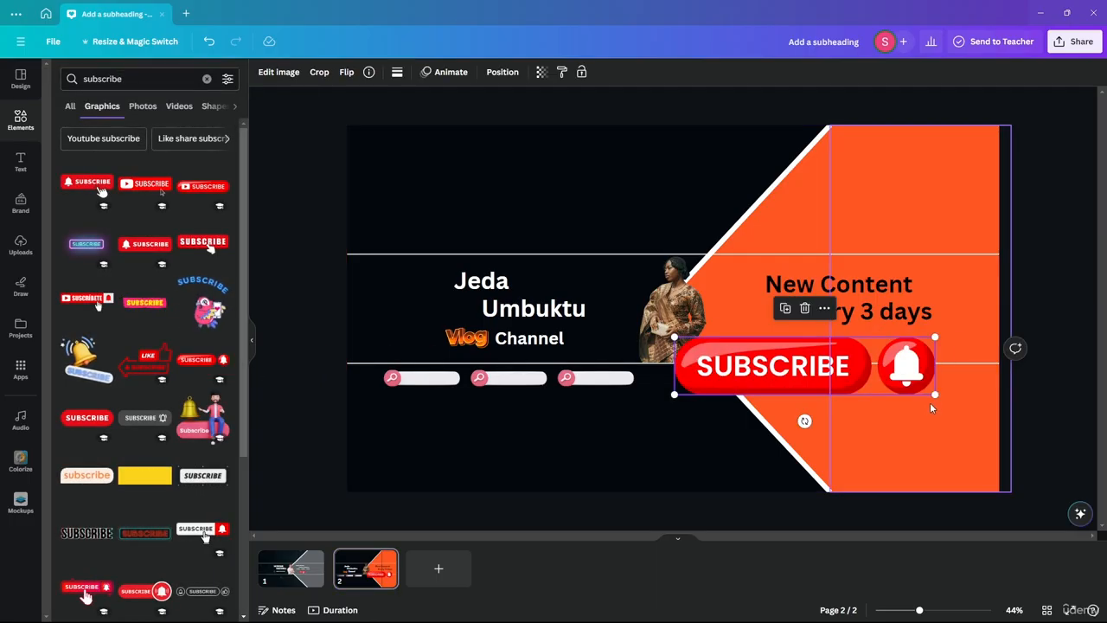
pyautogui.moveTo(935, 397); pyautogui.dragTo(825, 348)
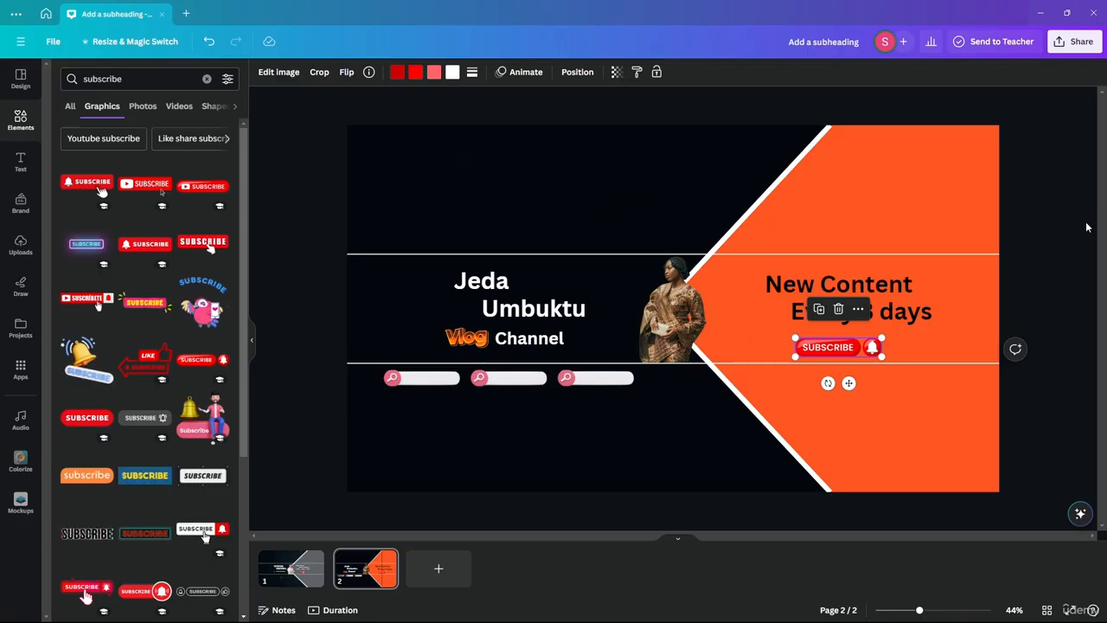
# Step: Move the Subscribe graphic below the search bars and shift 'Every 3 days' lower and right
pyautogui.click(1053, 240)
pyautogui.moveTo(802, 345); pyautogui.dragTo(468, 403)
pyautogui.click(852, 313)
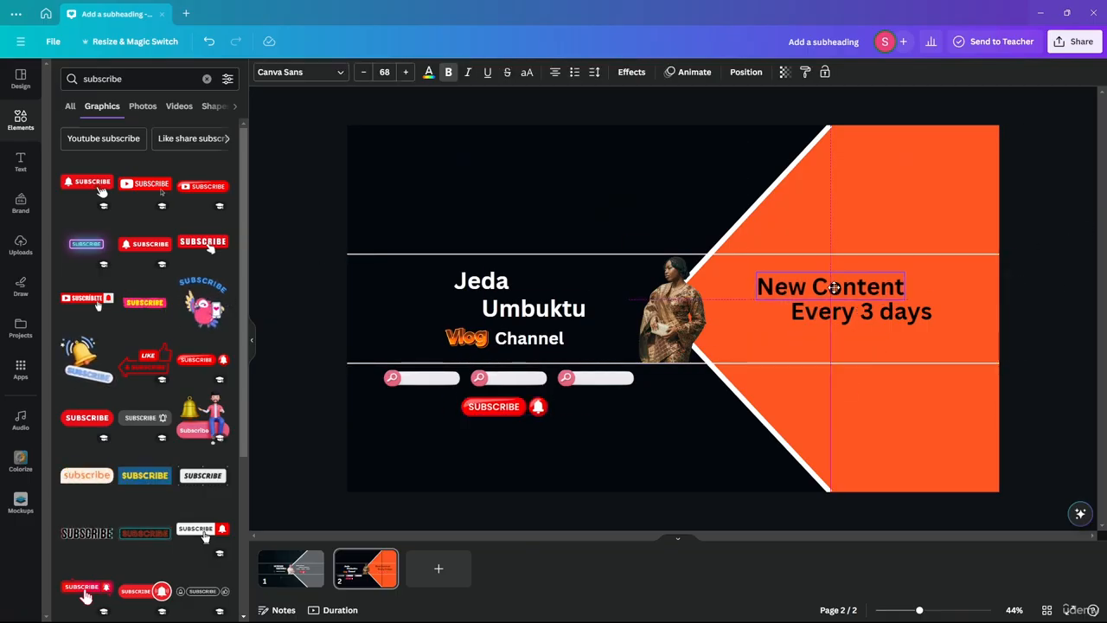
pyautogui.moveTo(852, 313); pyautogui.dragTo(880, 330)
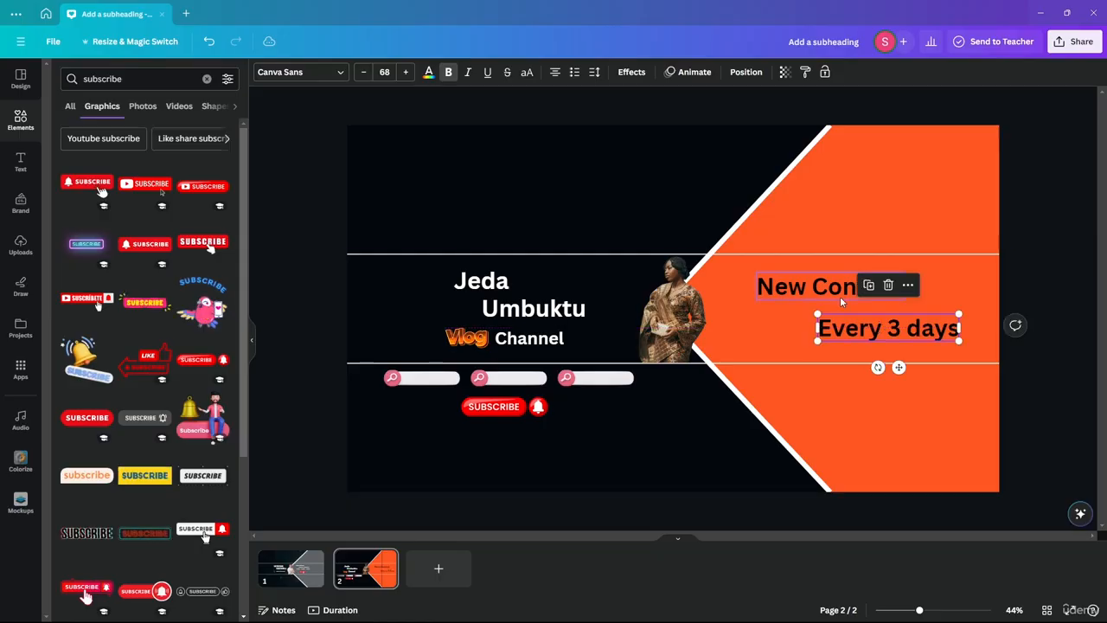
pyautogui.moveTo(838, 290); pyautogui.dragTo(826, 300)
pyautogui.click(908, 328)
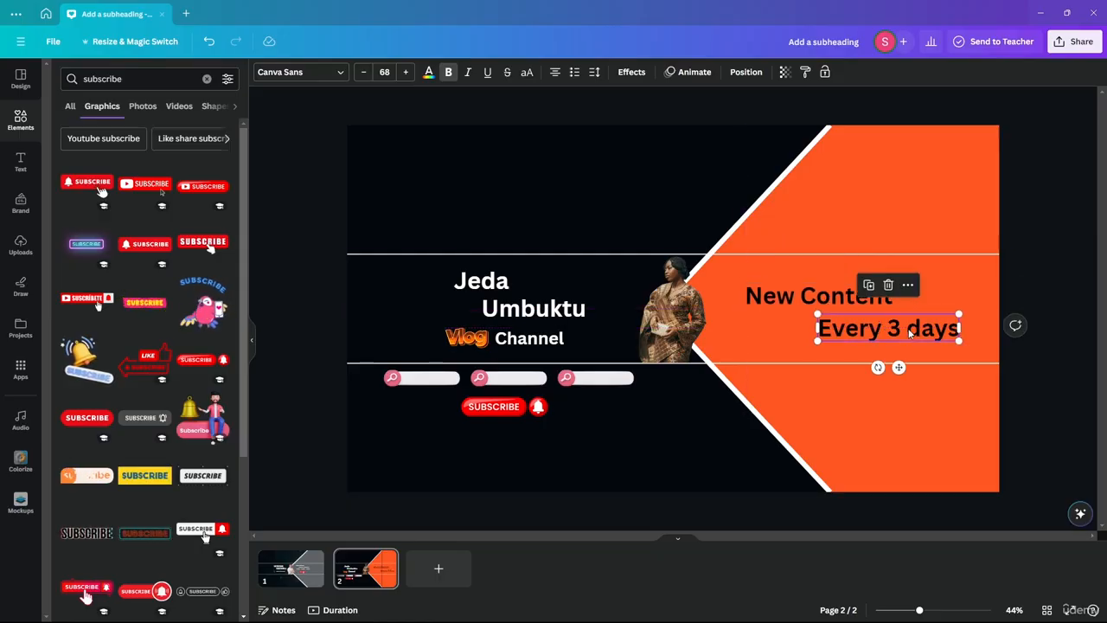
pyautogui.click(292, 188)
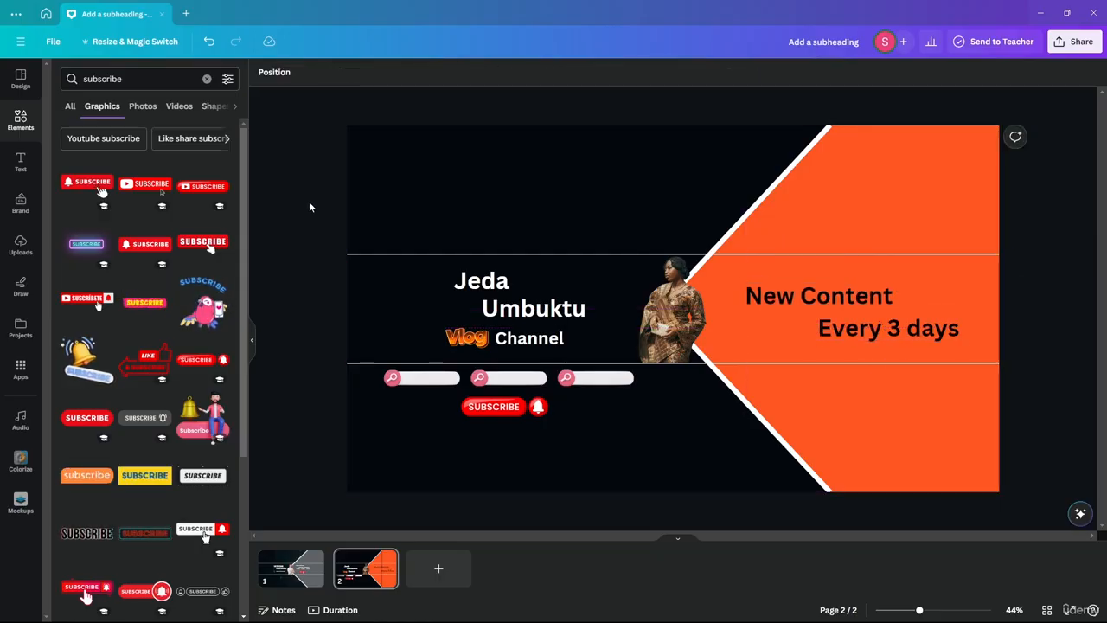
# Step: Add a triangle shape to the banner and fill it black
pyautogui.click(21, 119)
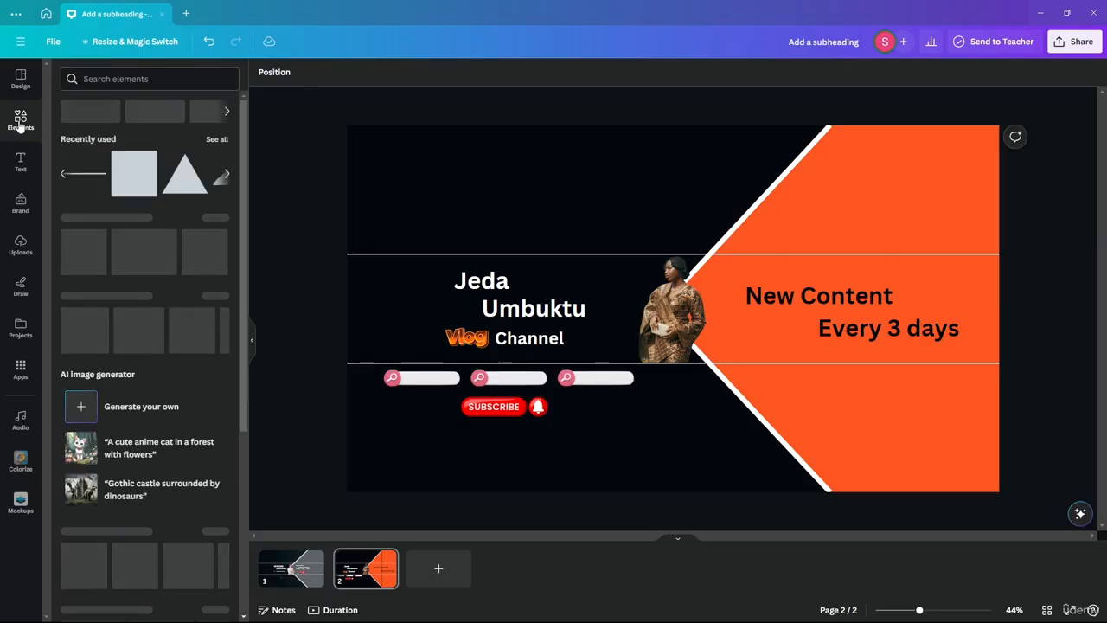
pyautogui.moveTo(188, 190); pyautogui.dragTo(808, 294)
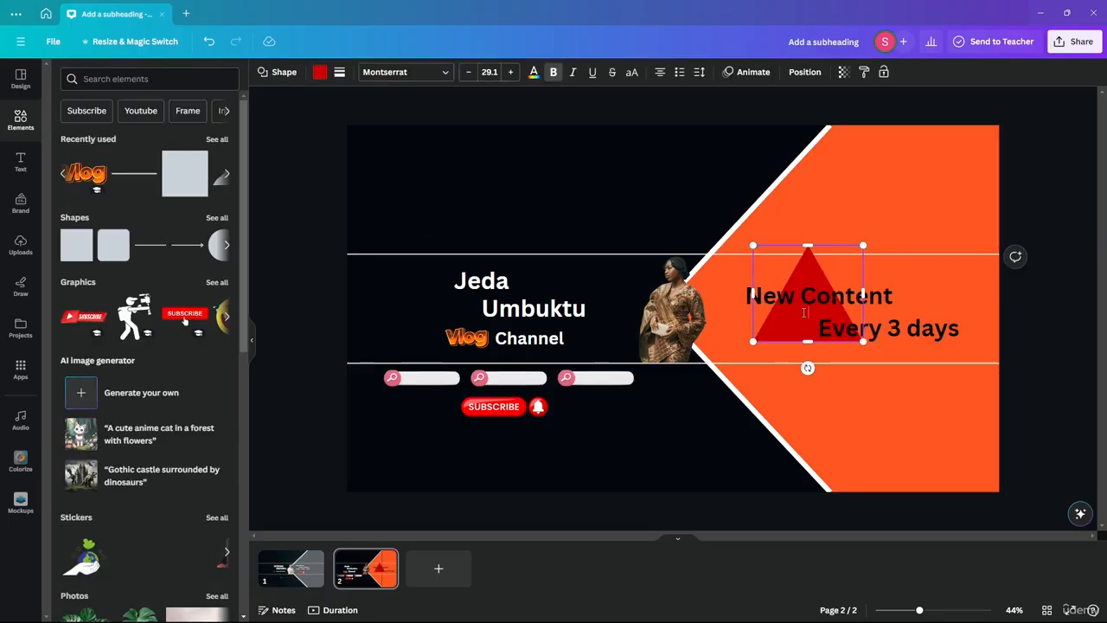
pyautogui.click(339, 72)
pyautogui.click(319, 72)
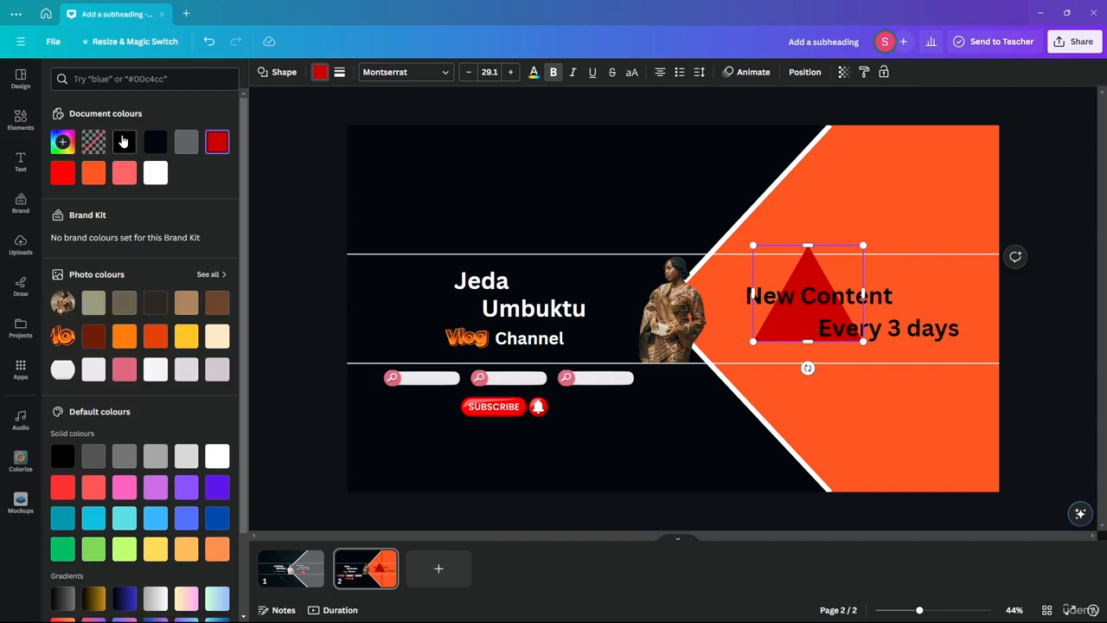
pyautogui.click(124, 141)
pyautogui.press('Escape')
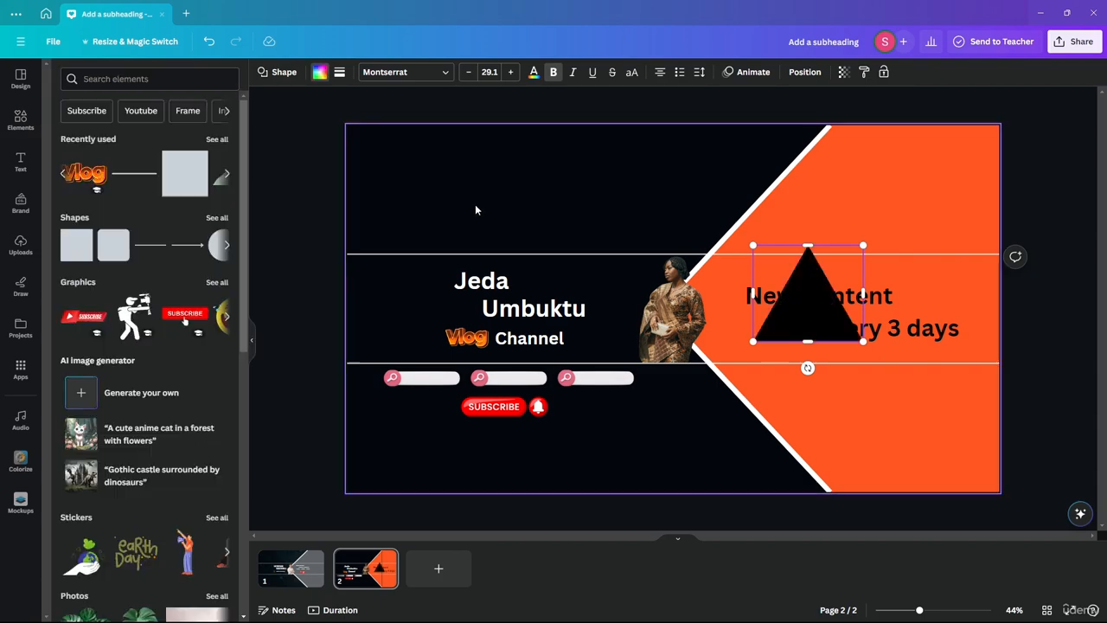
# Step: Turn the 'New Content' and 'Every 3 days' text lines orange
pyautogui.click(875, 296)
pyautogui.keyDown('shift'); pyautogui.click(921, 321); pyautogui.keyUp('shift')
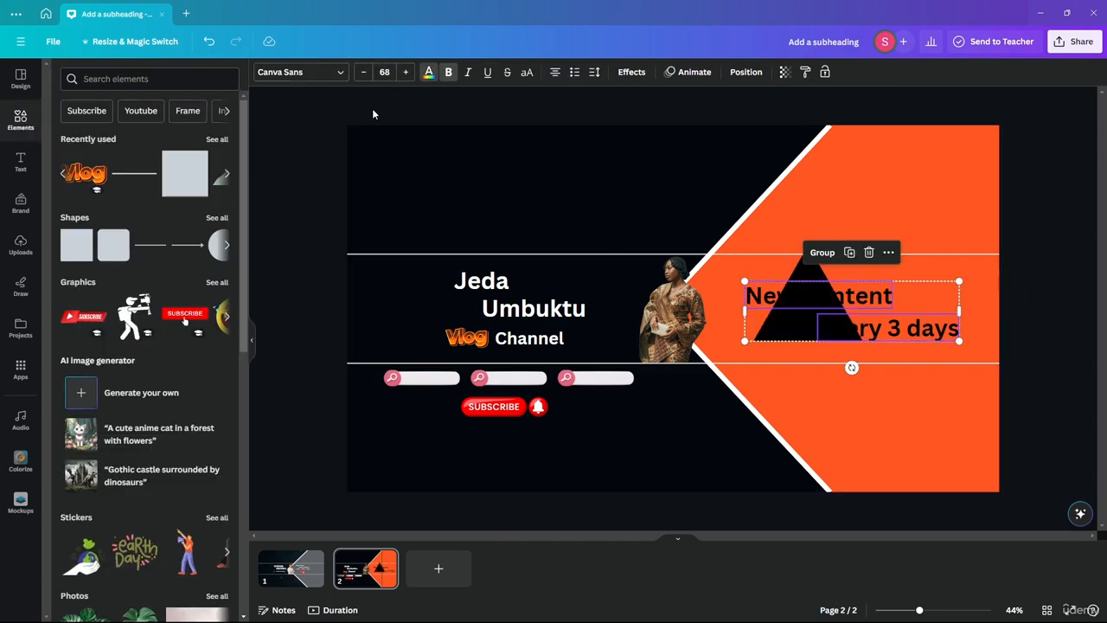
pyautogui.click(428, 72)
pyautogui.click(74, 173)
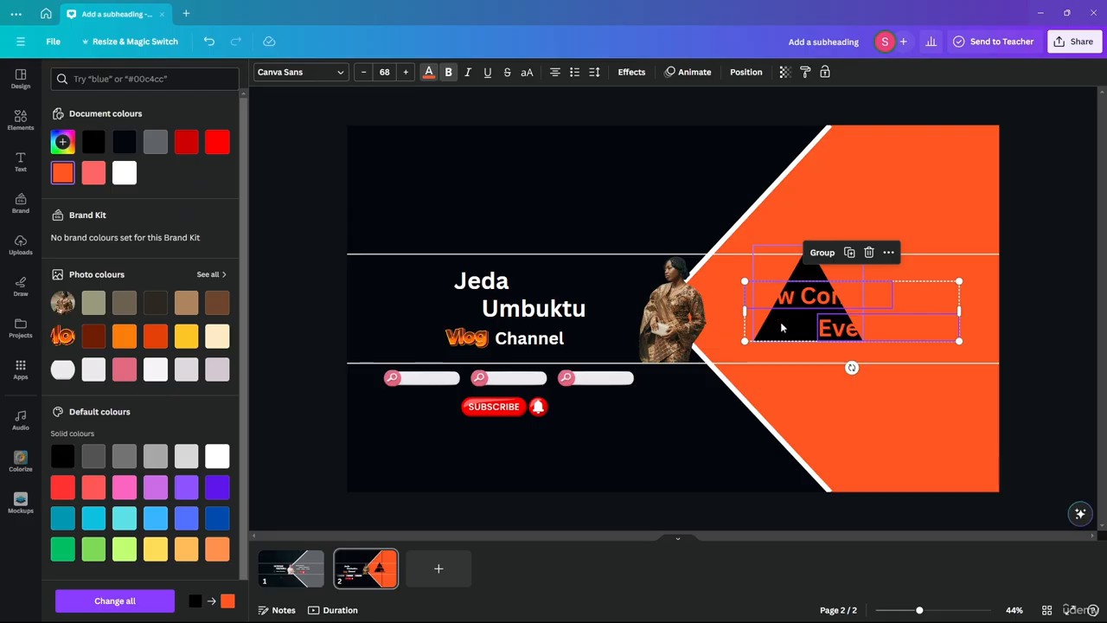
pyautogui.moveTo(781, 325); pyautogui.dragTo(775, 332)
pyautogui.hotkey('ctrl', 'z')
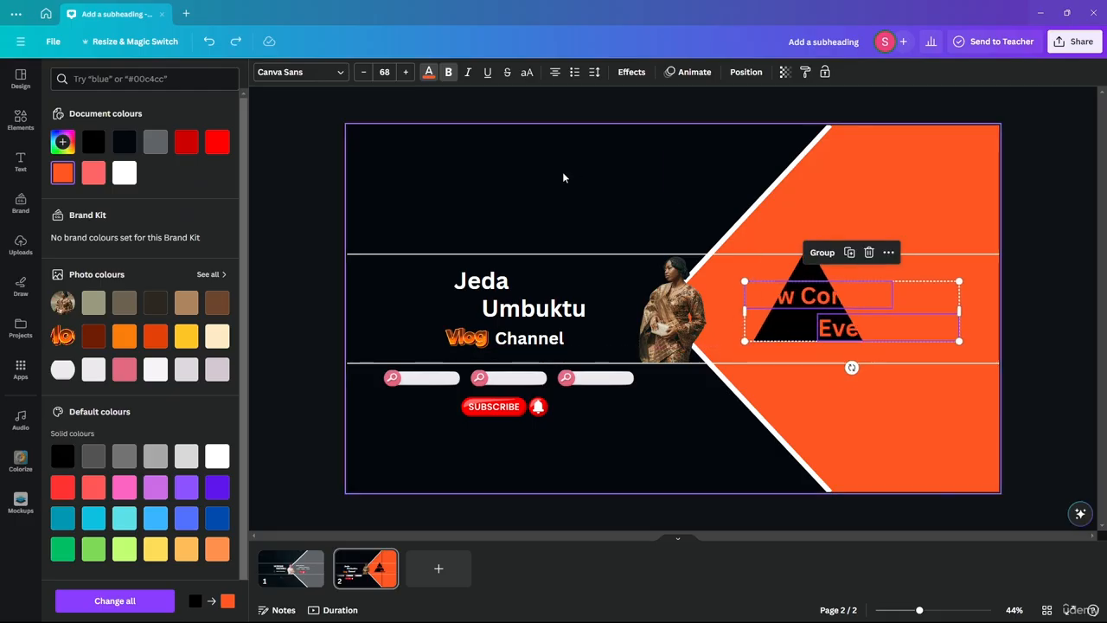
pyautogui.press('Escape')
pyautogui.click(304, 137)
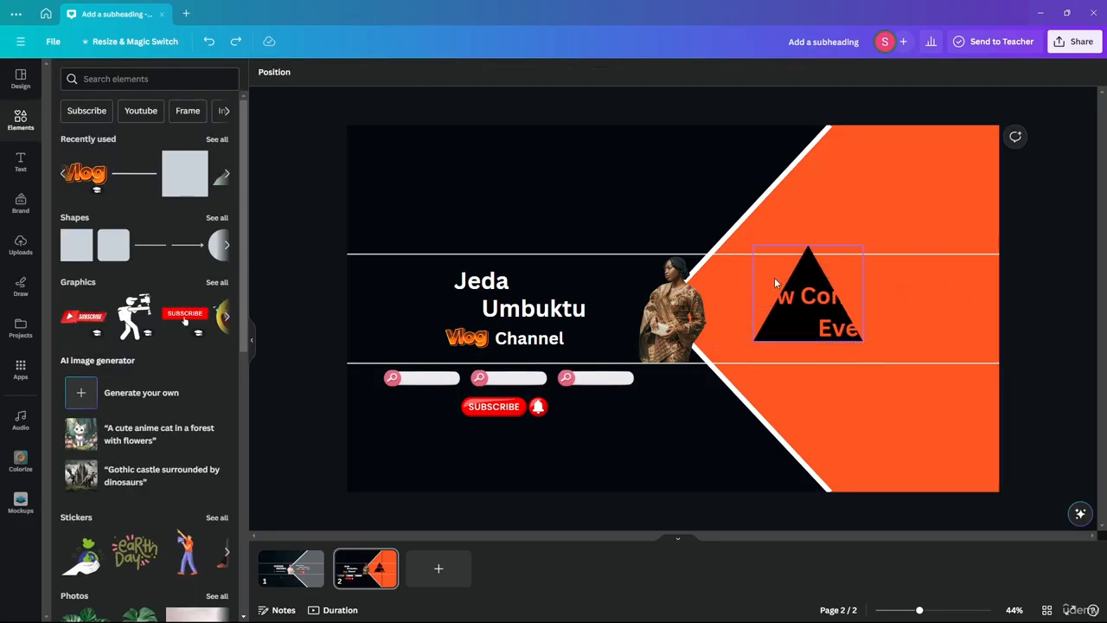
# Step: Rotate the black triangle to point downward, shorten it, shift it left, and add a square beside it
pyautogui.moveTo(812, 280)
pyautogui.mouseDown()
pyautogui.moveTo(797, 272)
pyautogui.moveTo(815, 271)
pyautogui.mouseUp()
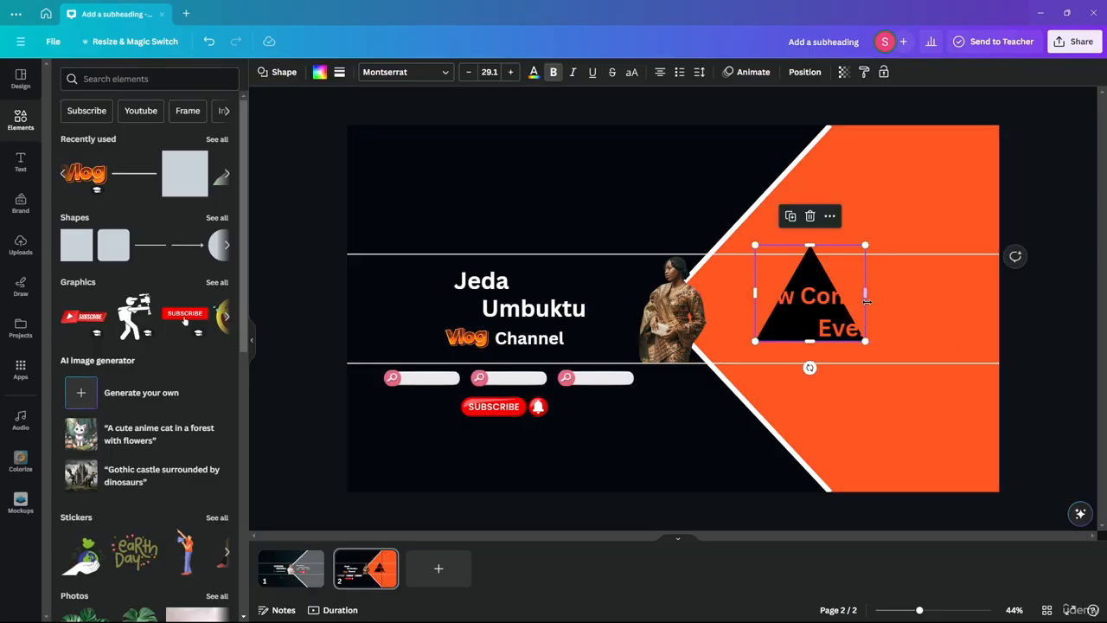
pyautogui.moveTo(817, 372); pyautogui.dragTo(810, 154)
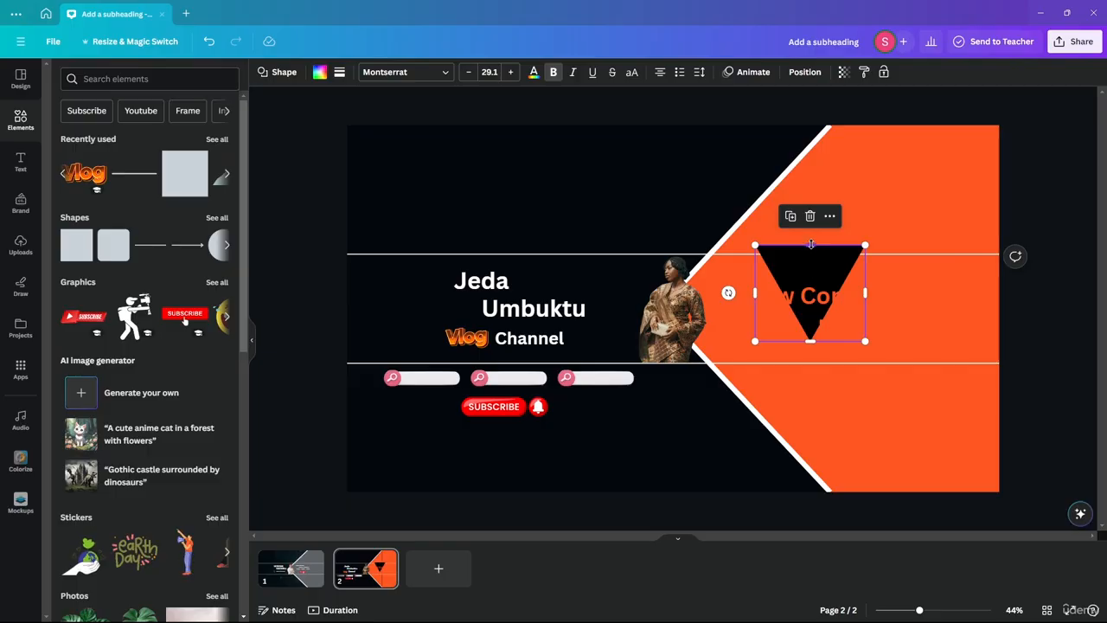
pyautogui.moveTo(810, 245); pyautogui.dragTo(811, 281)
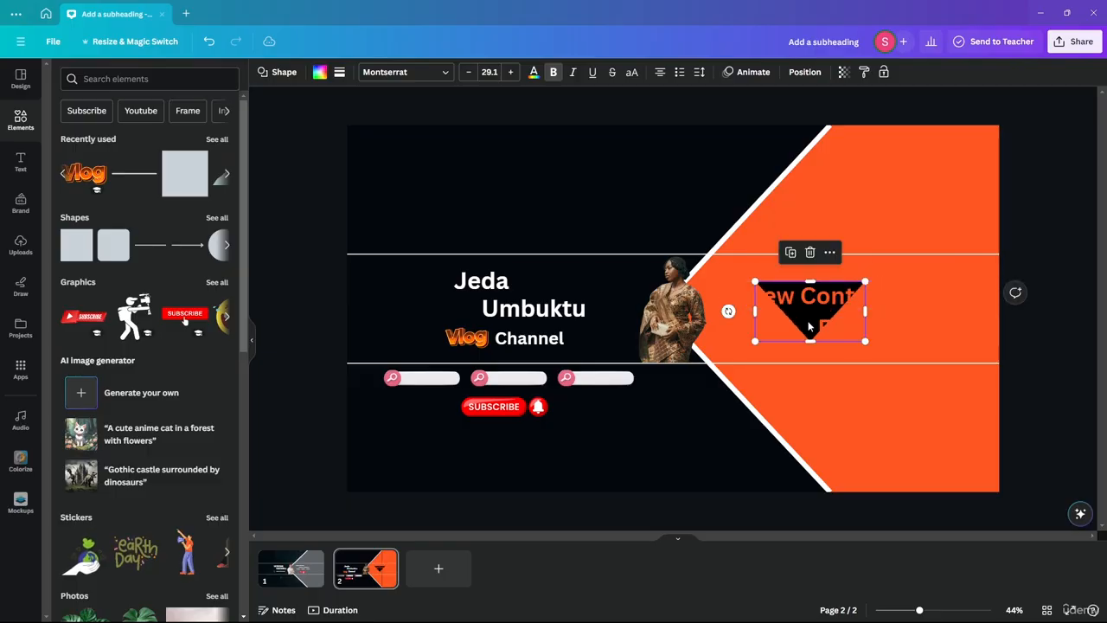
pyautogui.moveTo(810, 327); pyautogui.dragTo(782, 325)
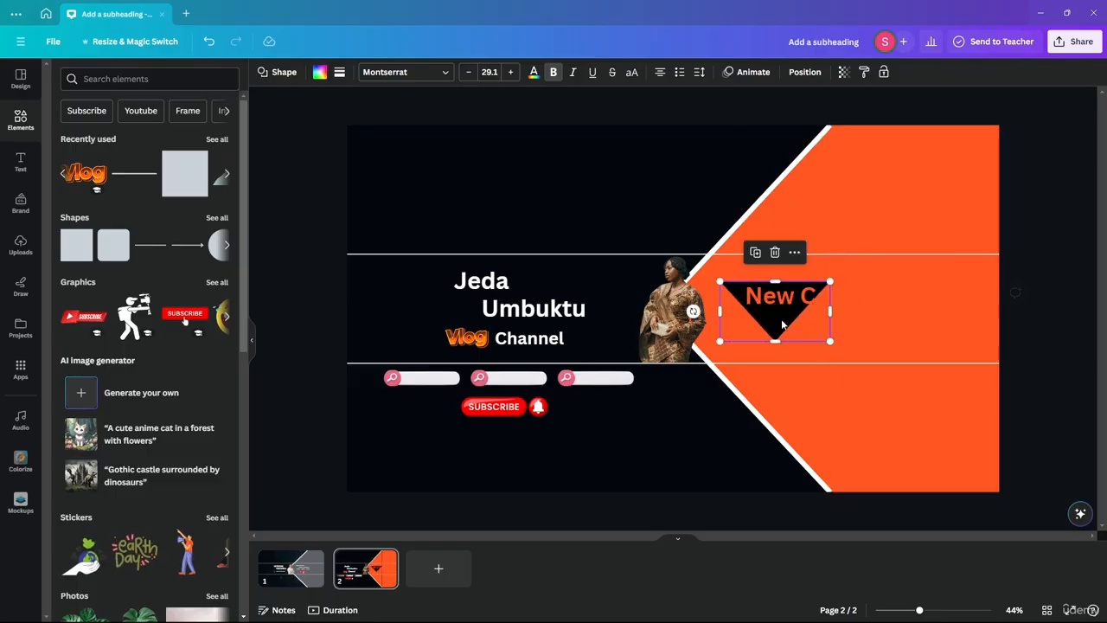
pyautogui.moveTo(185, 173); pyautogui.dragTo(839, 345)
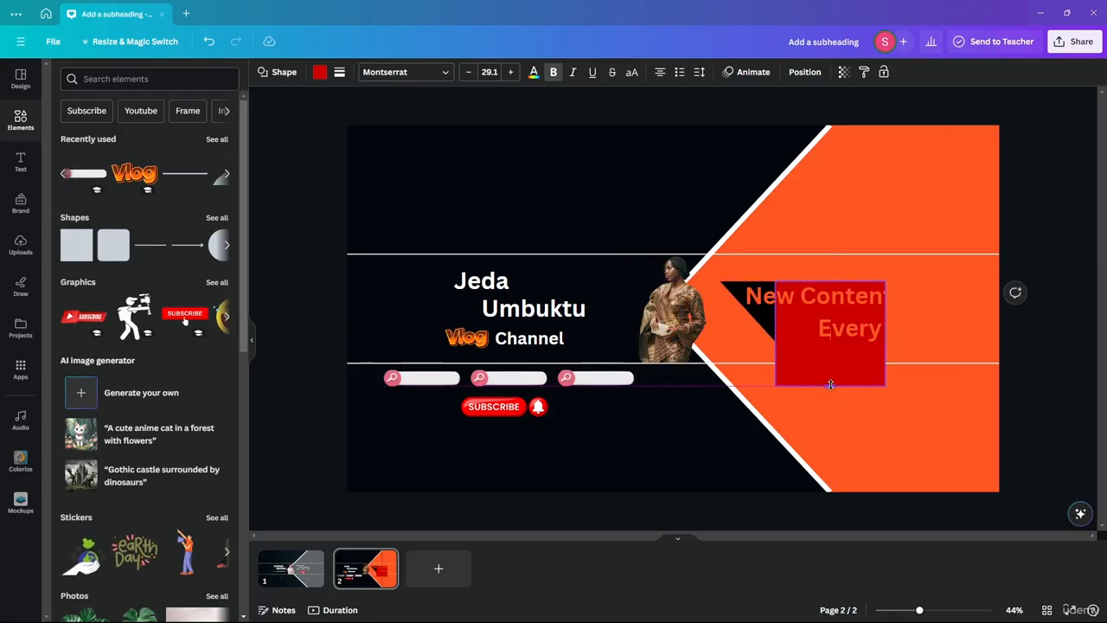
# Step: Resize the square into a bar at the text's height and colour it black
pyautogui.moveTo(830, 388); pyautogui.dragTo(1000, 320)
pyautogui.click(319, 73)
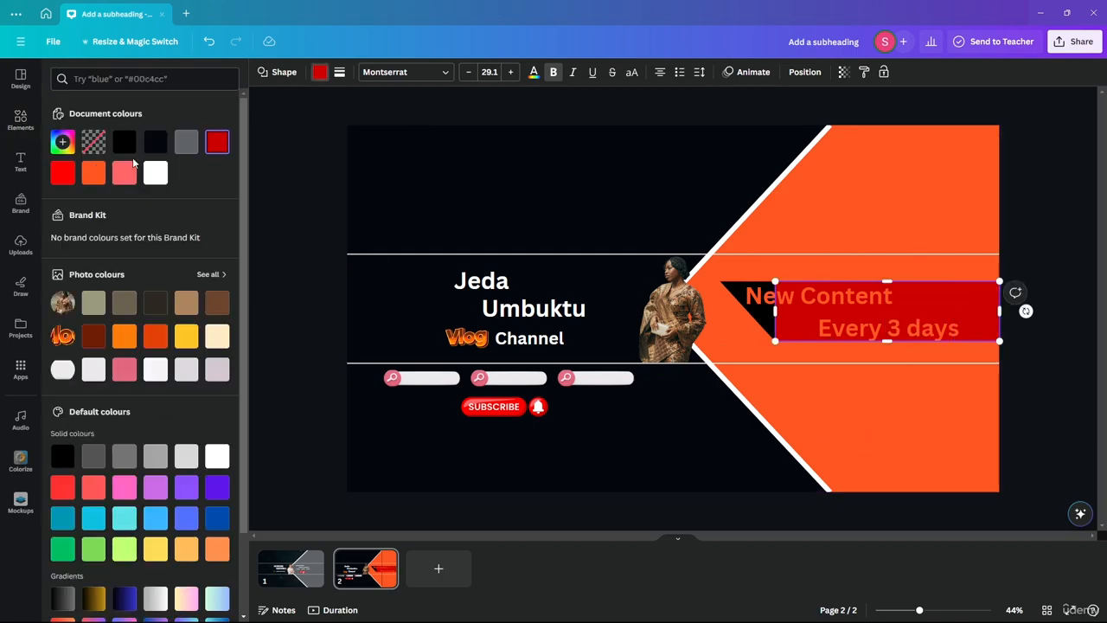
pyautogui.click(124, 141)
pyautogui.press('Escape')
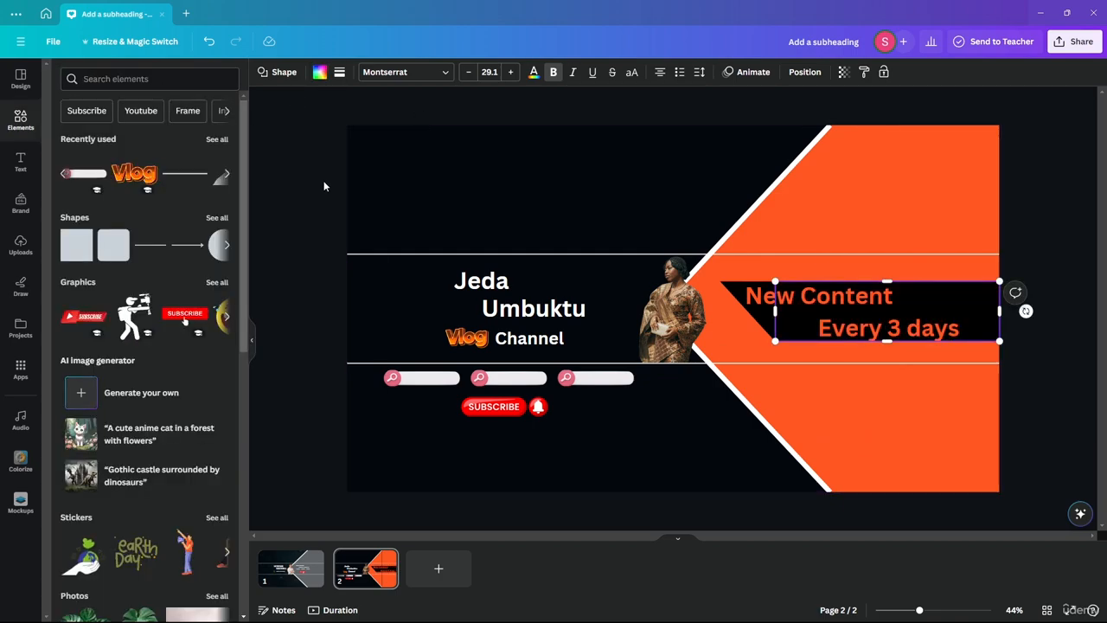
pyautogui.press('Escape')
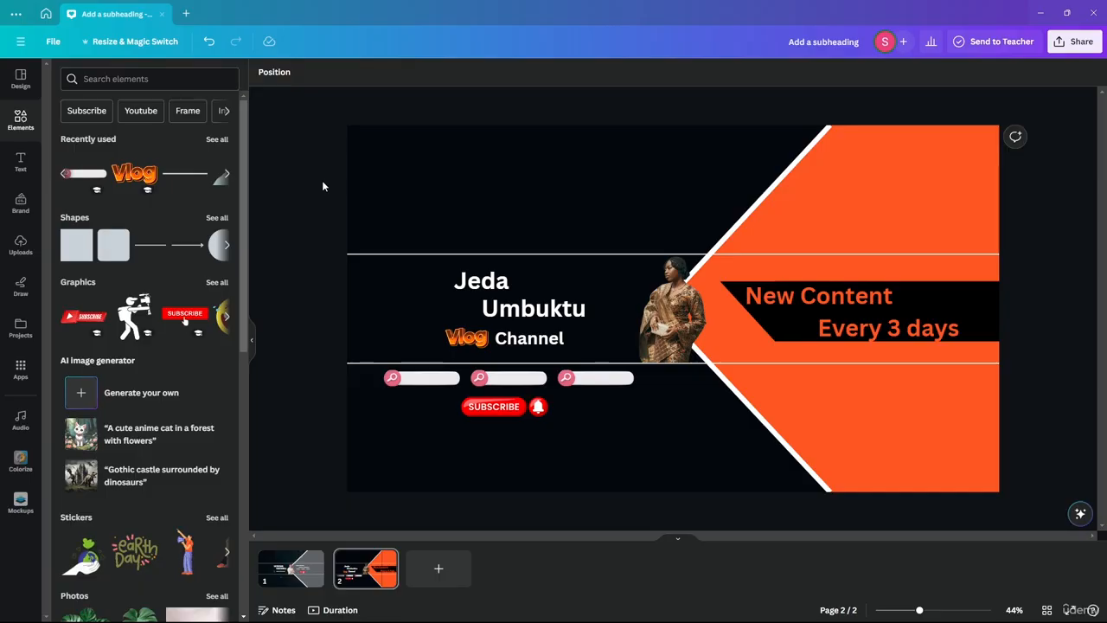
# Step: Try adjusting the black bar's height, revert it, and check the orange text positions over the ribbon
pyautogui.click(996, 313)
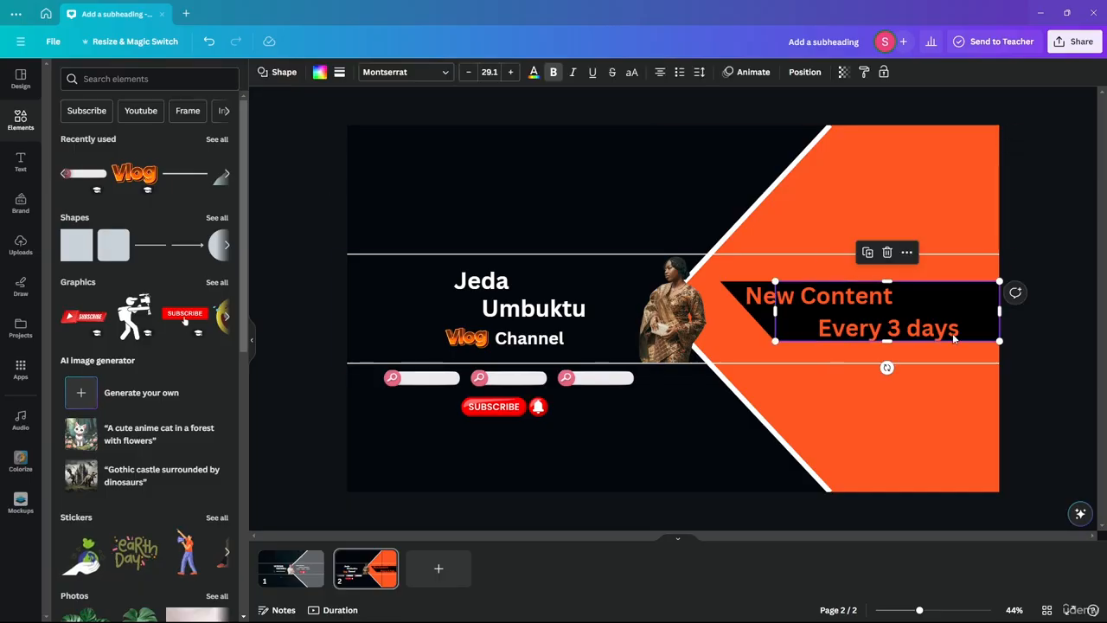
pyautogui.moveTo(886, 342); pyautogui.dragTo(858, 343)
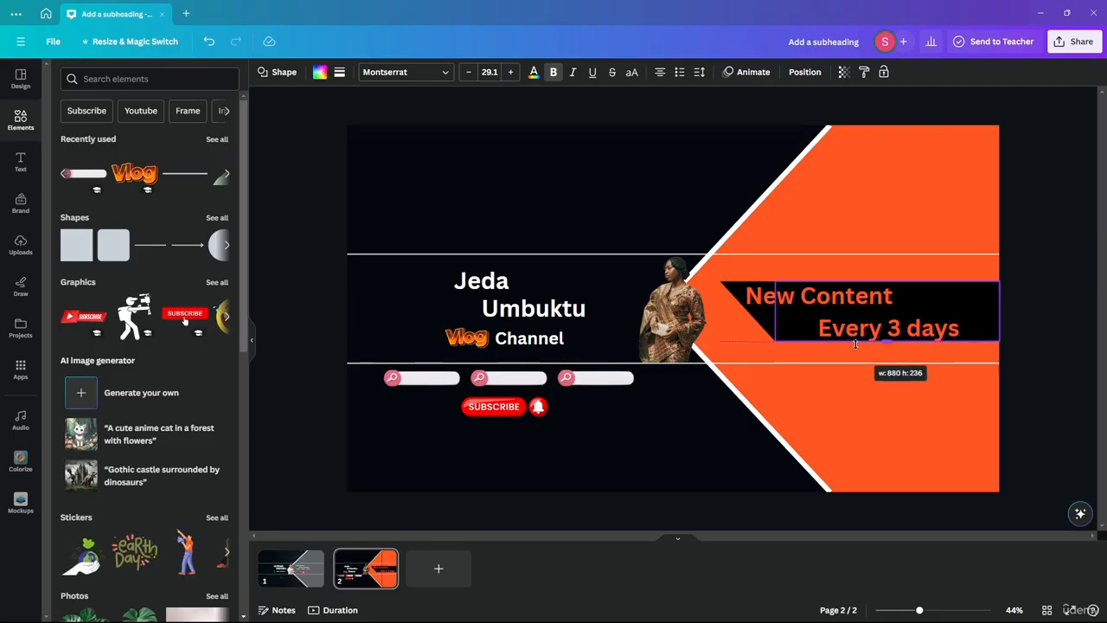
pyautogui.moveTo(856, 344); pyautogui.dragTo(671, 301)
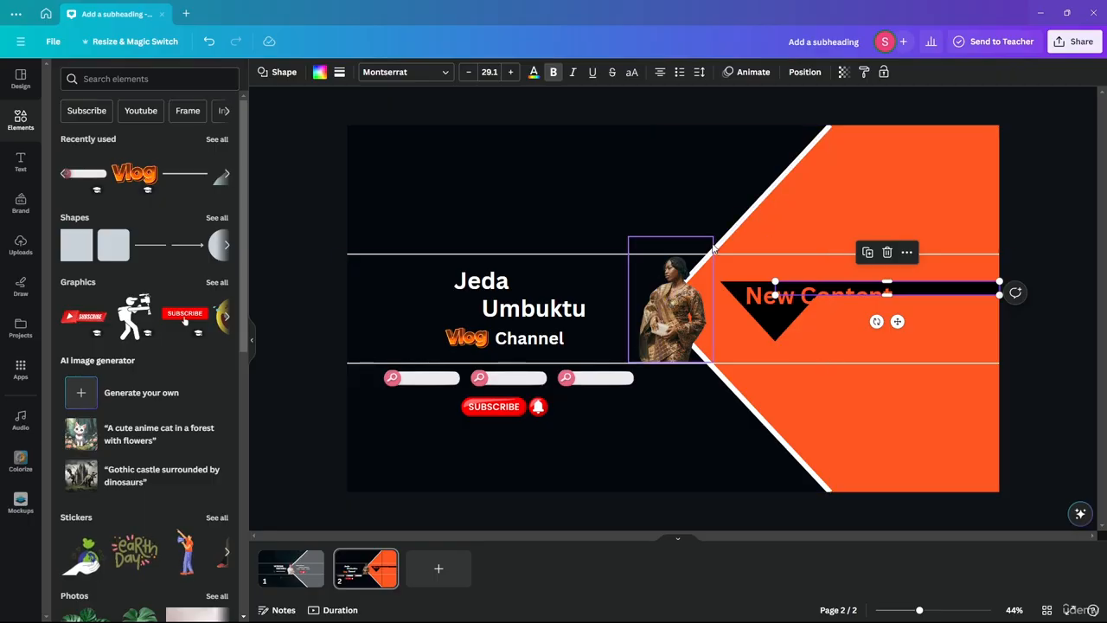
pyautogui.hotkey('ctrl', 'z')
pyautogui.click(329, 142)
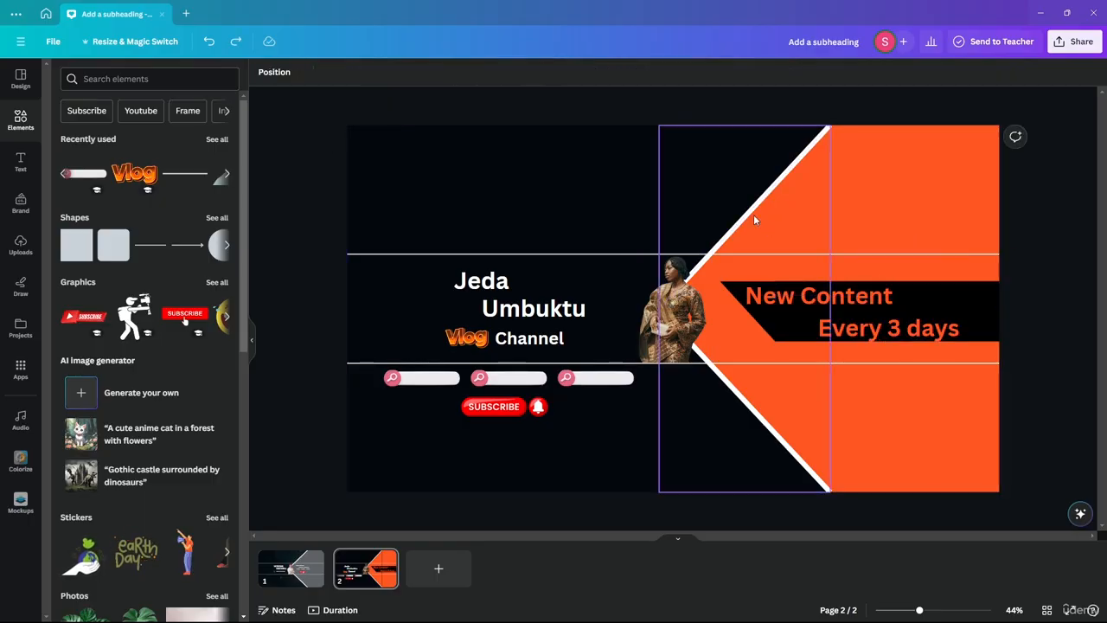
pyautogui.click(889, 334)
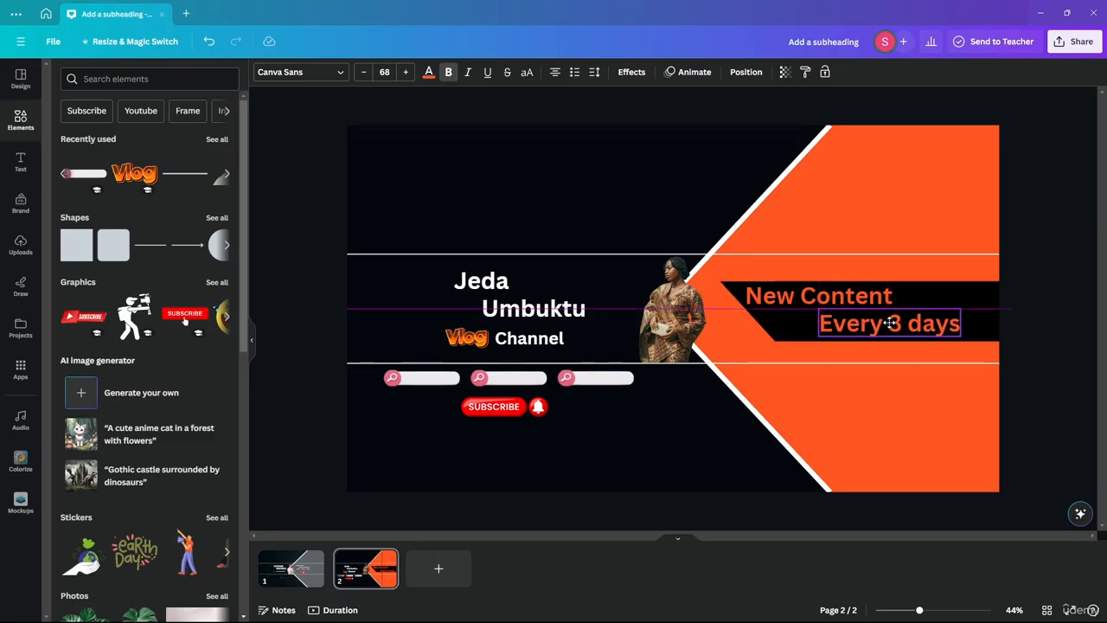
pyautogui.click(822, 298)
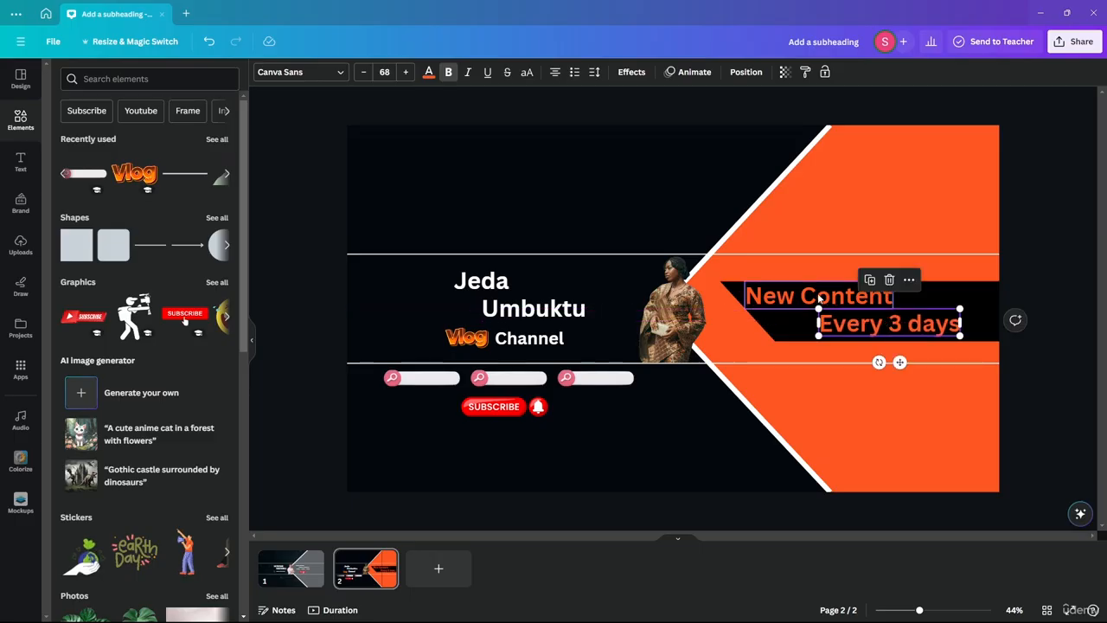
pyautogui.click(309, 173)
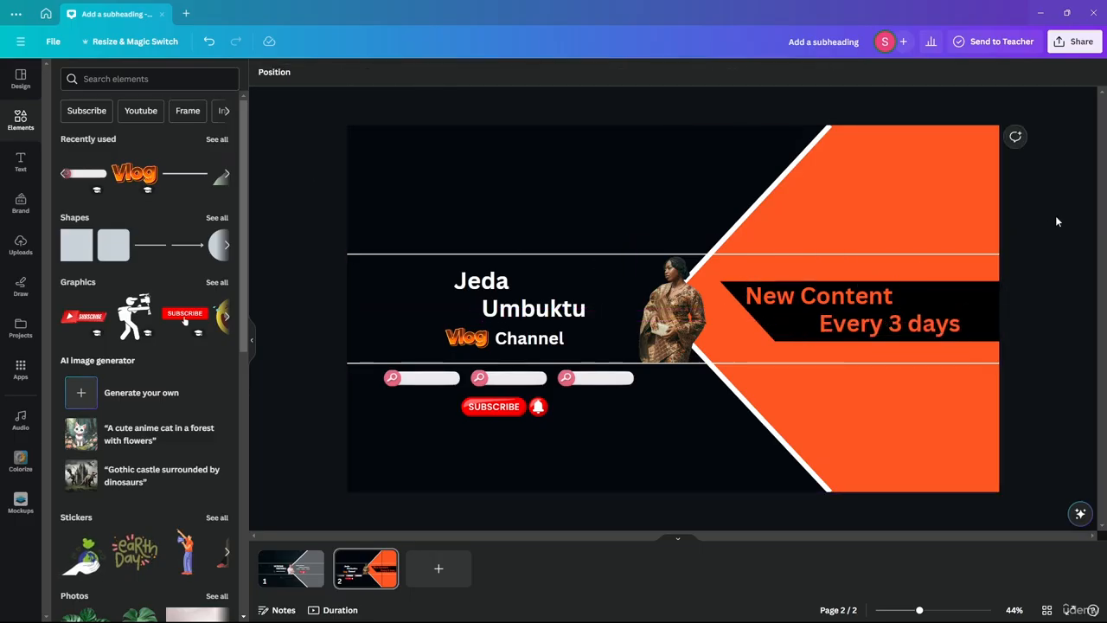